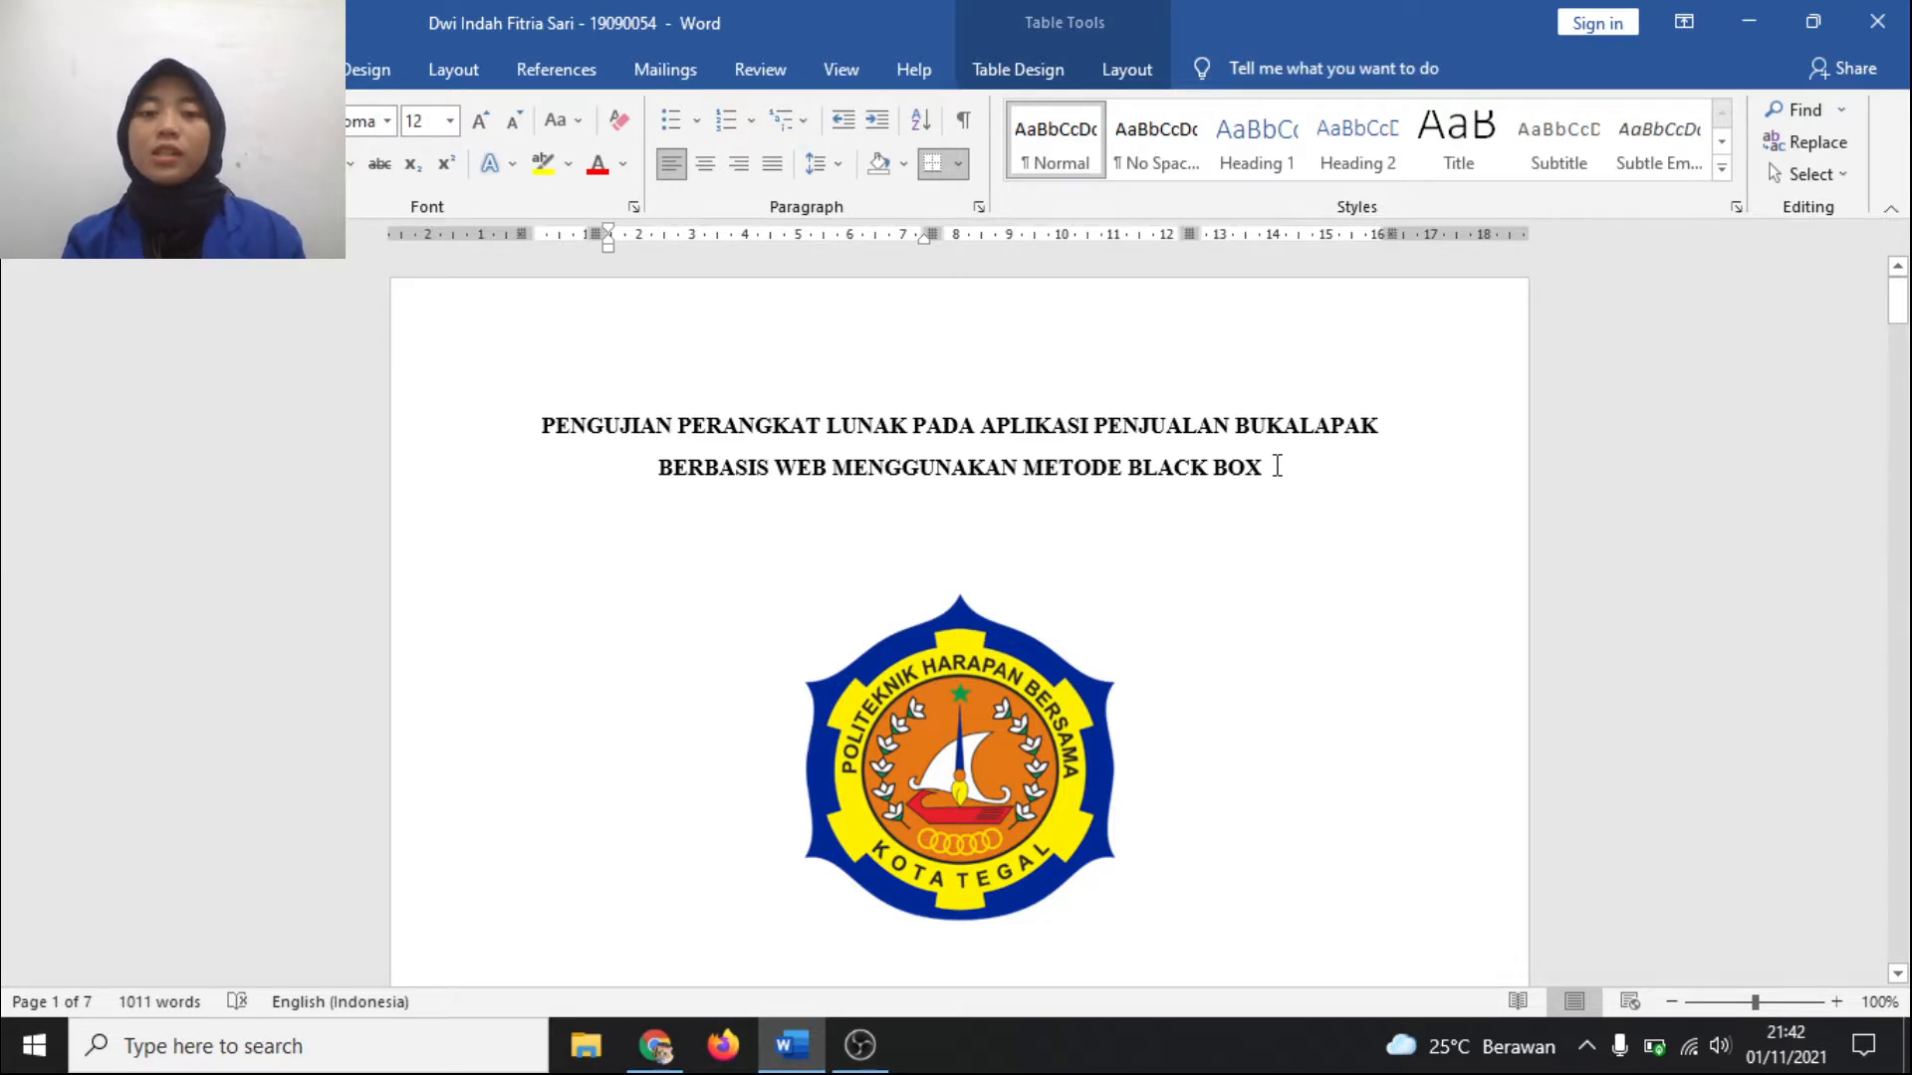
# Step: Read the report from its title page through the "Aplikasi yang diuji" and "Metode yang Digunakan" sections
pyautogui.scroll(-3, 1260, 468)
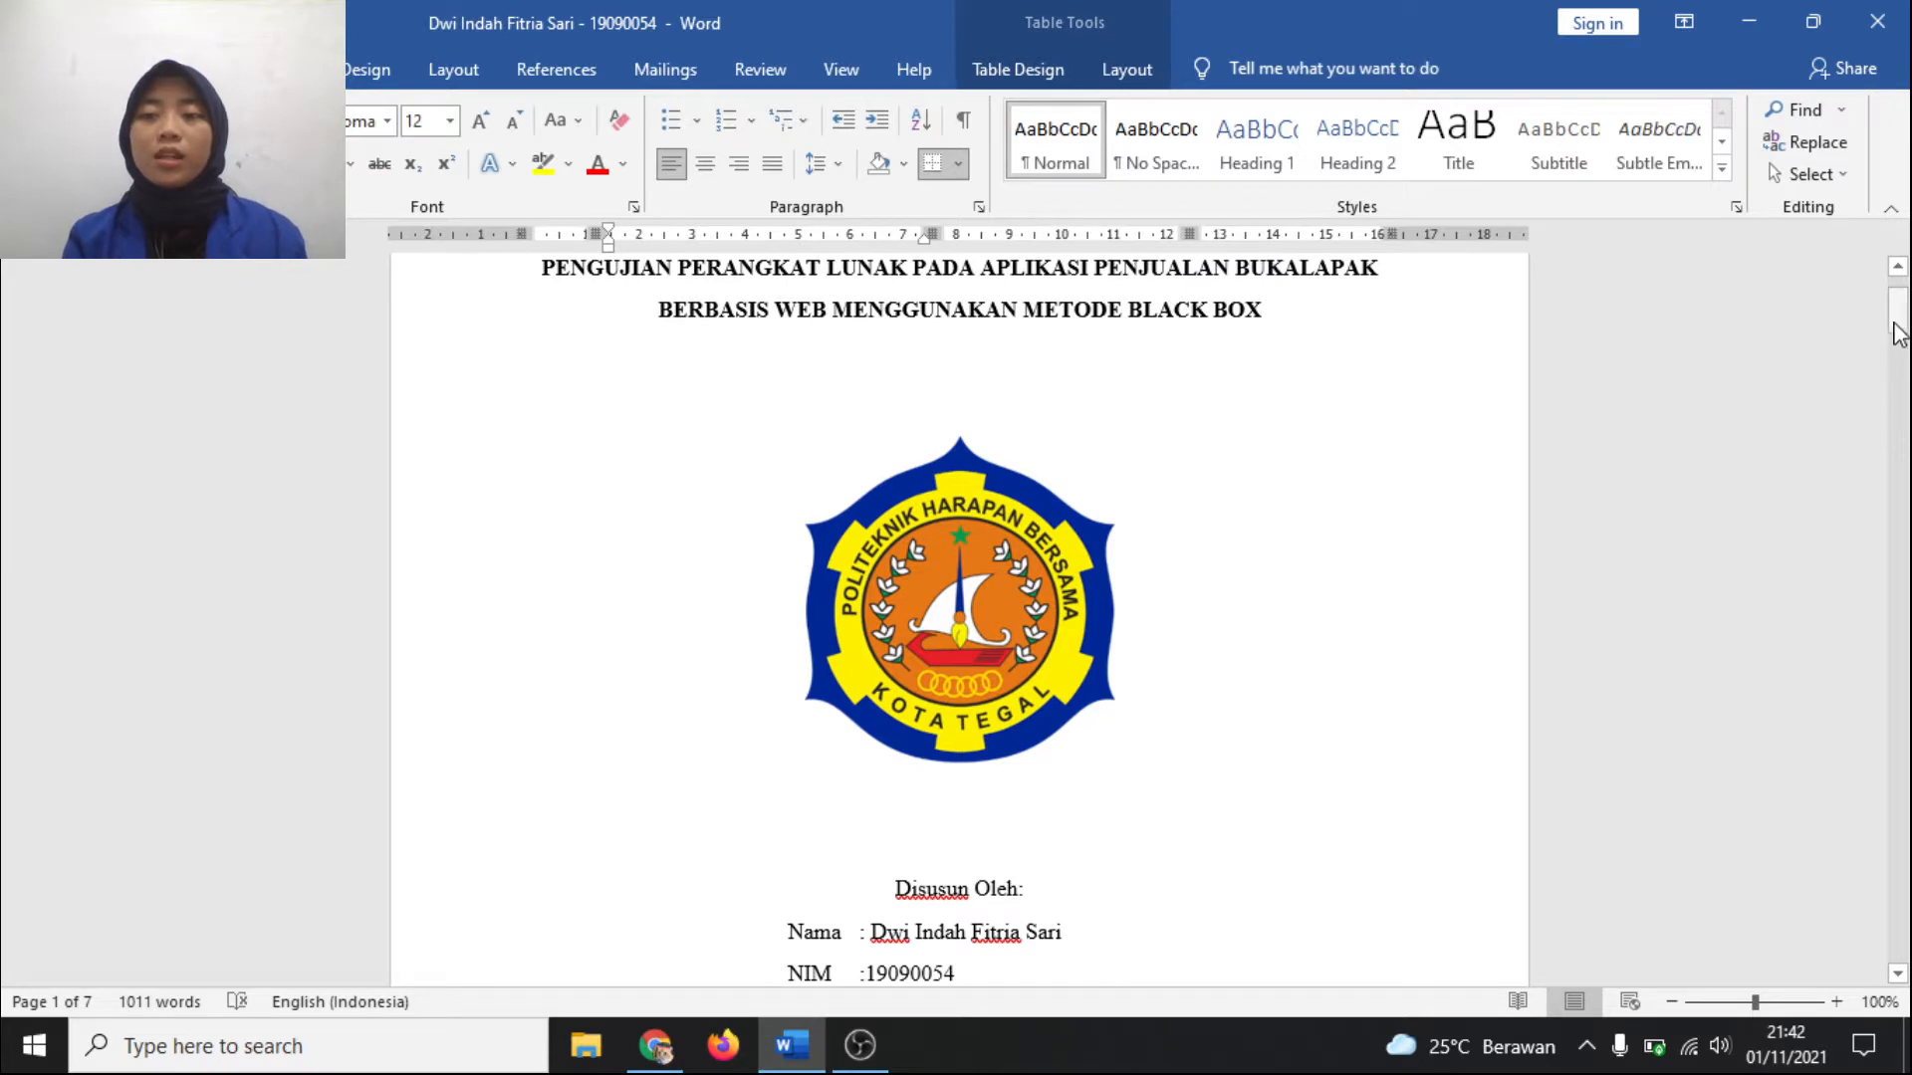
pyautogui.moveTo(1895, 326); pyautogui.dragTo(1901, 431)
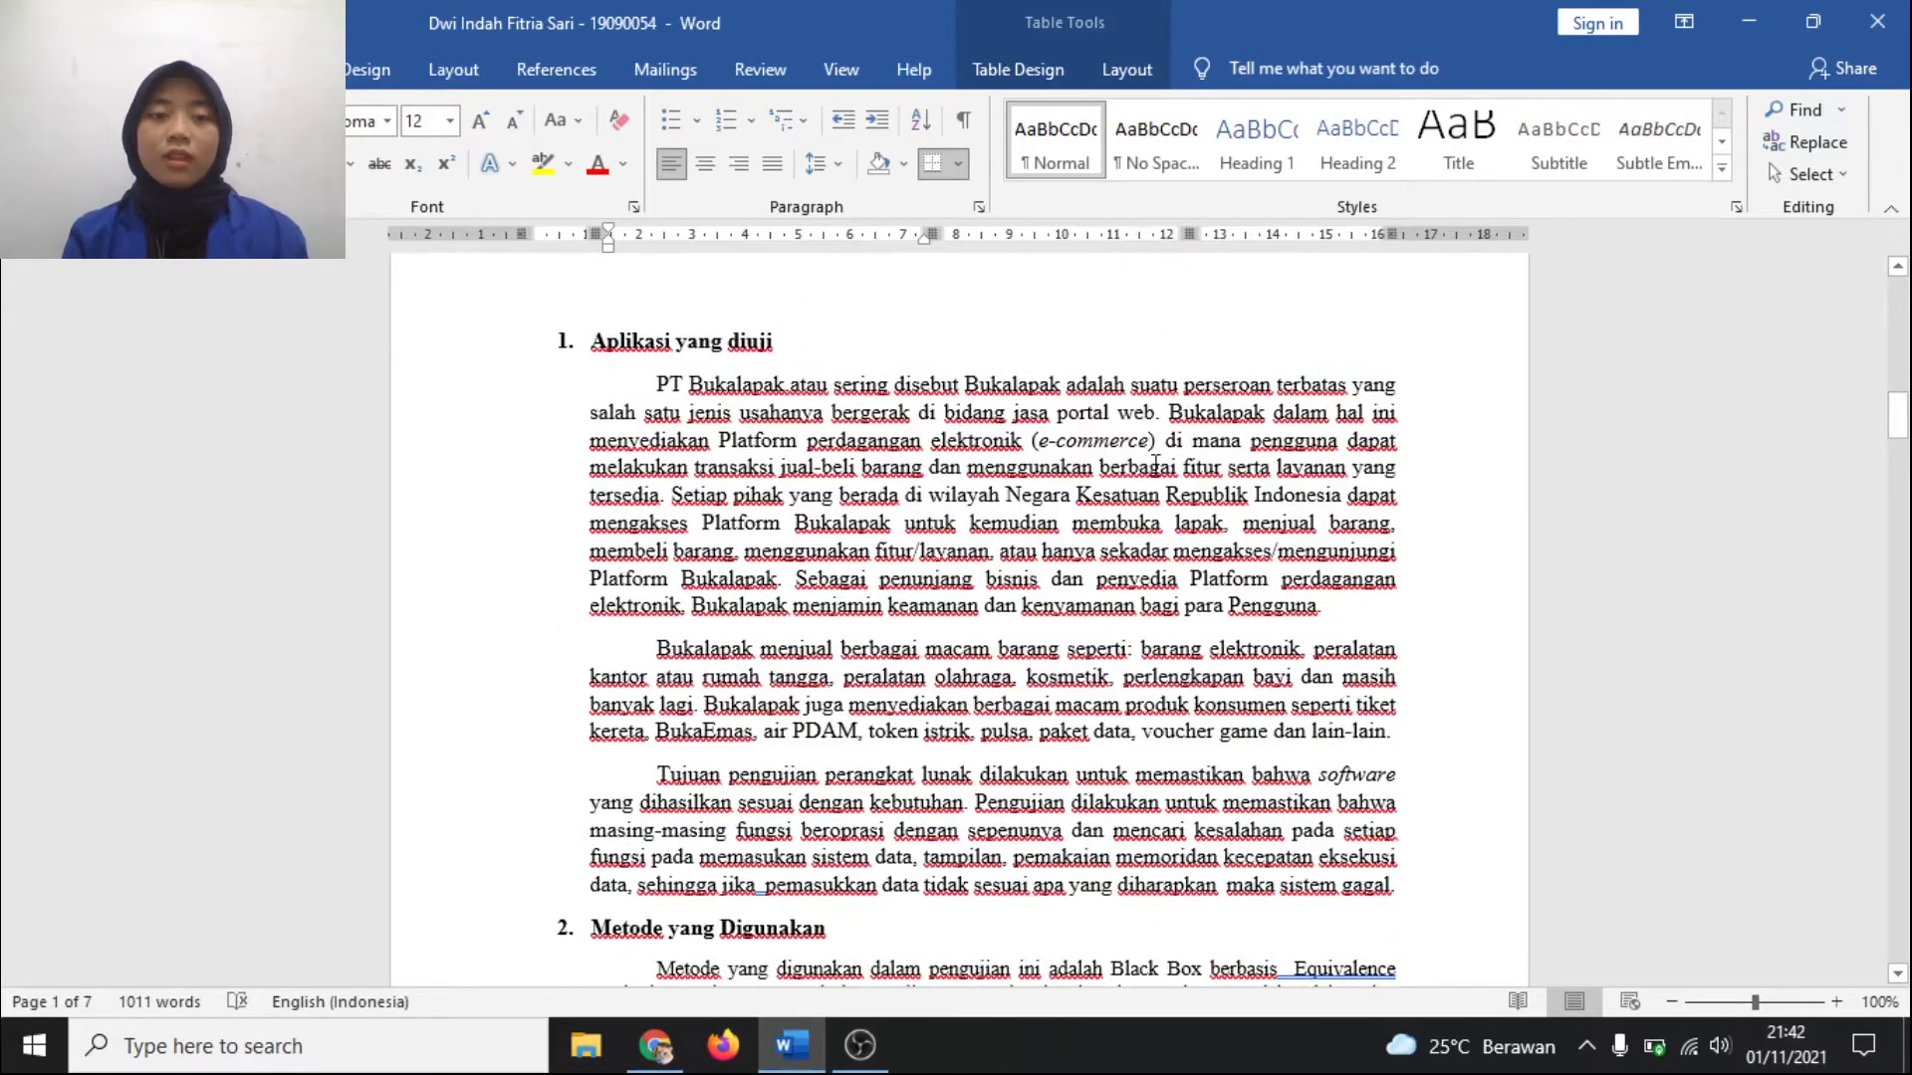
pyautogui.scroll(-1, 946, 386)
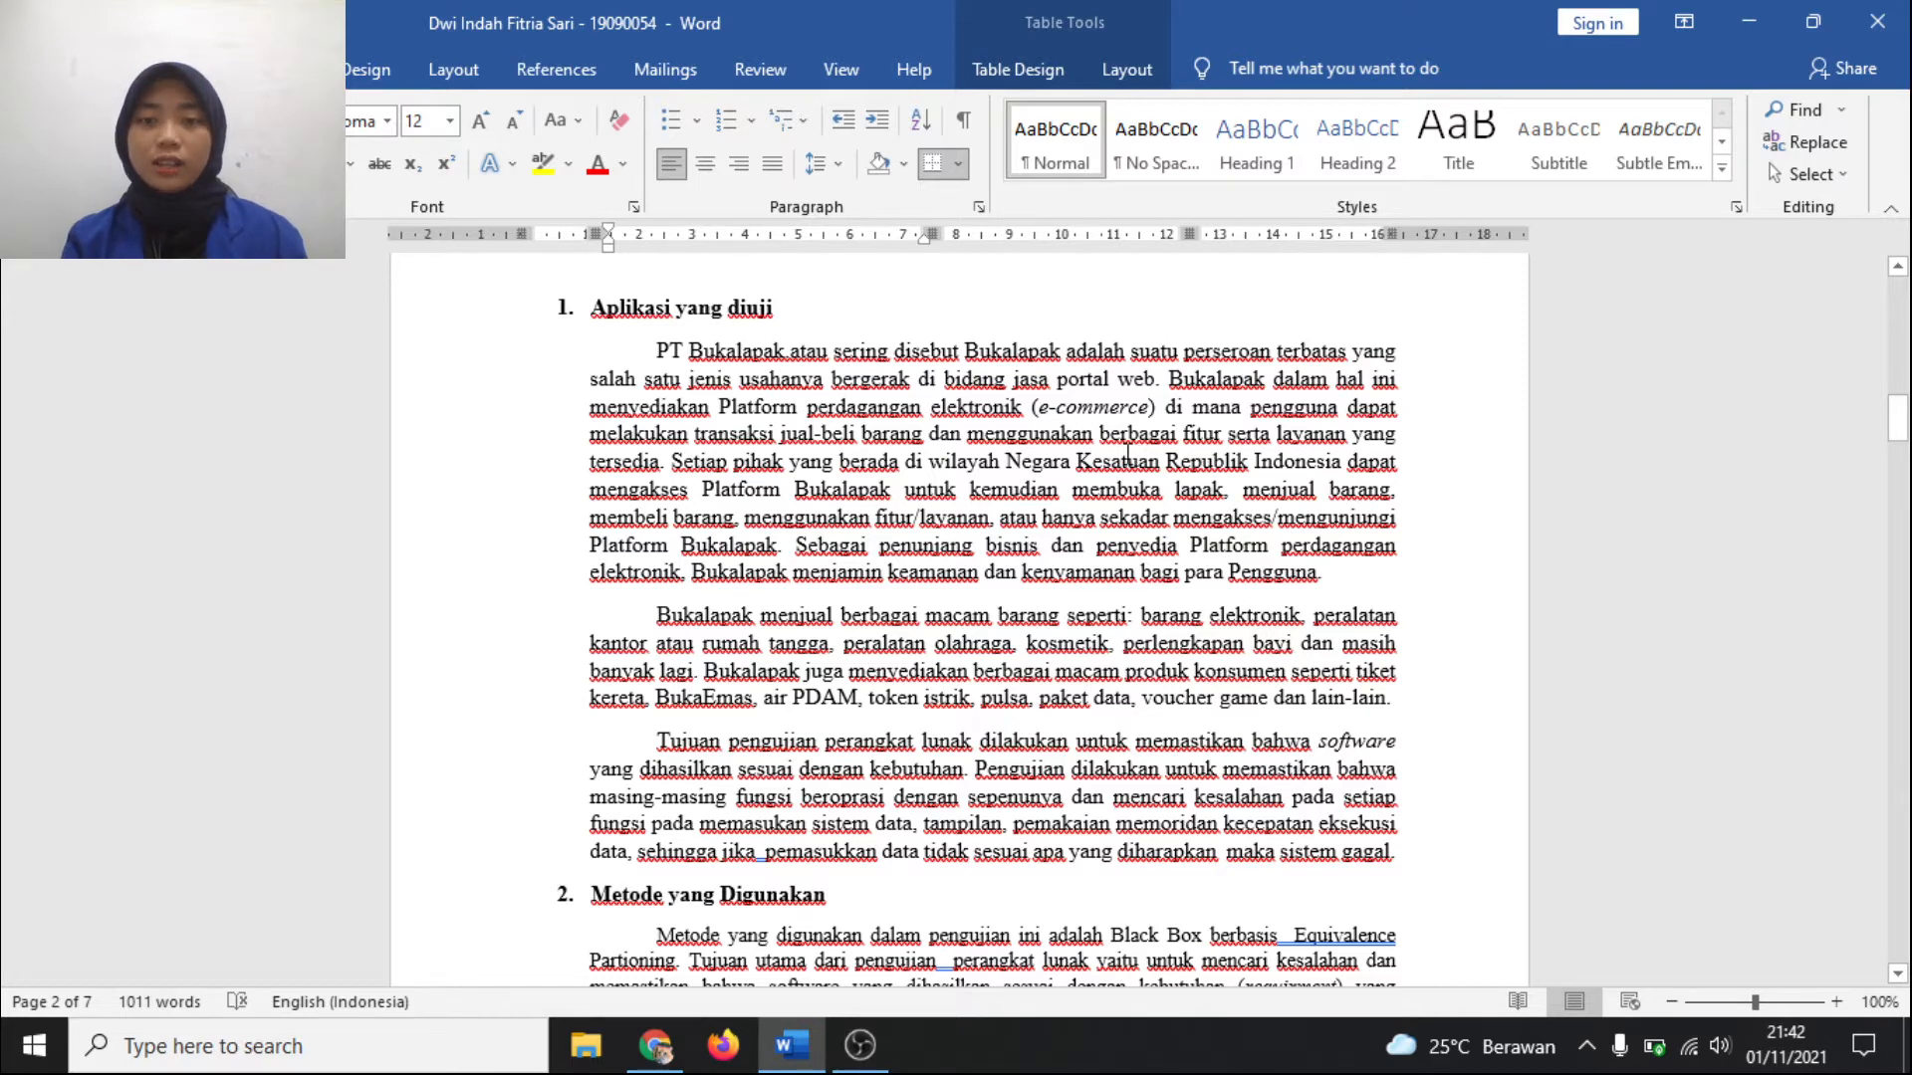
pyautogui.scroll(-1, 1010, 464)
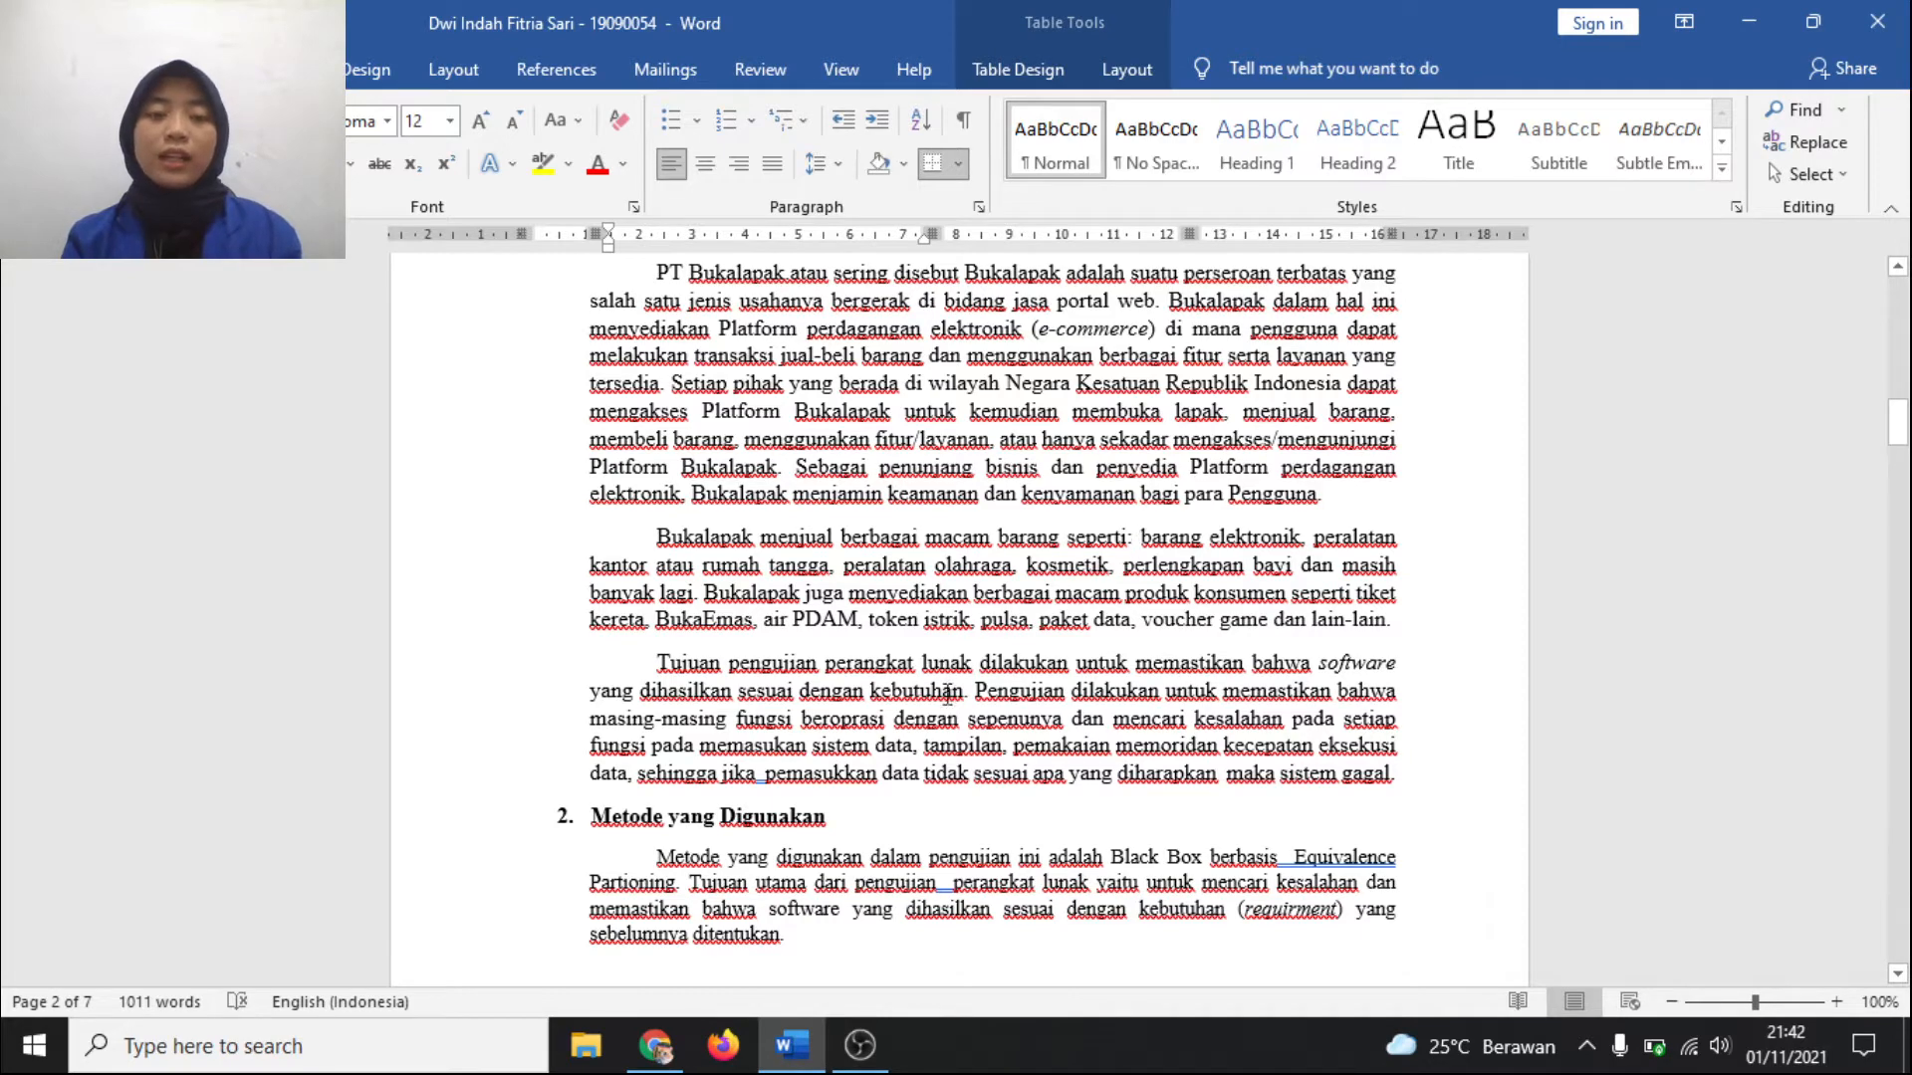
pyautogui.scroll(-1, 946, 691)
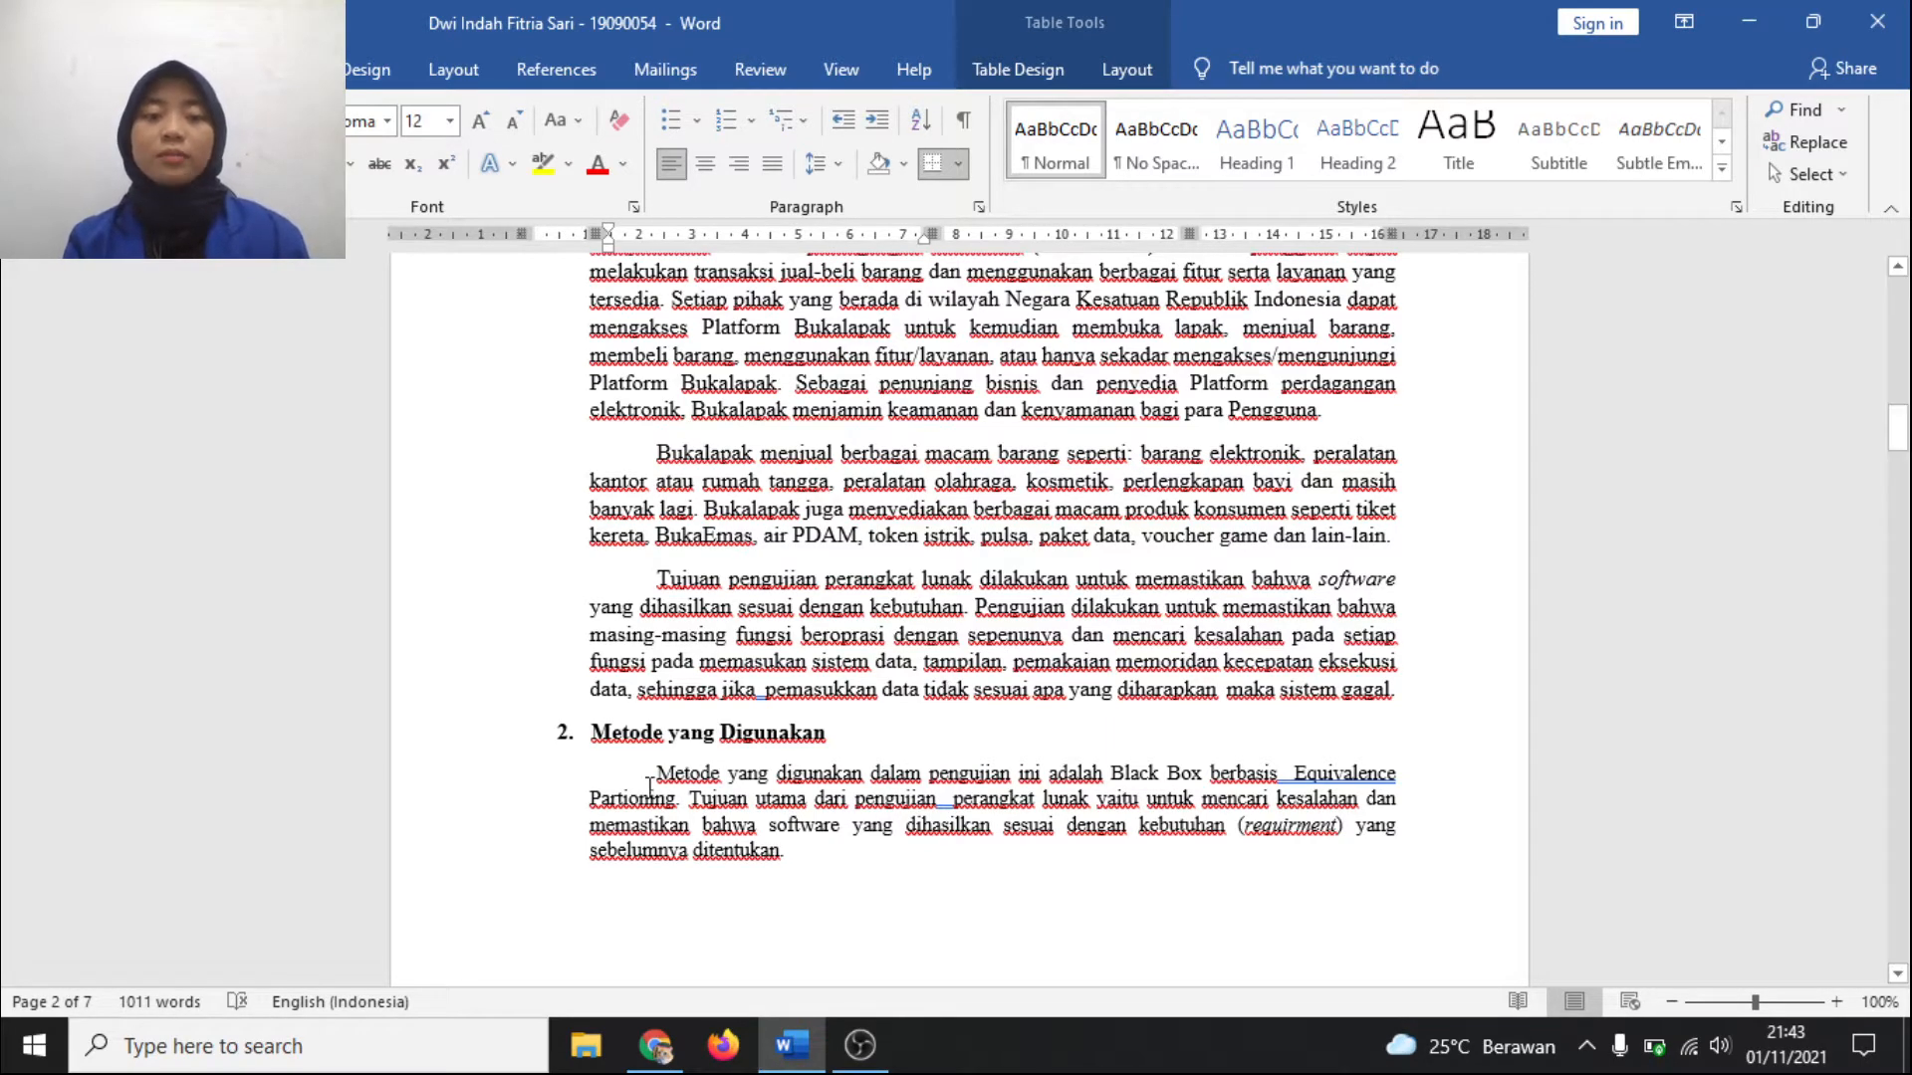
pyautogui.scroll(-3, 649, 787)
pyautogui.scroll(-1, 649, 788)
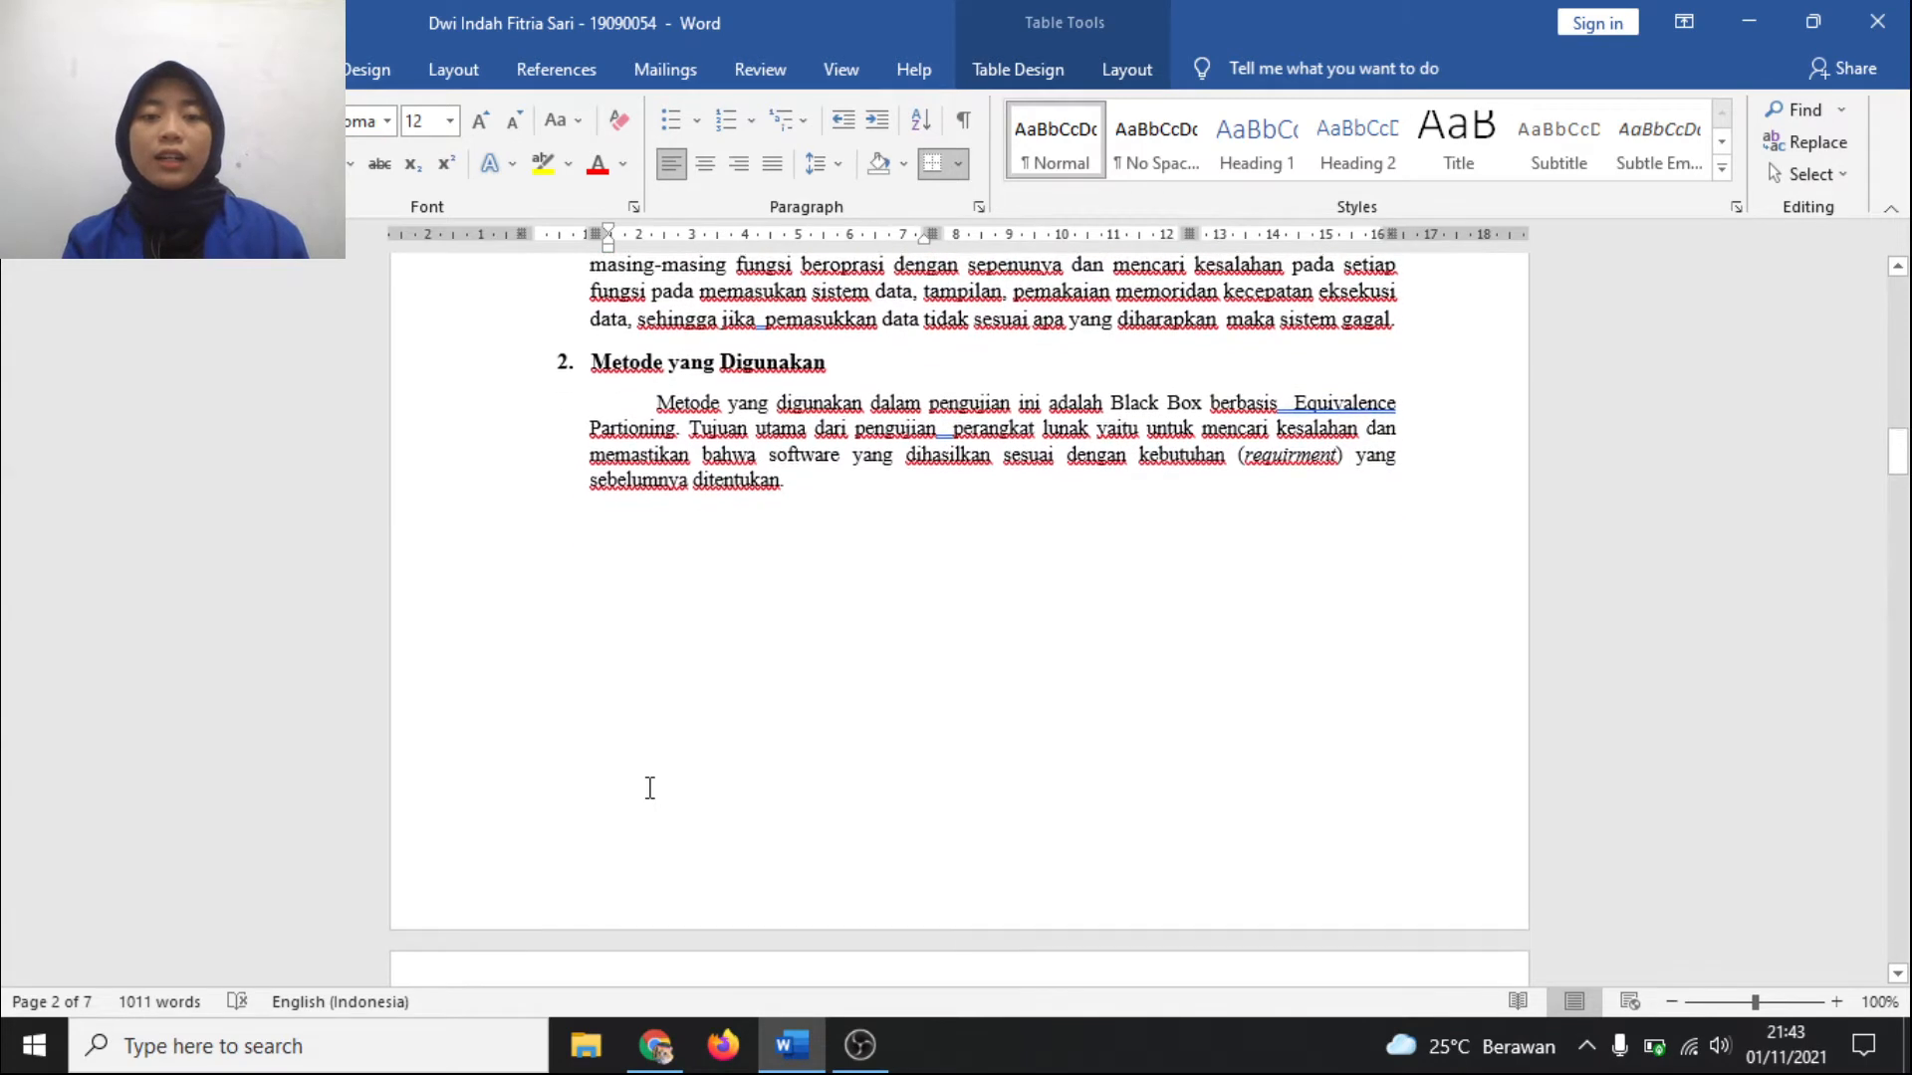
pyautogui.scroll(-1, 650, 788)
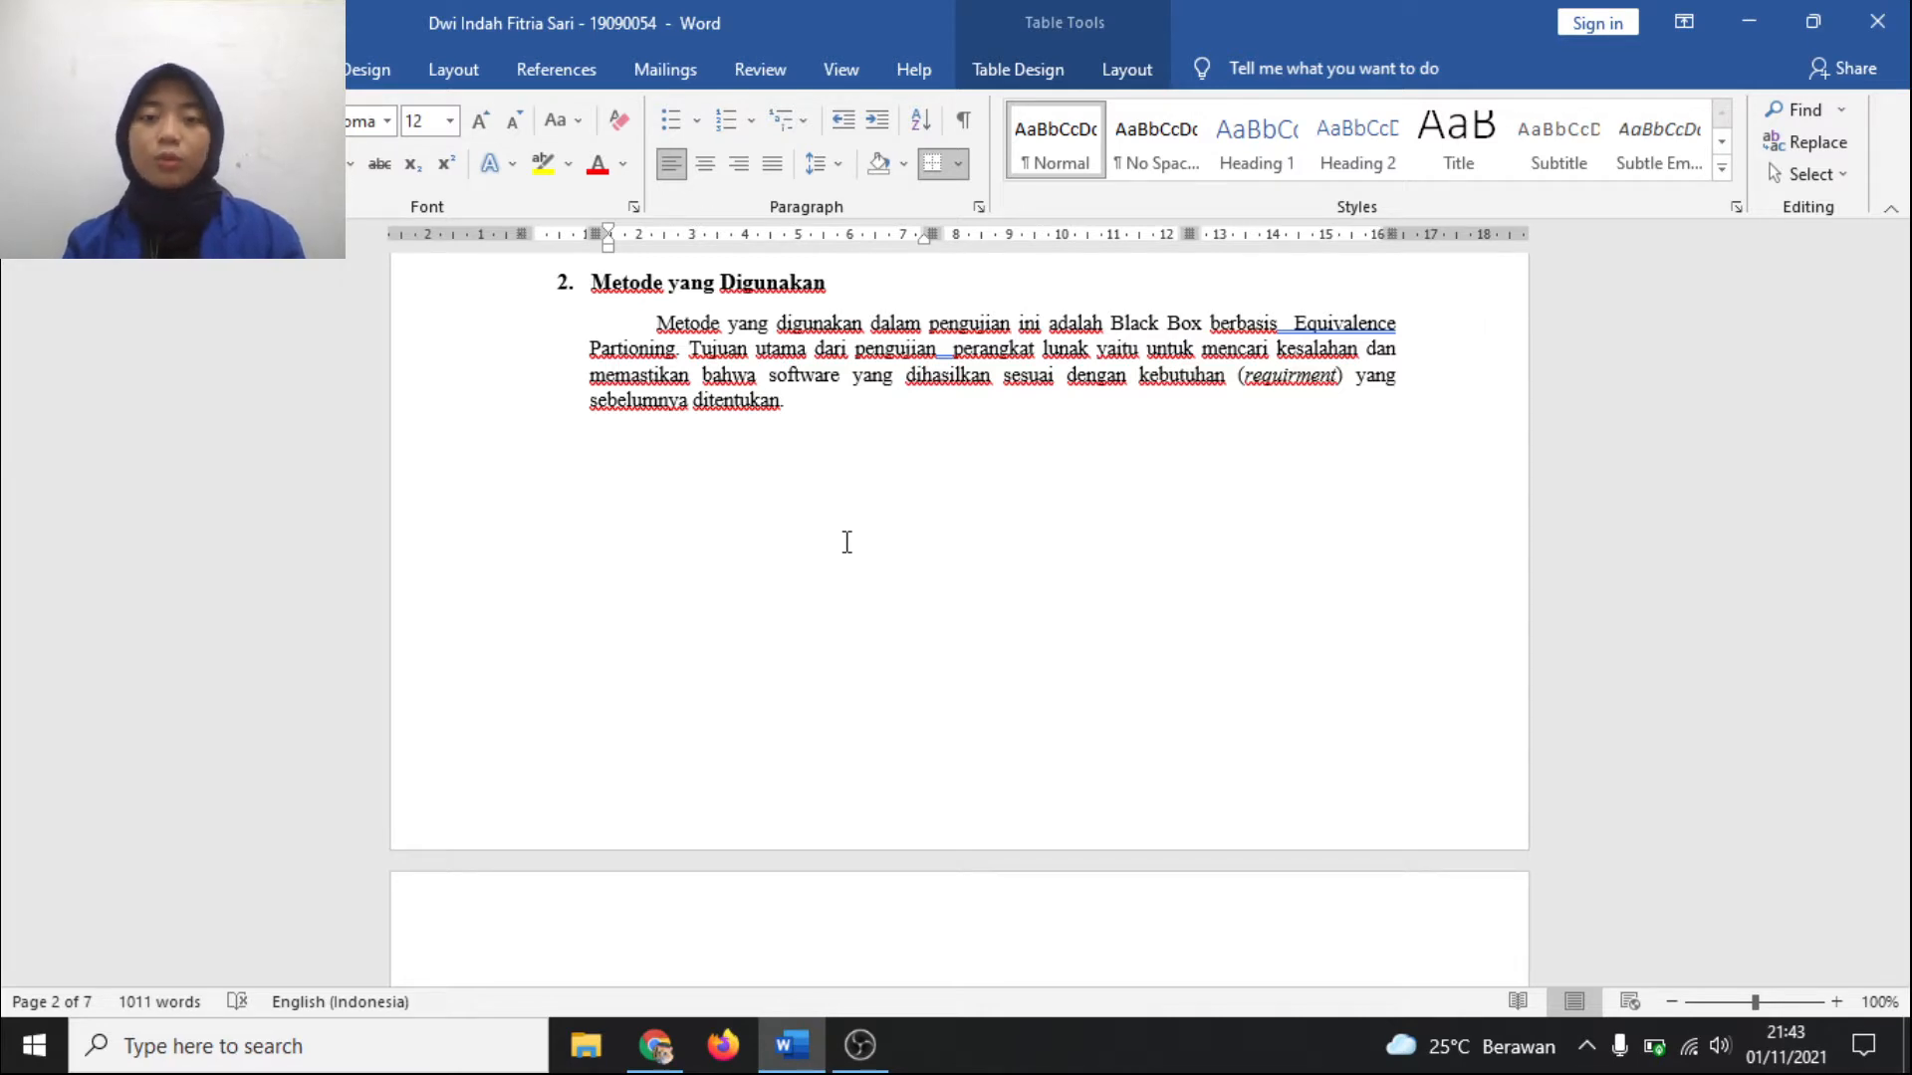
# Step: Examine the Gambar 1 Form Daftar screenshot in the "Pengujian pada sistem" section
pyautogui.scroll(-3, 869, 463)
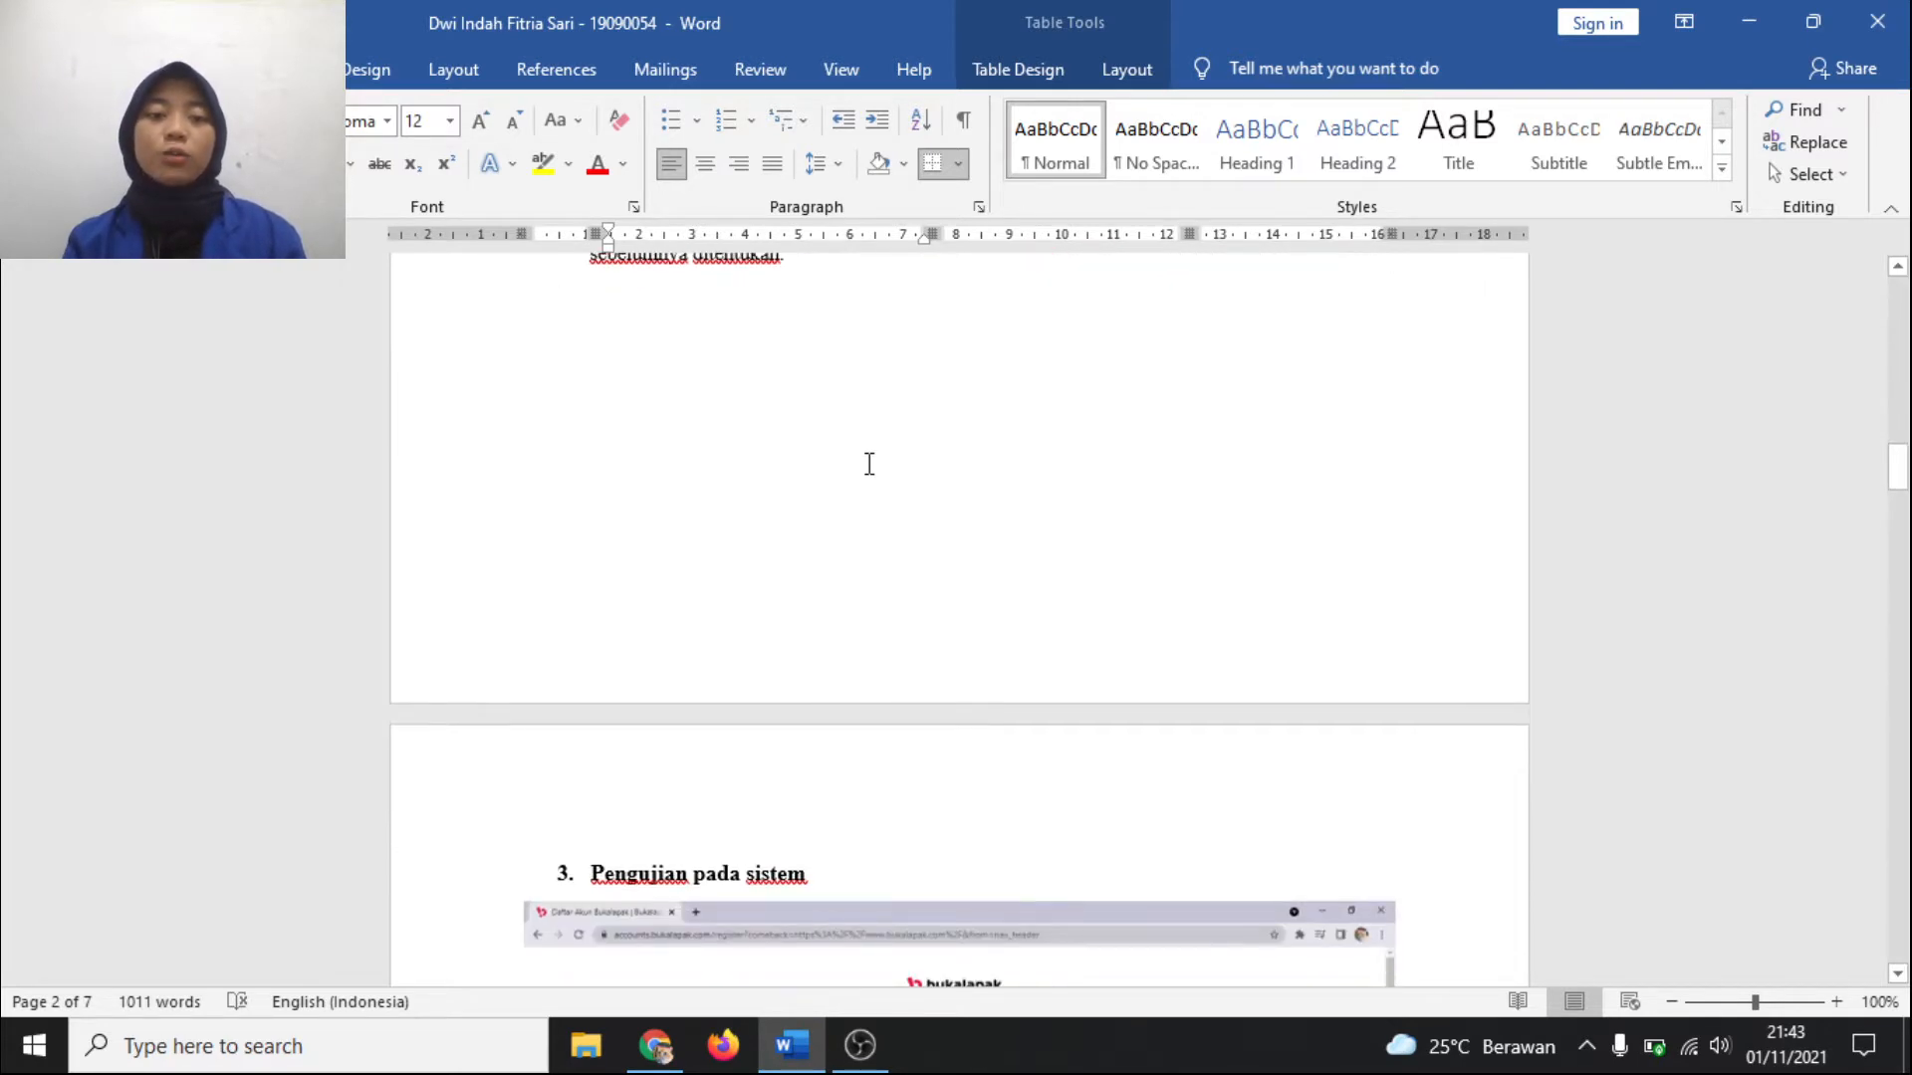
pyautogui.scroll(-4, 868, 463)
pyautogui.scroll(-3, 869, 463)
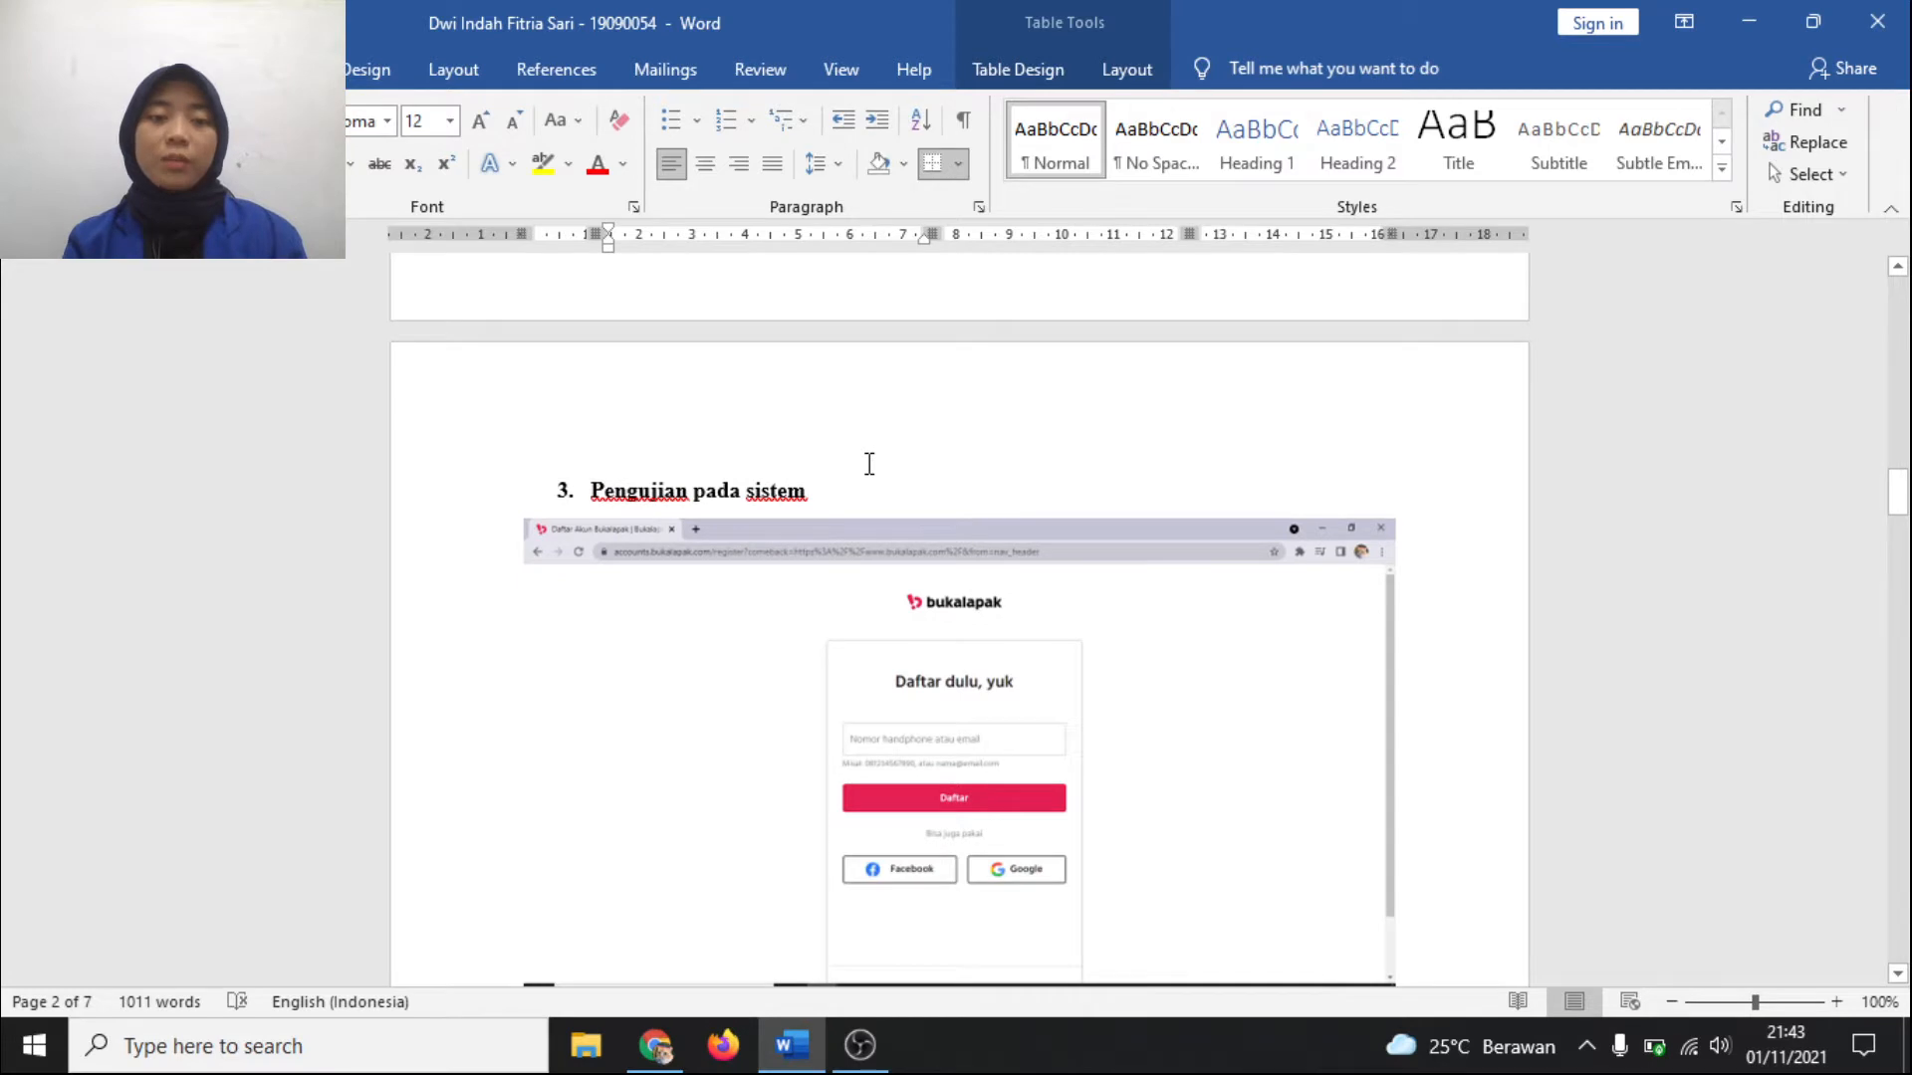
pyautogui.scroll(-4, 868, 463)
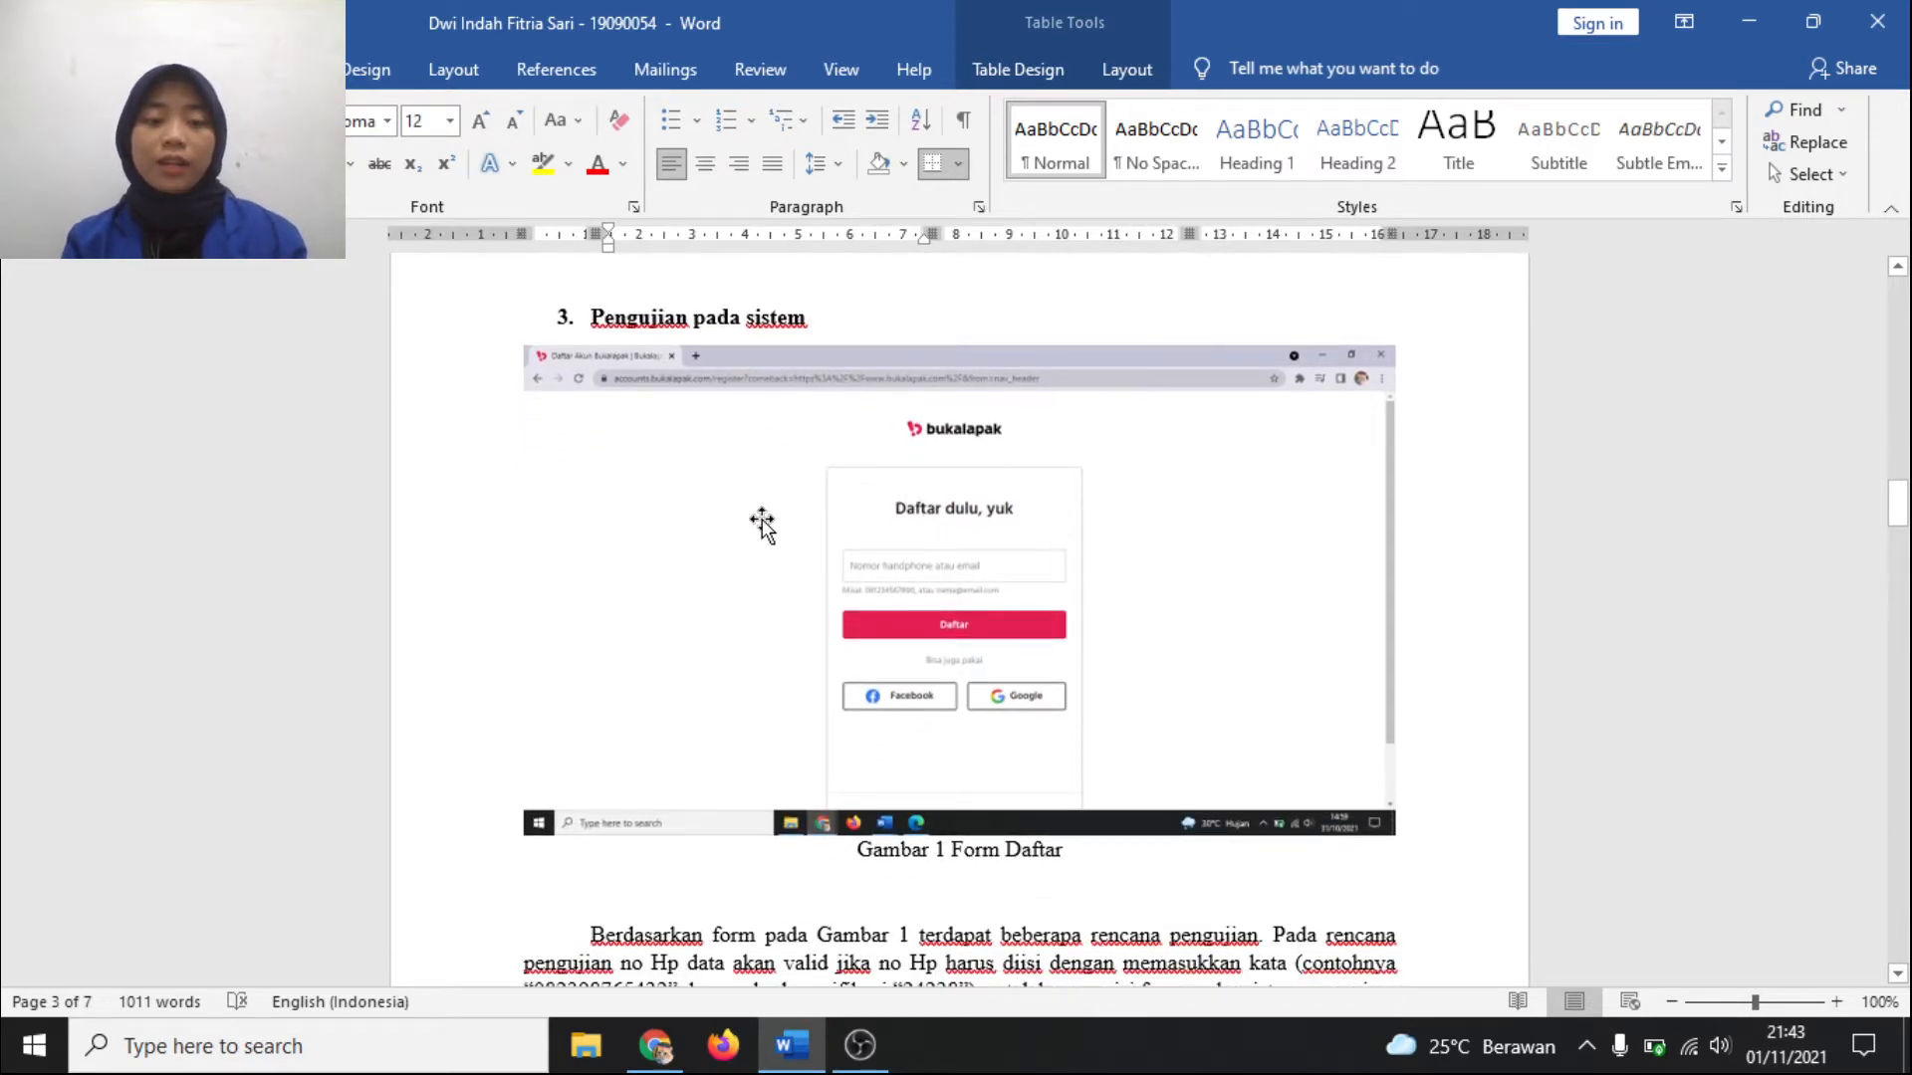
pyautogui.hotkey('alt', 'Tab')
pyautogui.hotkey('alt', 'Tab')
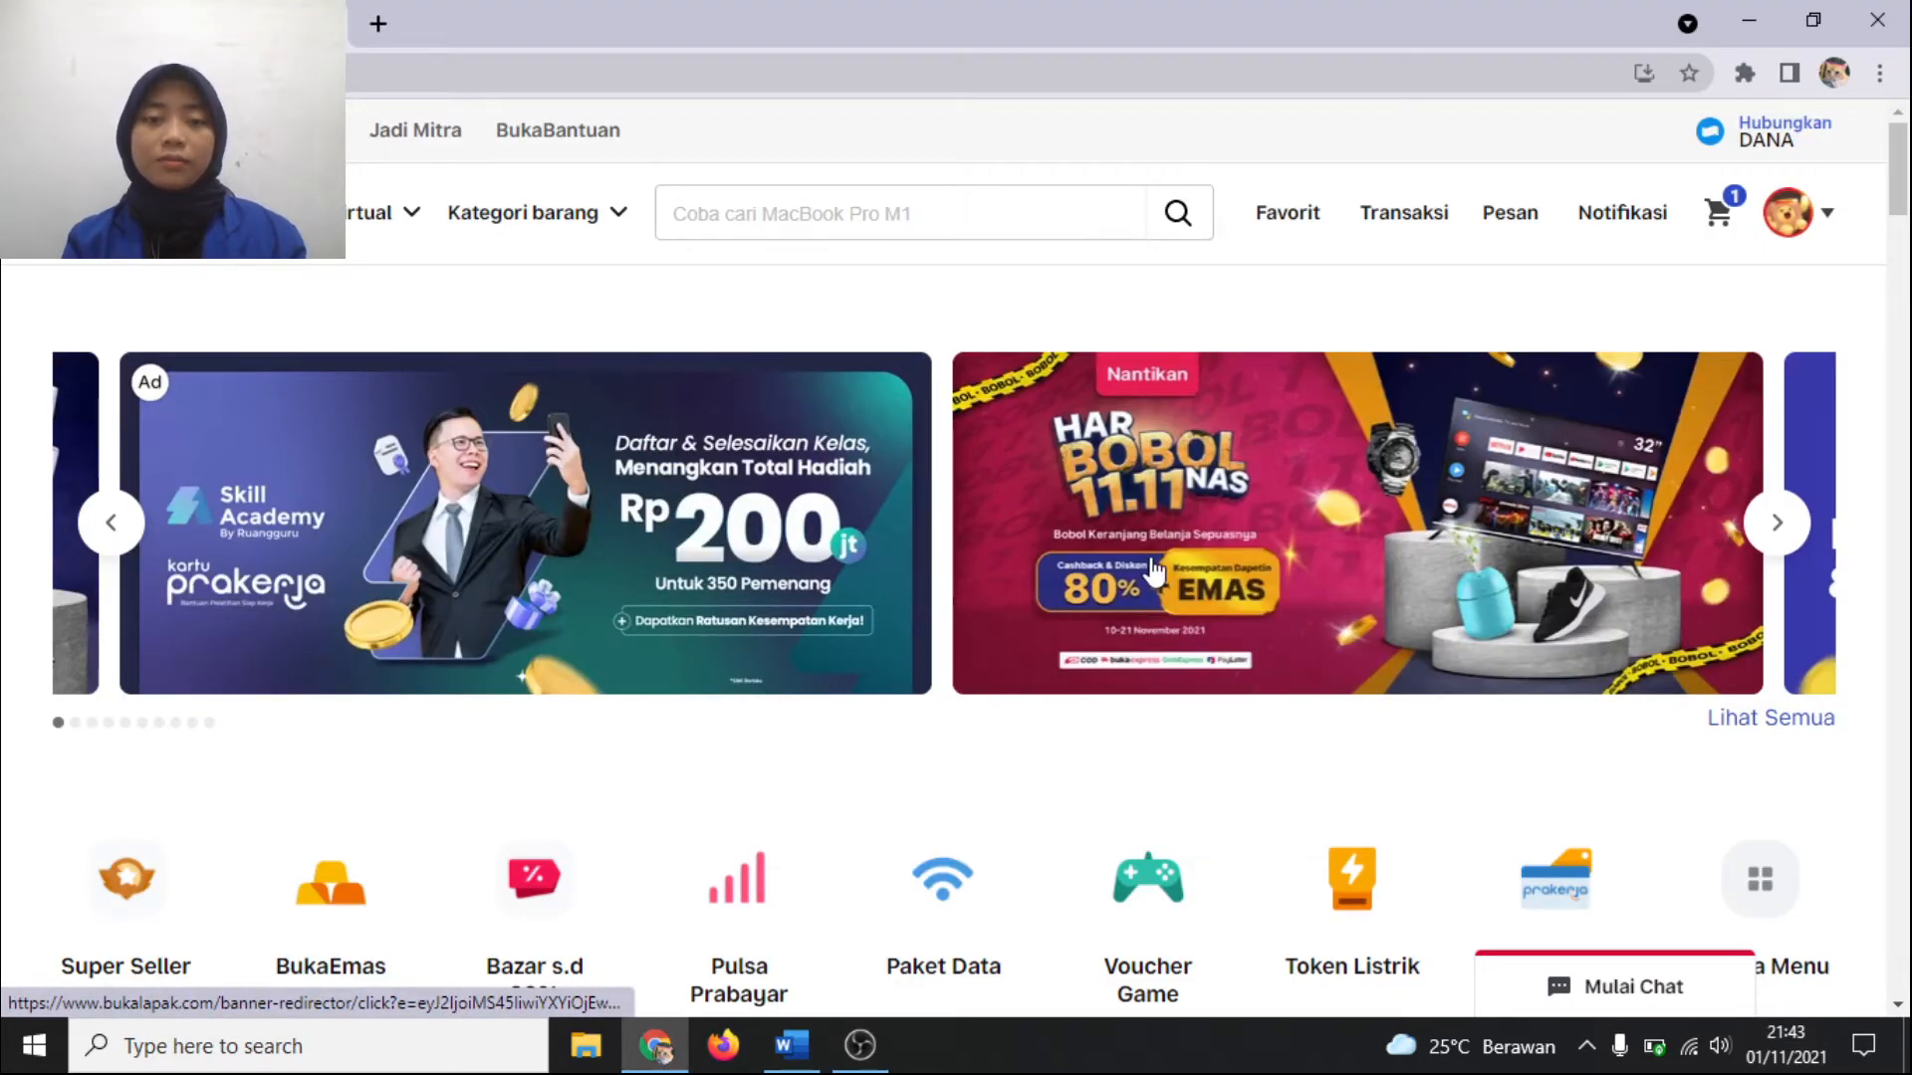
pyautogui.hotkey('alt', 'Tab')
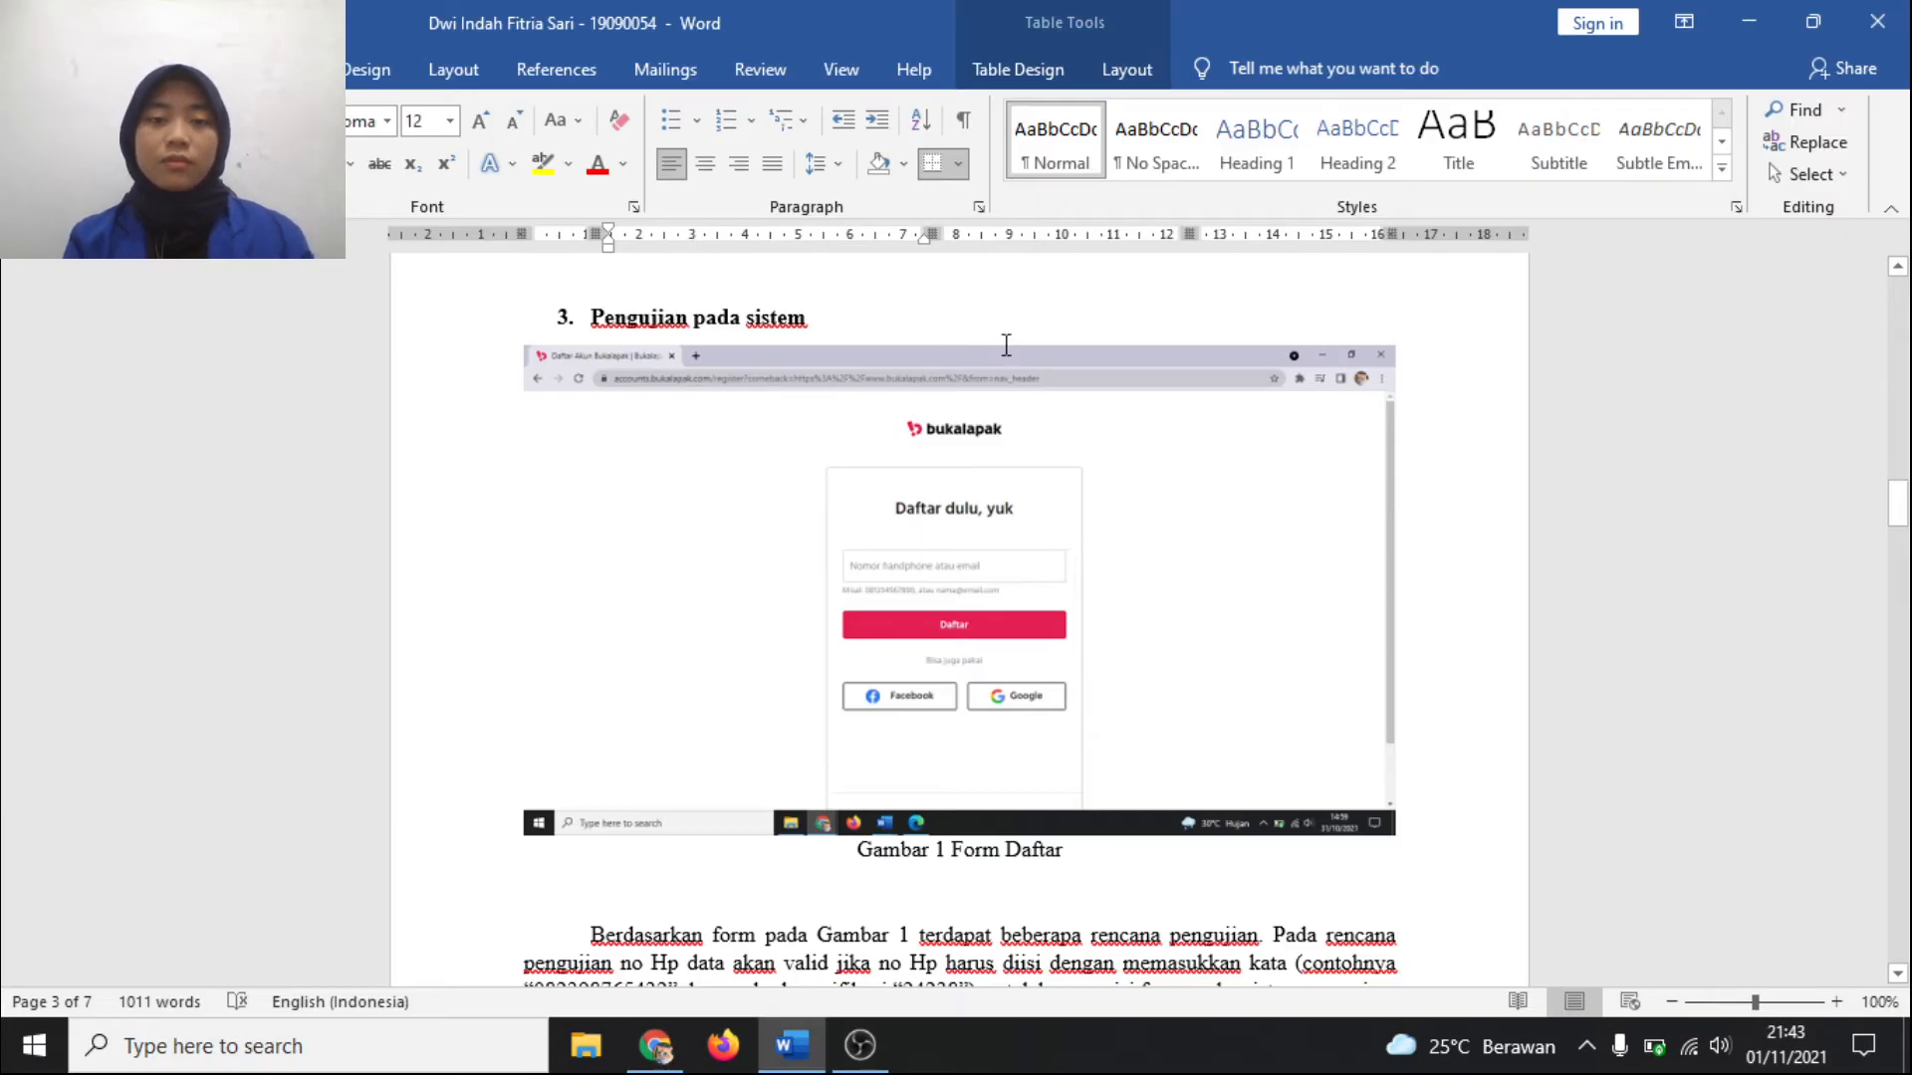
# Step: Read the registration form's test plan below Gambar 1 and test cases TC01 to TC03 in Tabel 1
pyautogui.scroll(-1, 1053, 439)
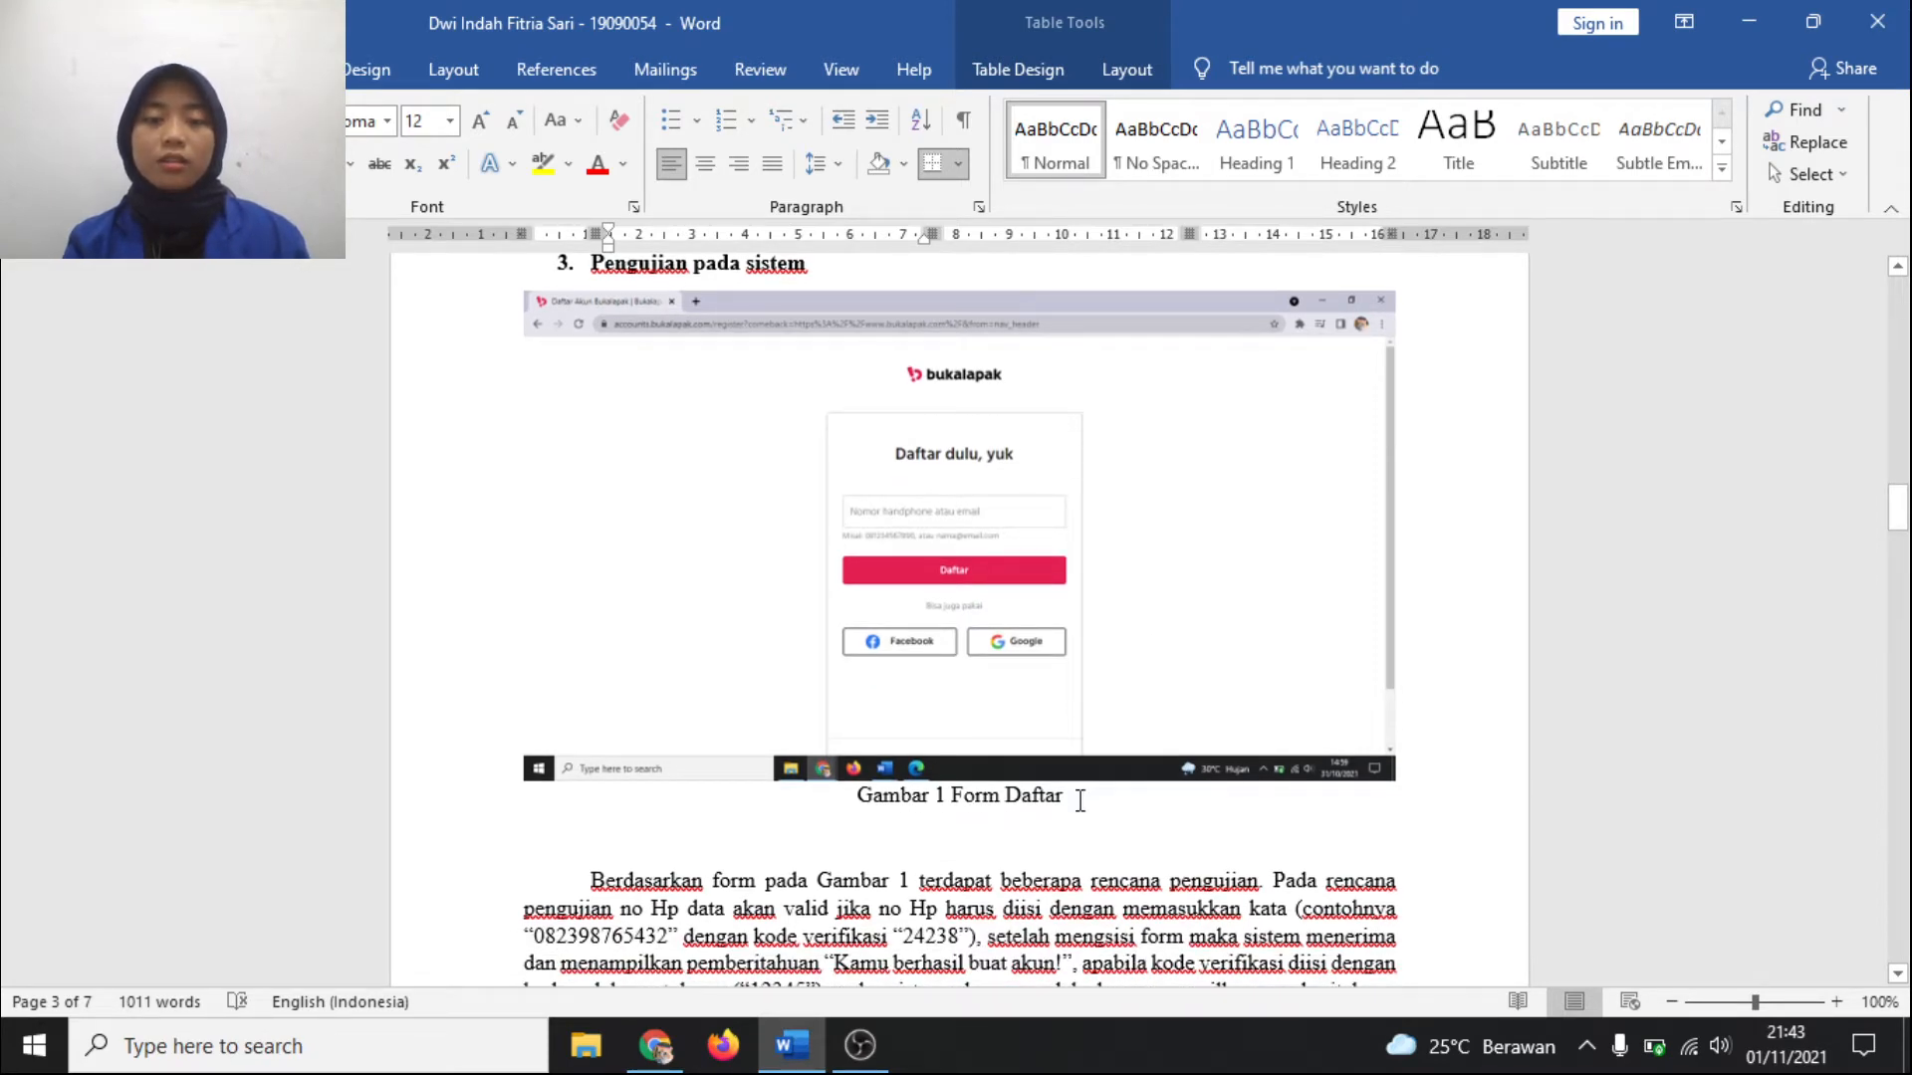
pyautogui.scroll(-10, 1079, 800)
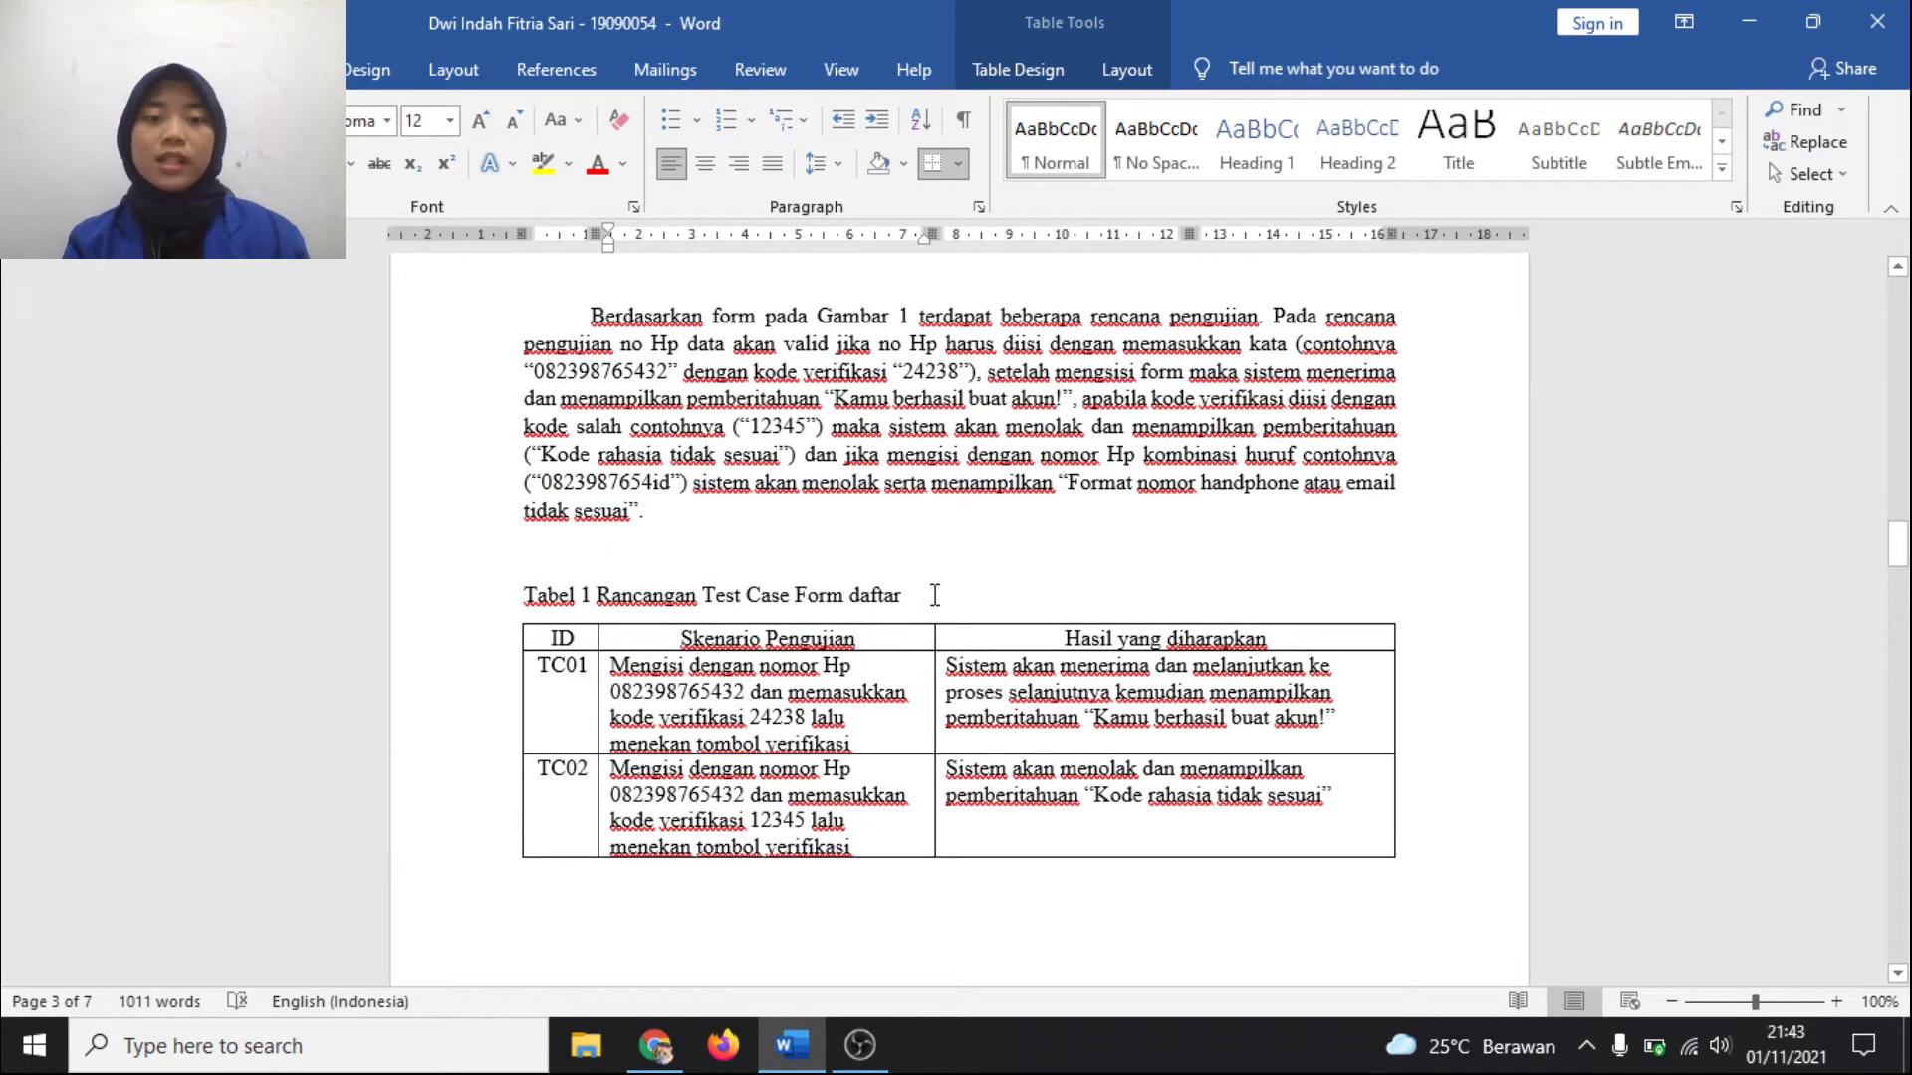
pyautogui.scroll(-3, 918, 594)
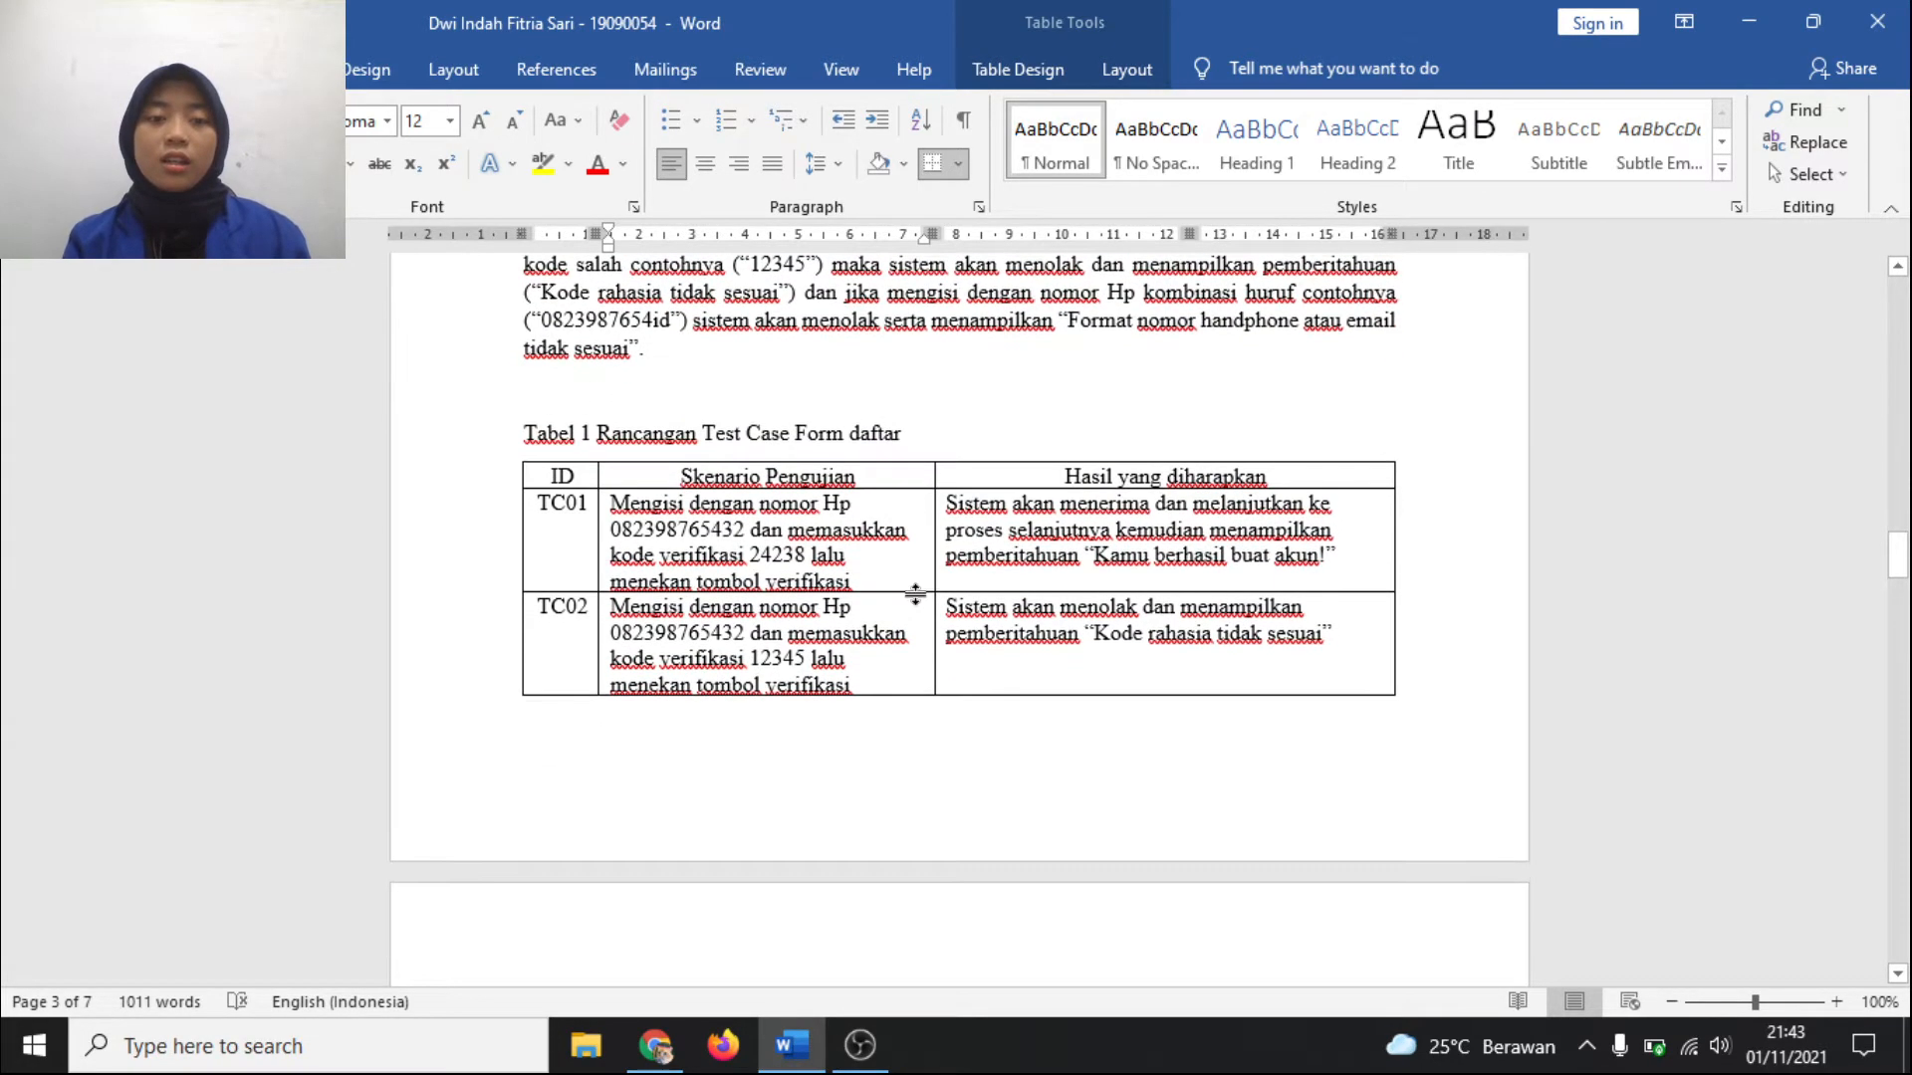
pyautogui.scroll(-3, 915, 594)
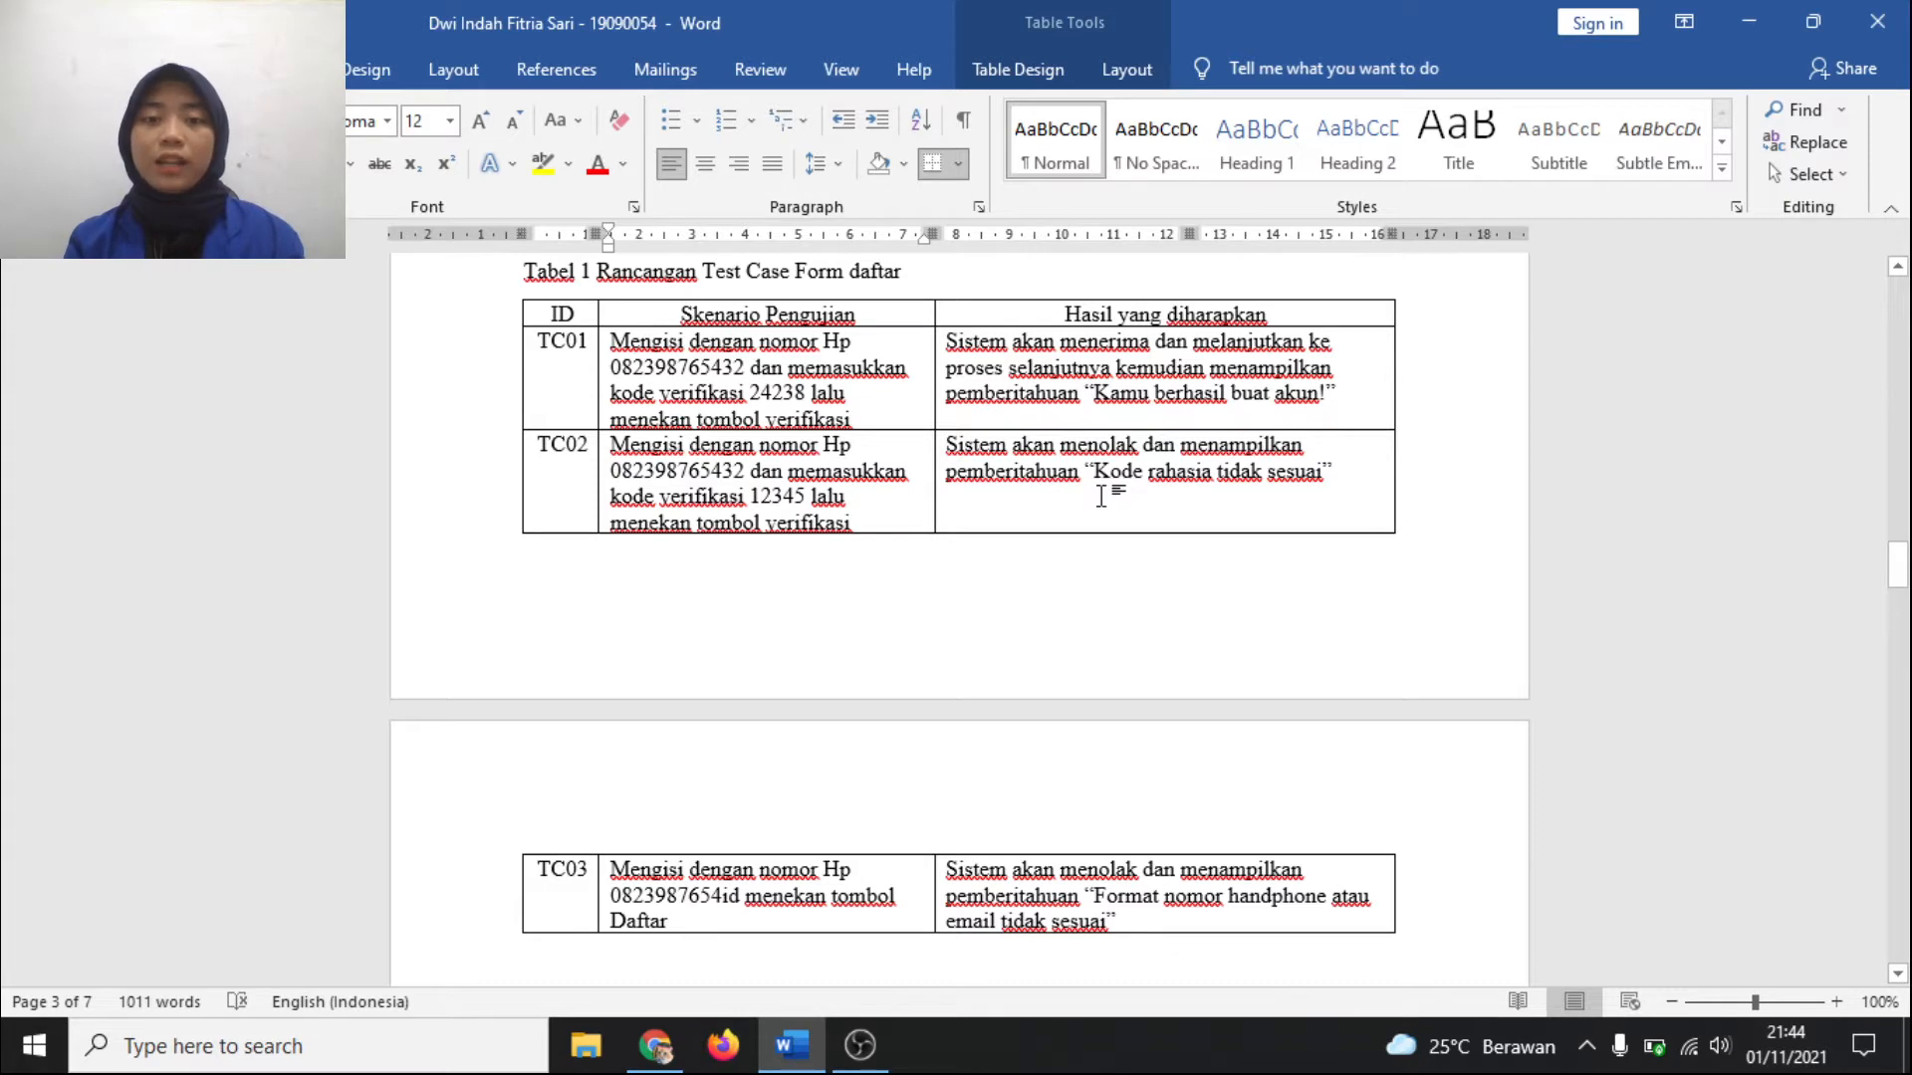
pyautogui.scroll(-1, 984, 498)
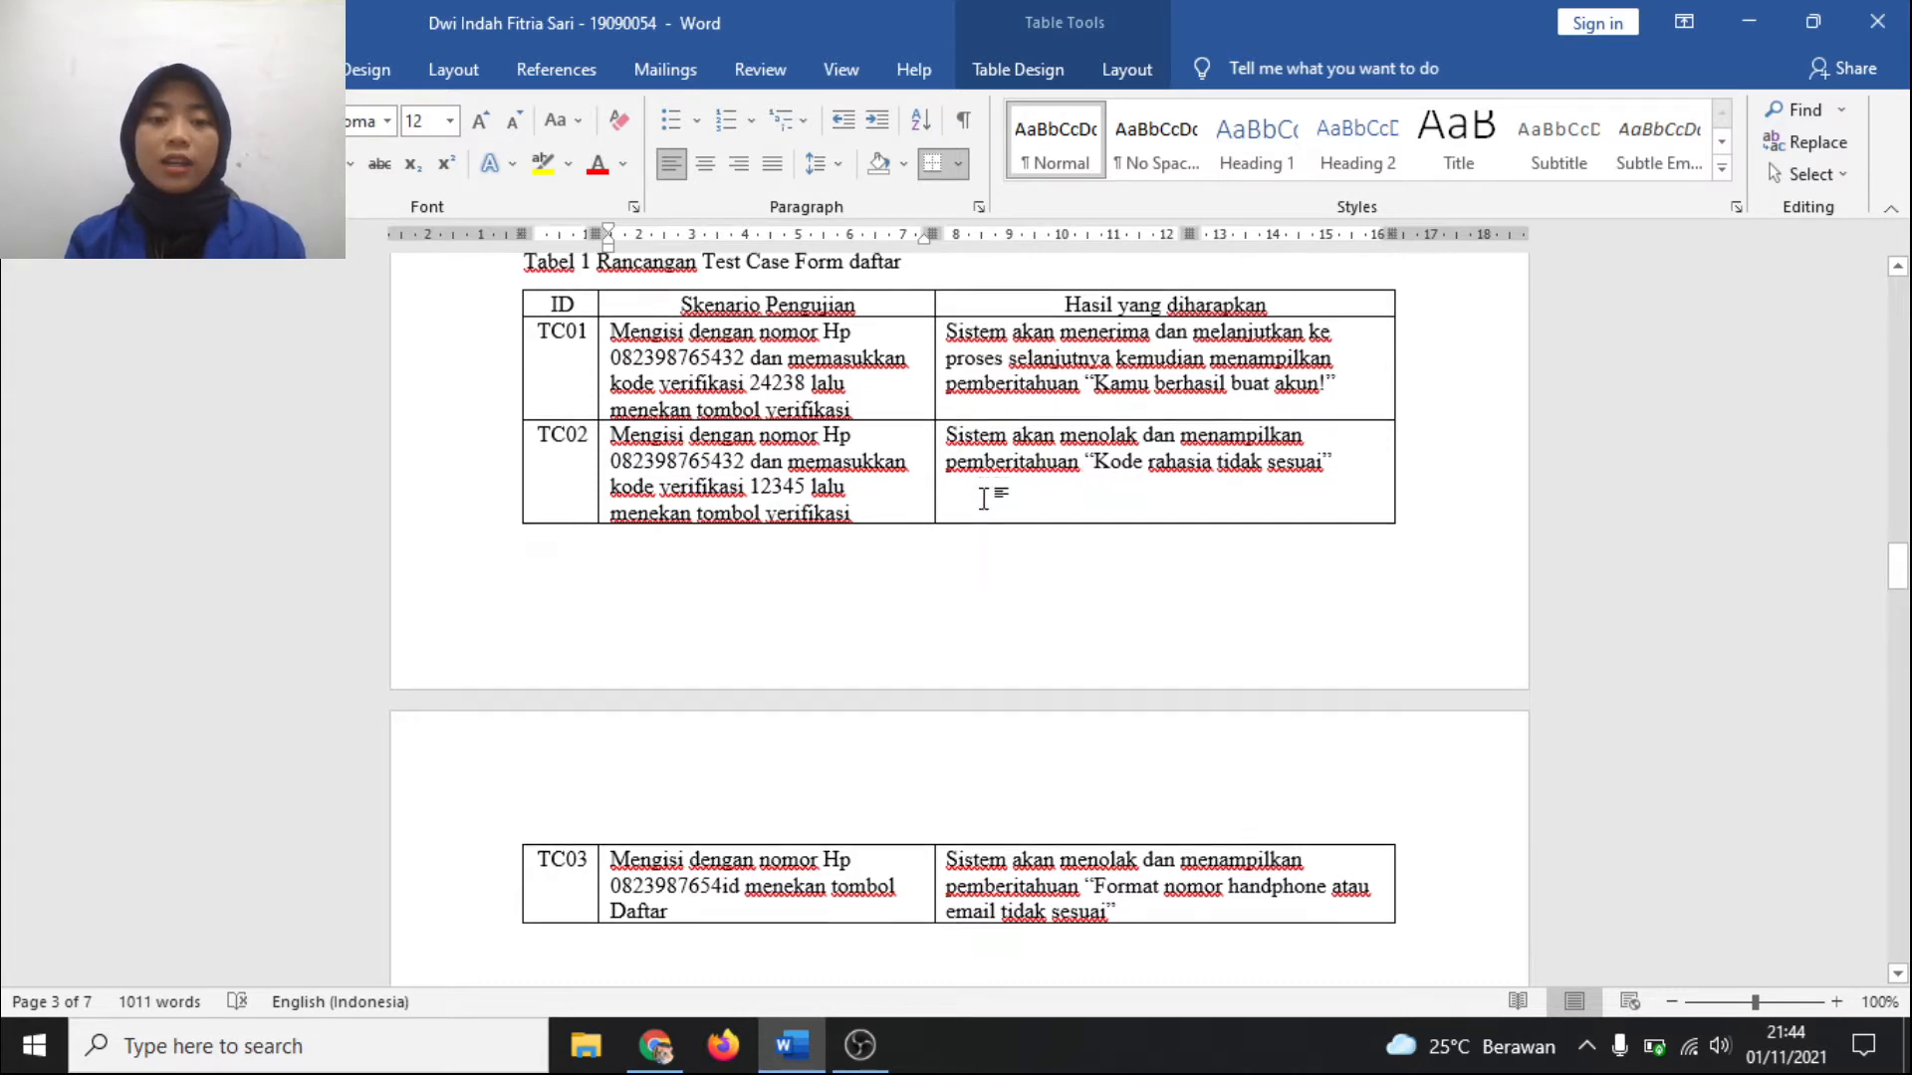
pyautogui.scroll(-3, 984, 498)
pyautogui.scroll(2, 909, 631)
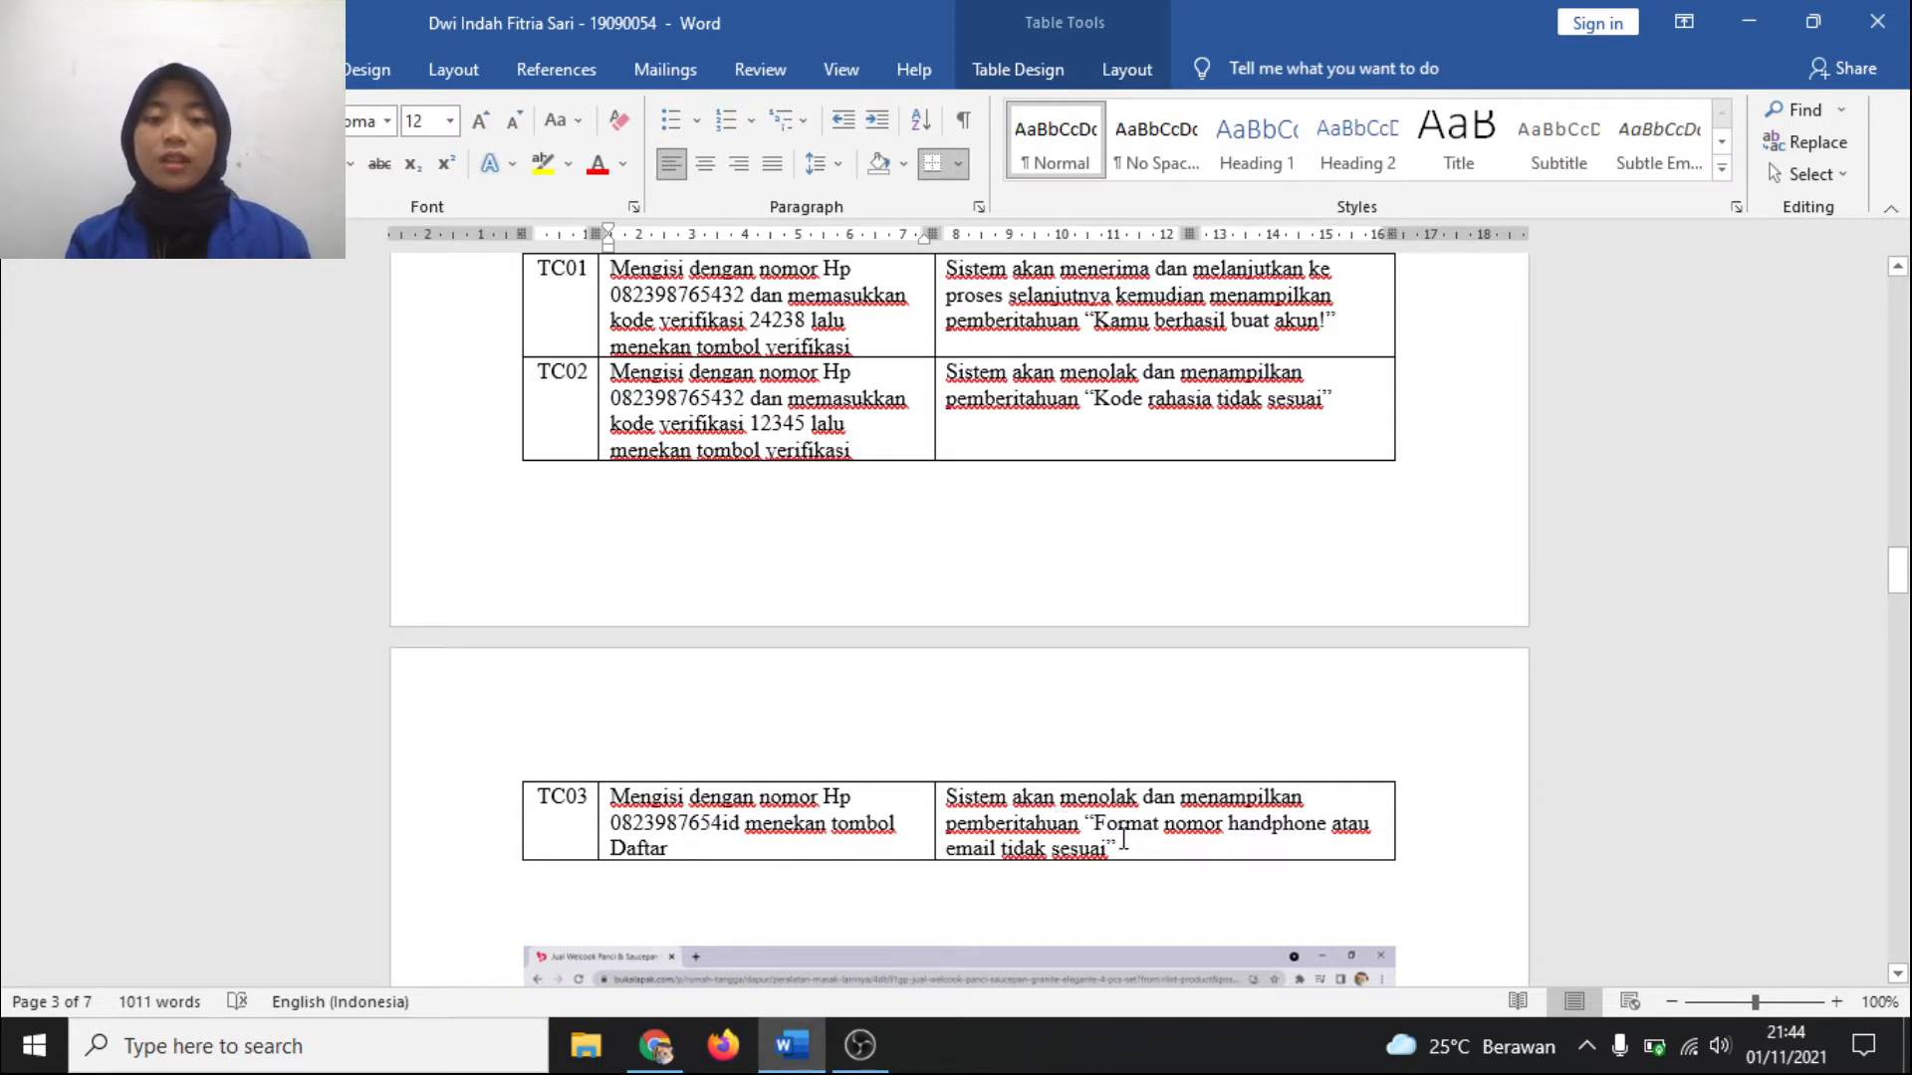
pyautogui.scroll(-3, 1130, 840)
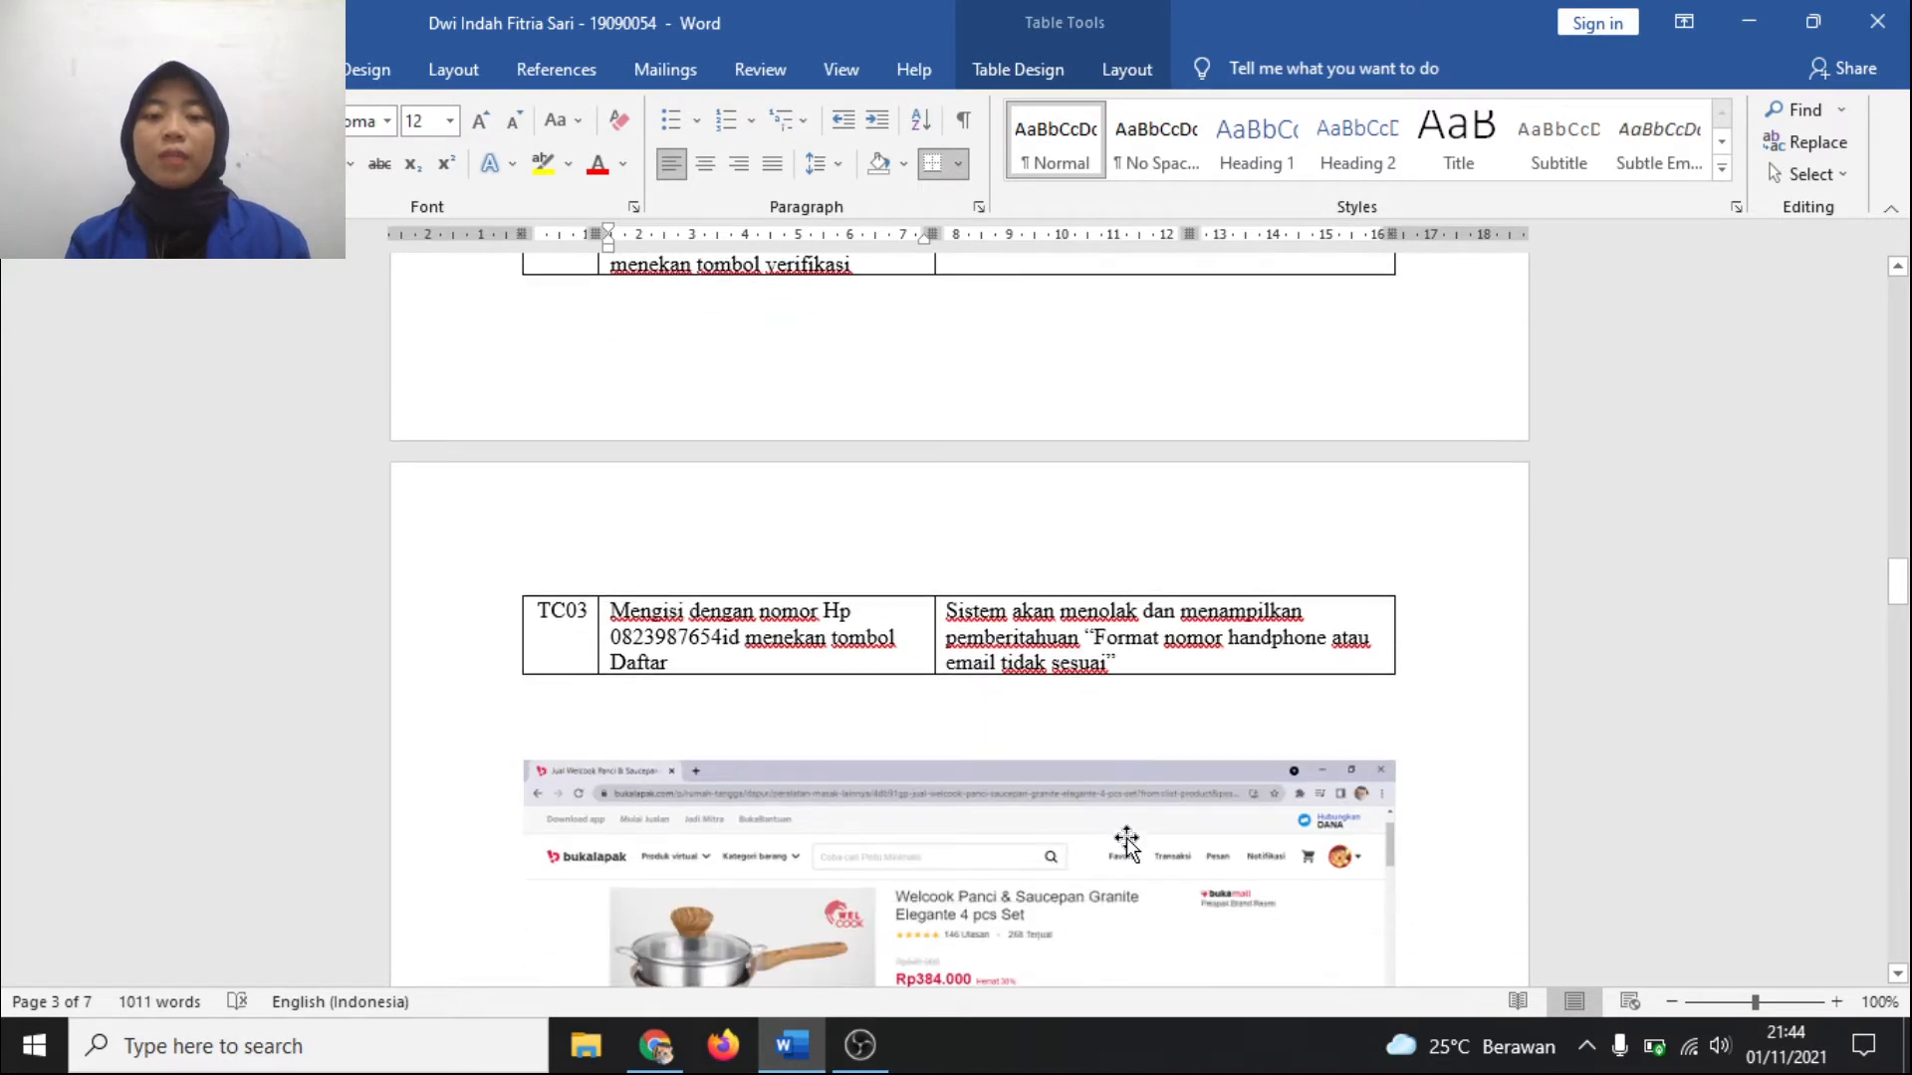
# Step: Examine Gambar 2 Form Pembelian Barang, its test plan paragraph and the purchase test cases in Tabel 2
pyautogui.scroll(-8, 1126, 844)
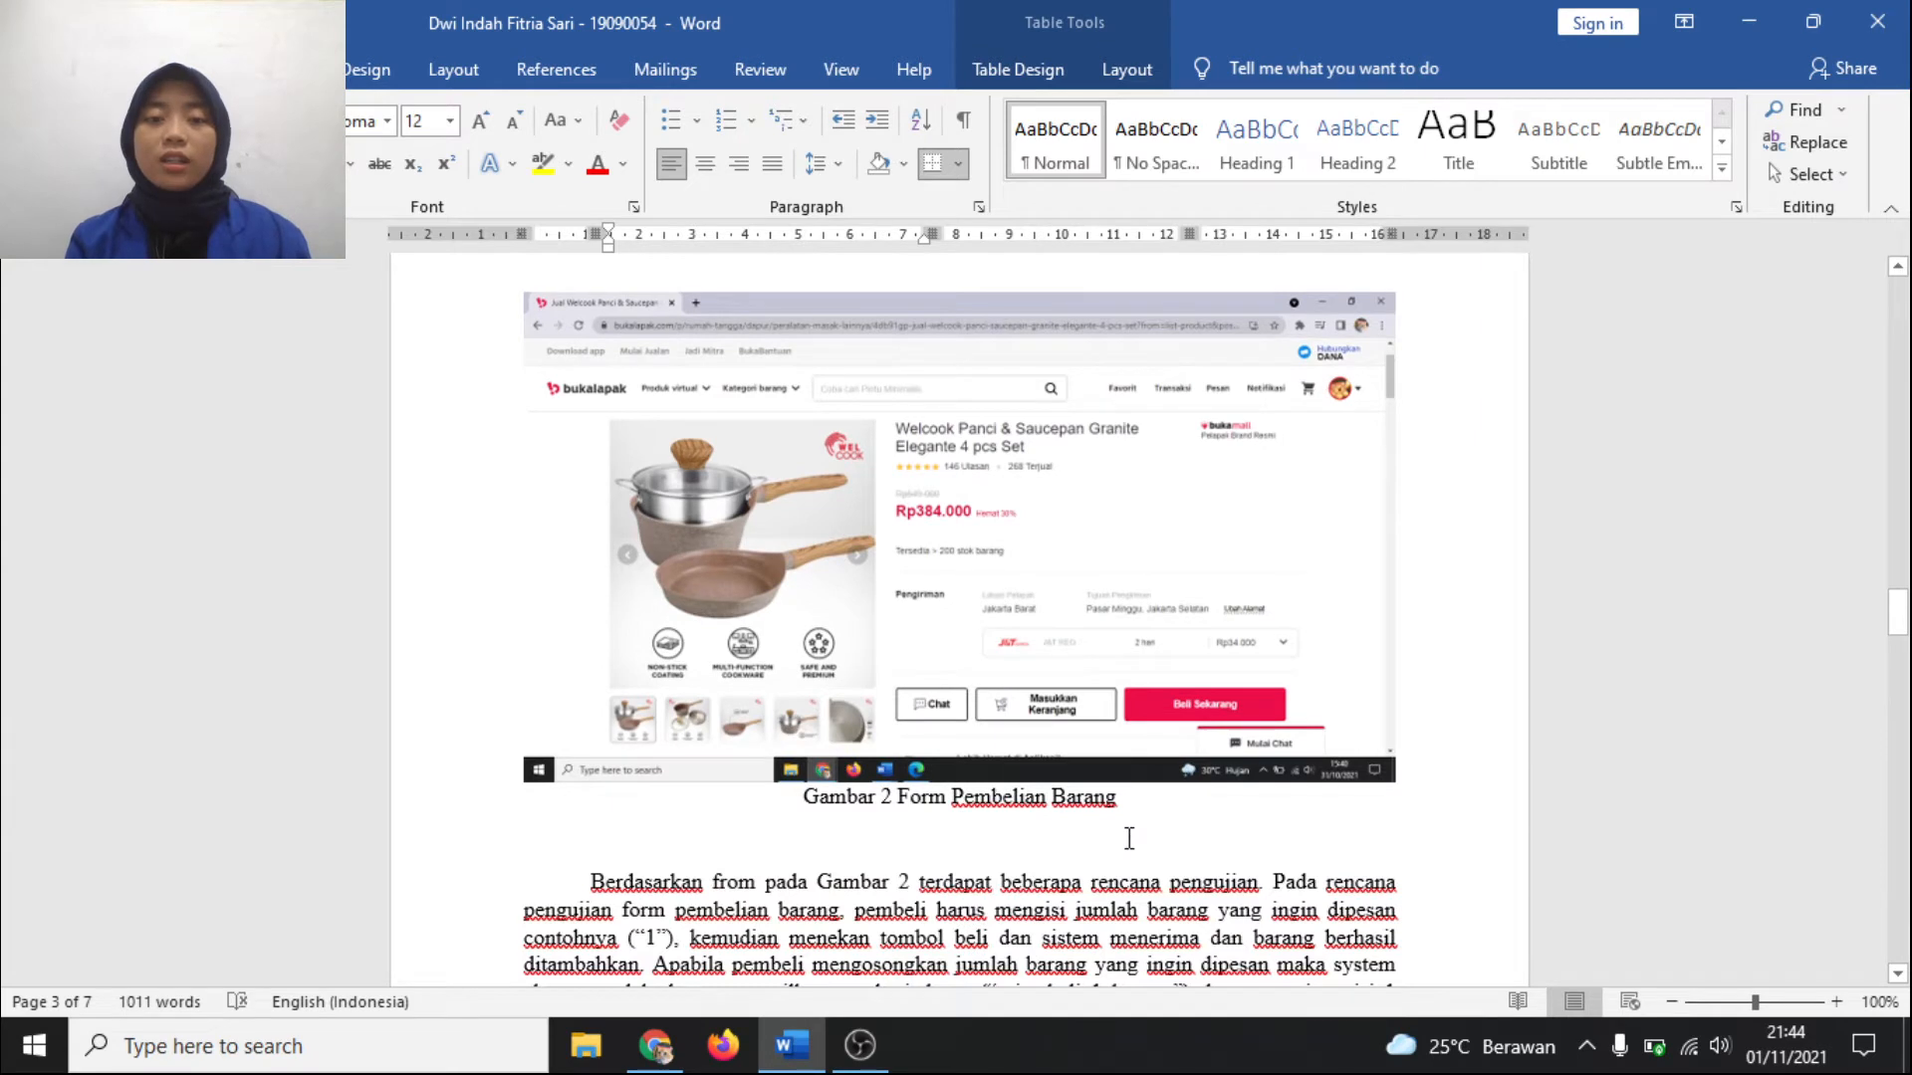
pyautogui.click(1140, 815)
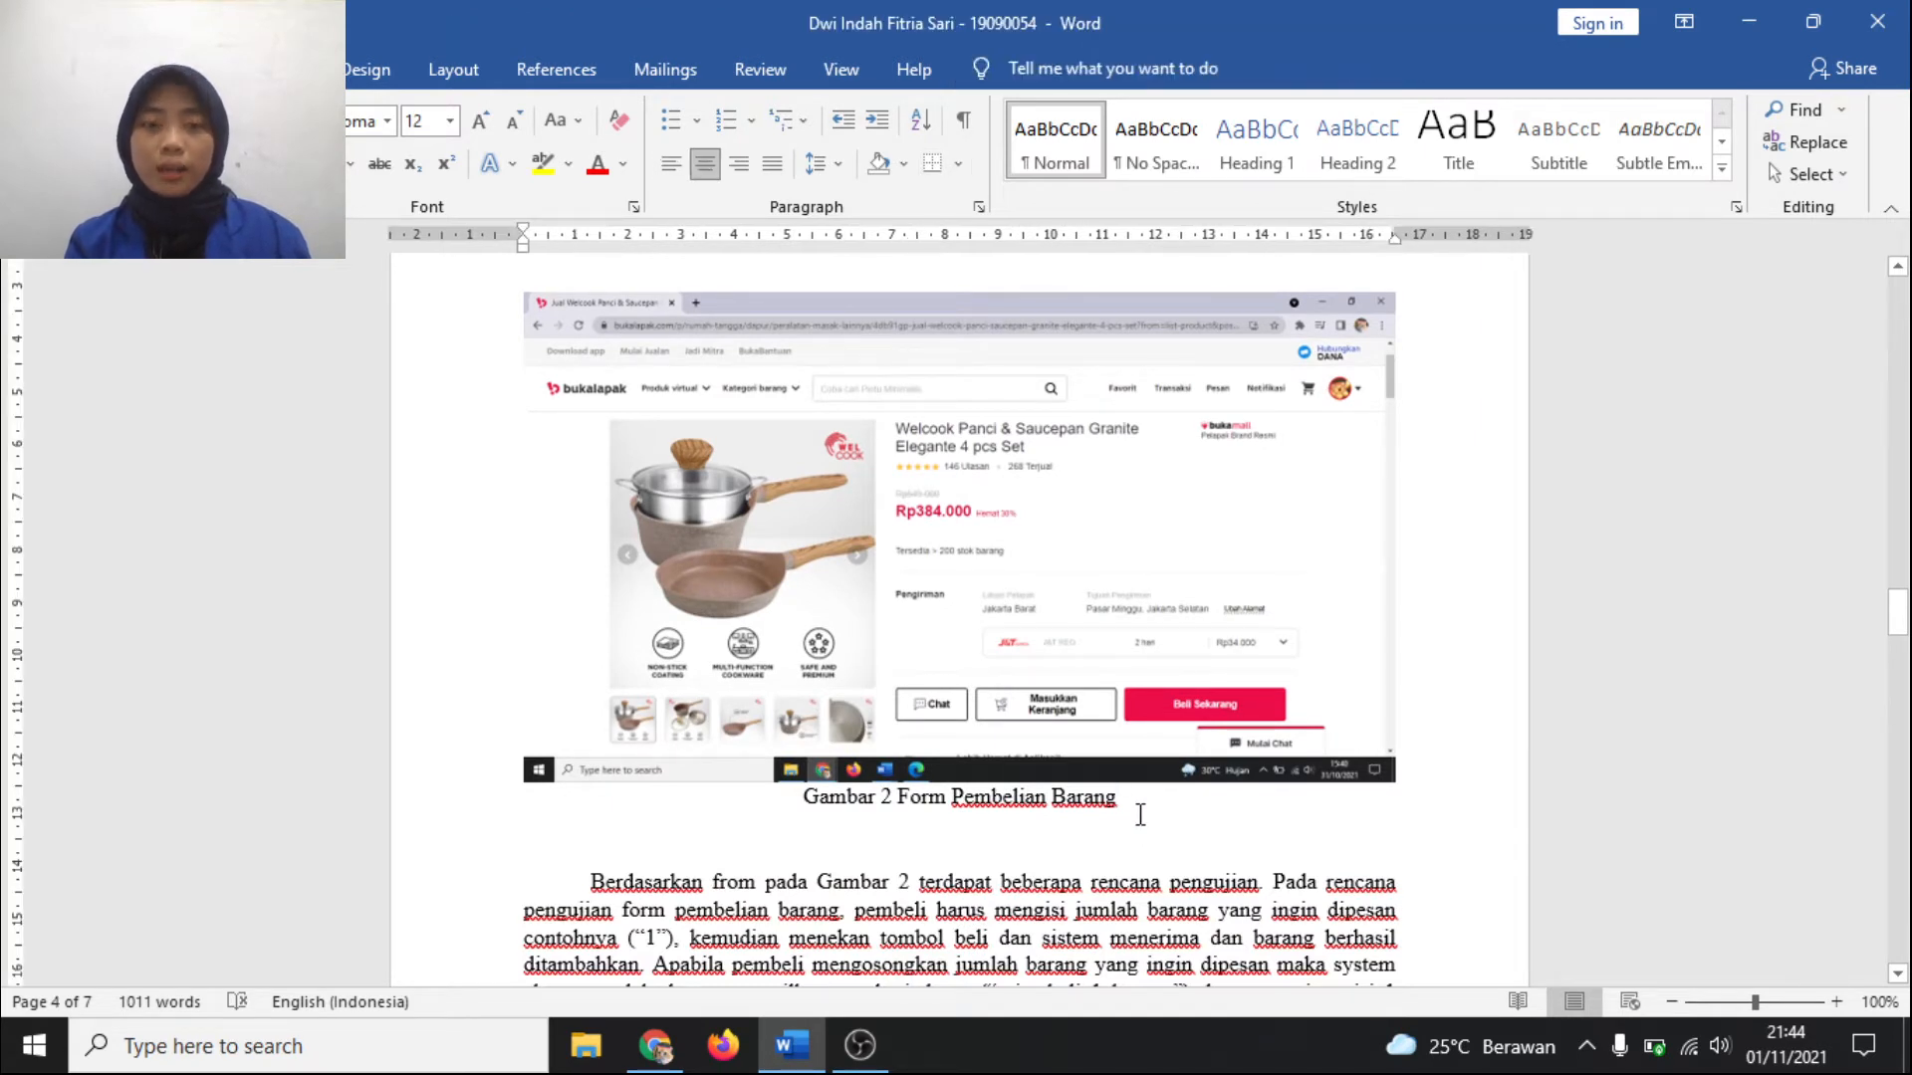
pyautogui.scroll(-1, 1140, 812)
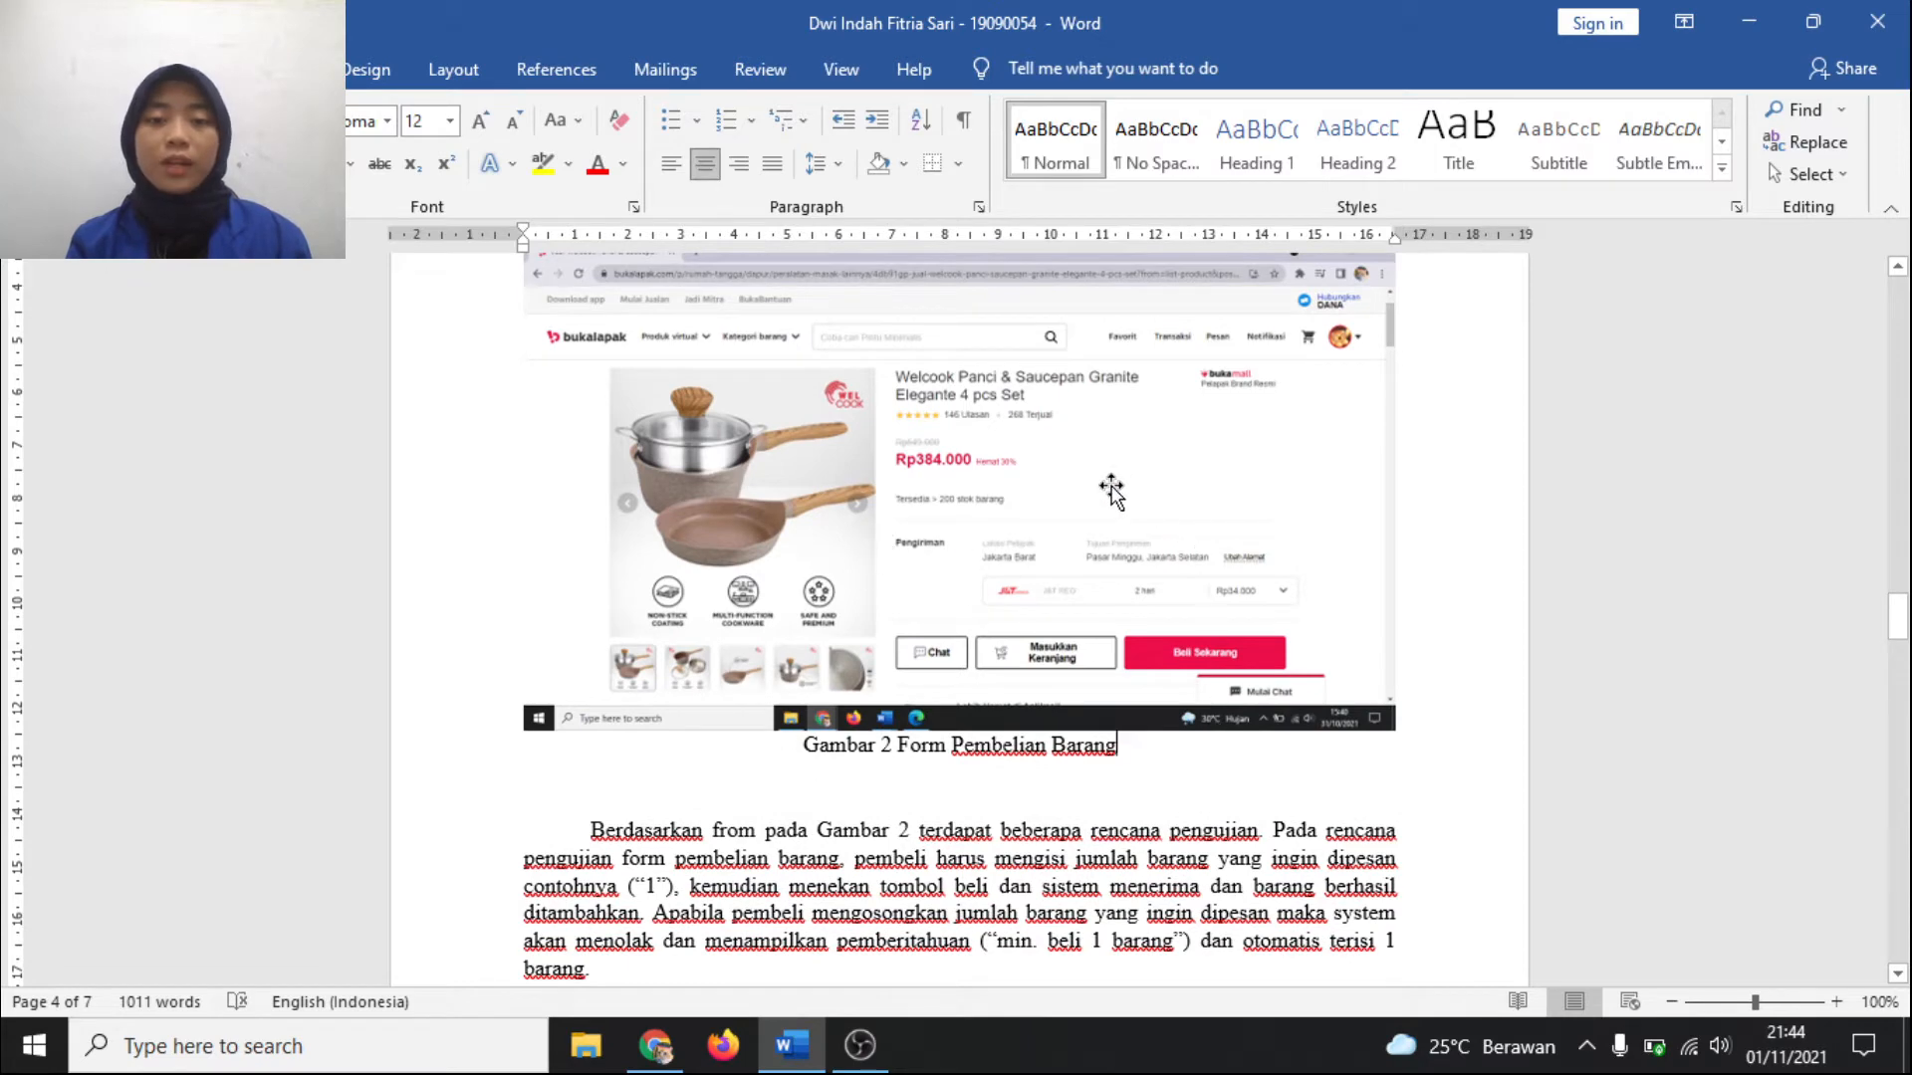
pyautogui.scroll(-15, 1013, 583)
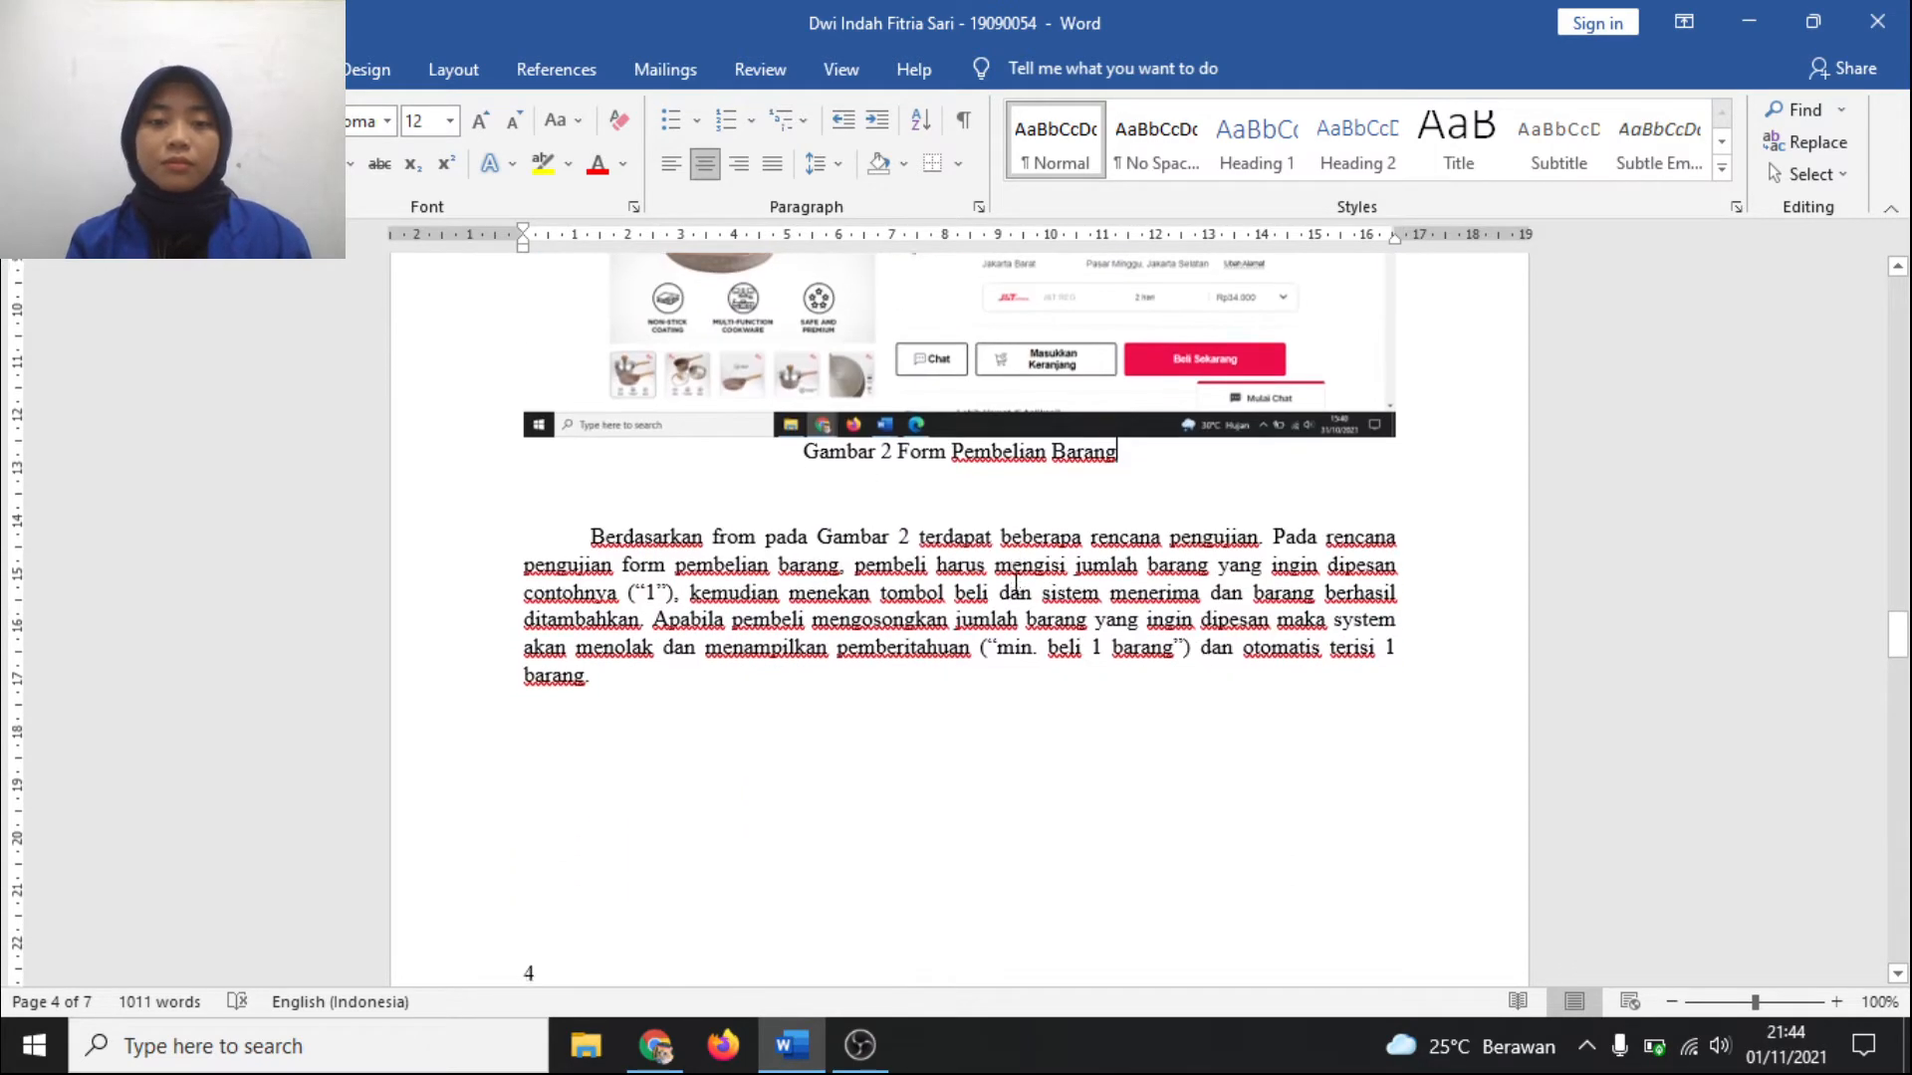
pyautogui.scroll(-7, 1026, 565)
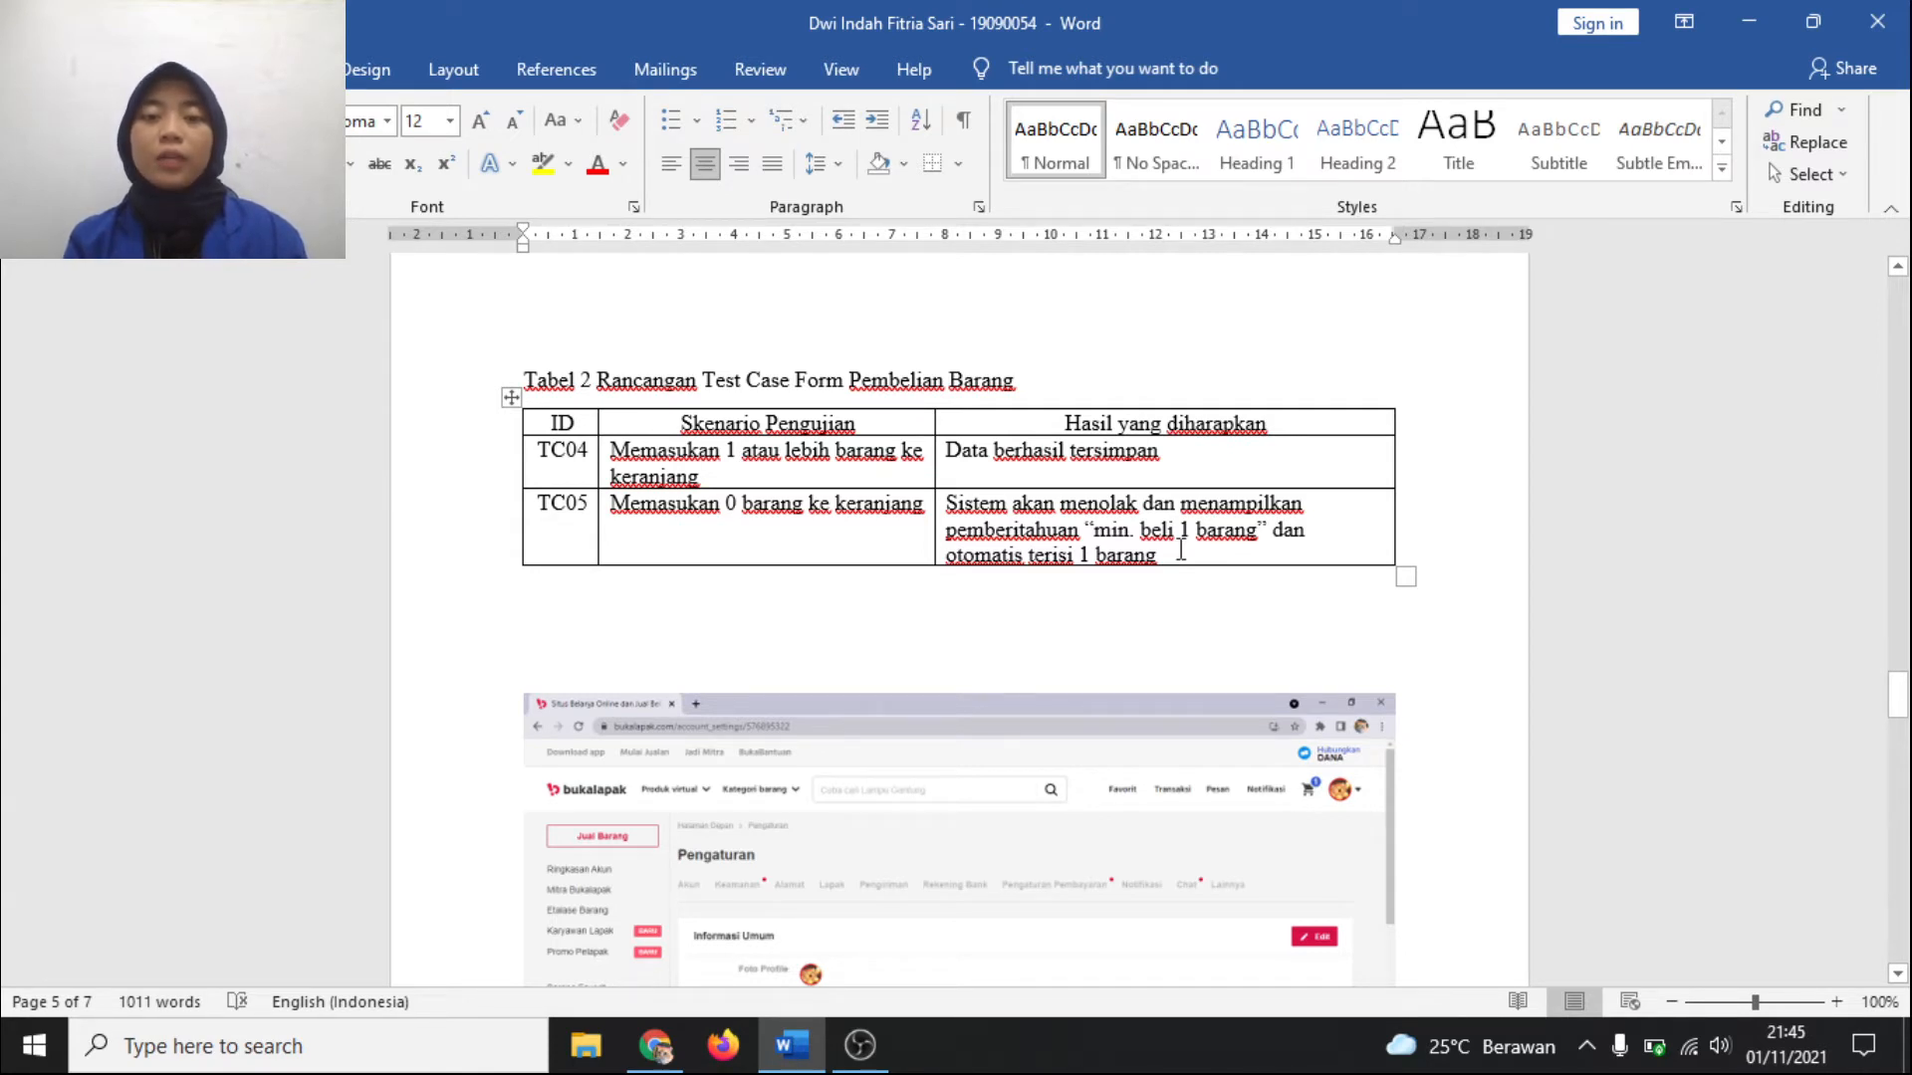
# Step: Examine the Pengaturan account screenshot and test case TC06 in Tabel 3 Rancangan Test Case Form Biodata
pyautogui.scroll(-3, 1180, 551)
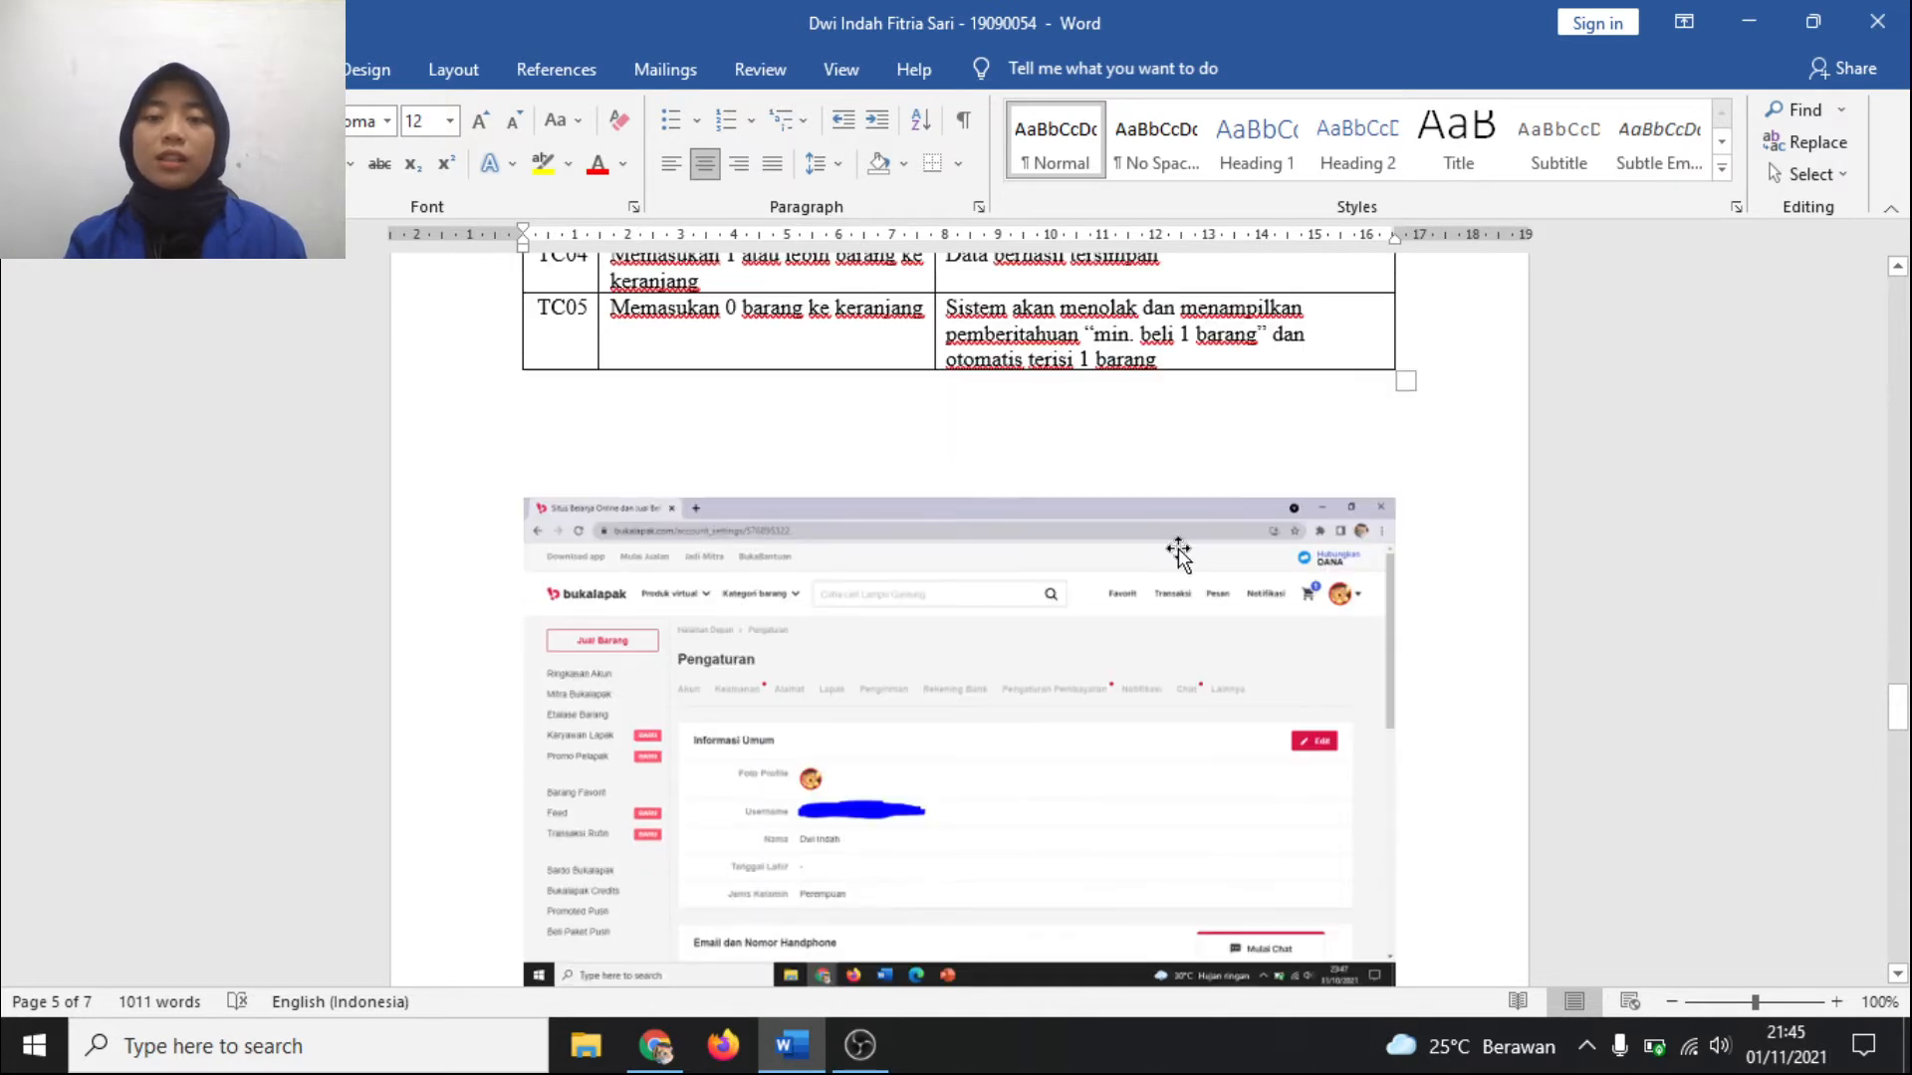
pyautogui.scroll(-3, 1178, 551)
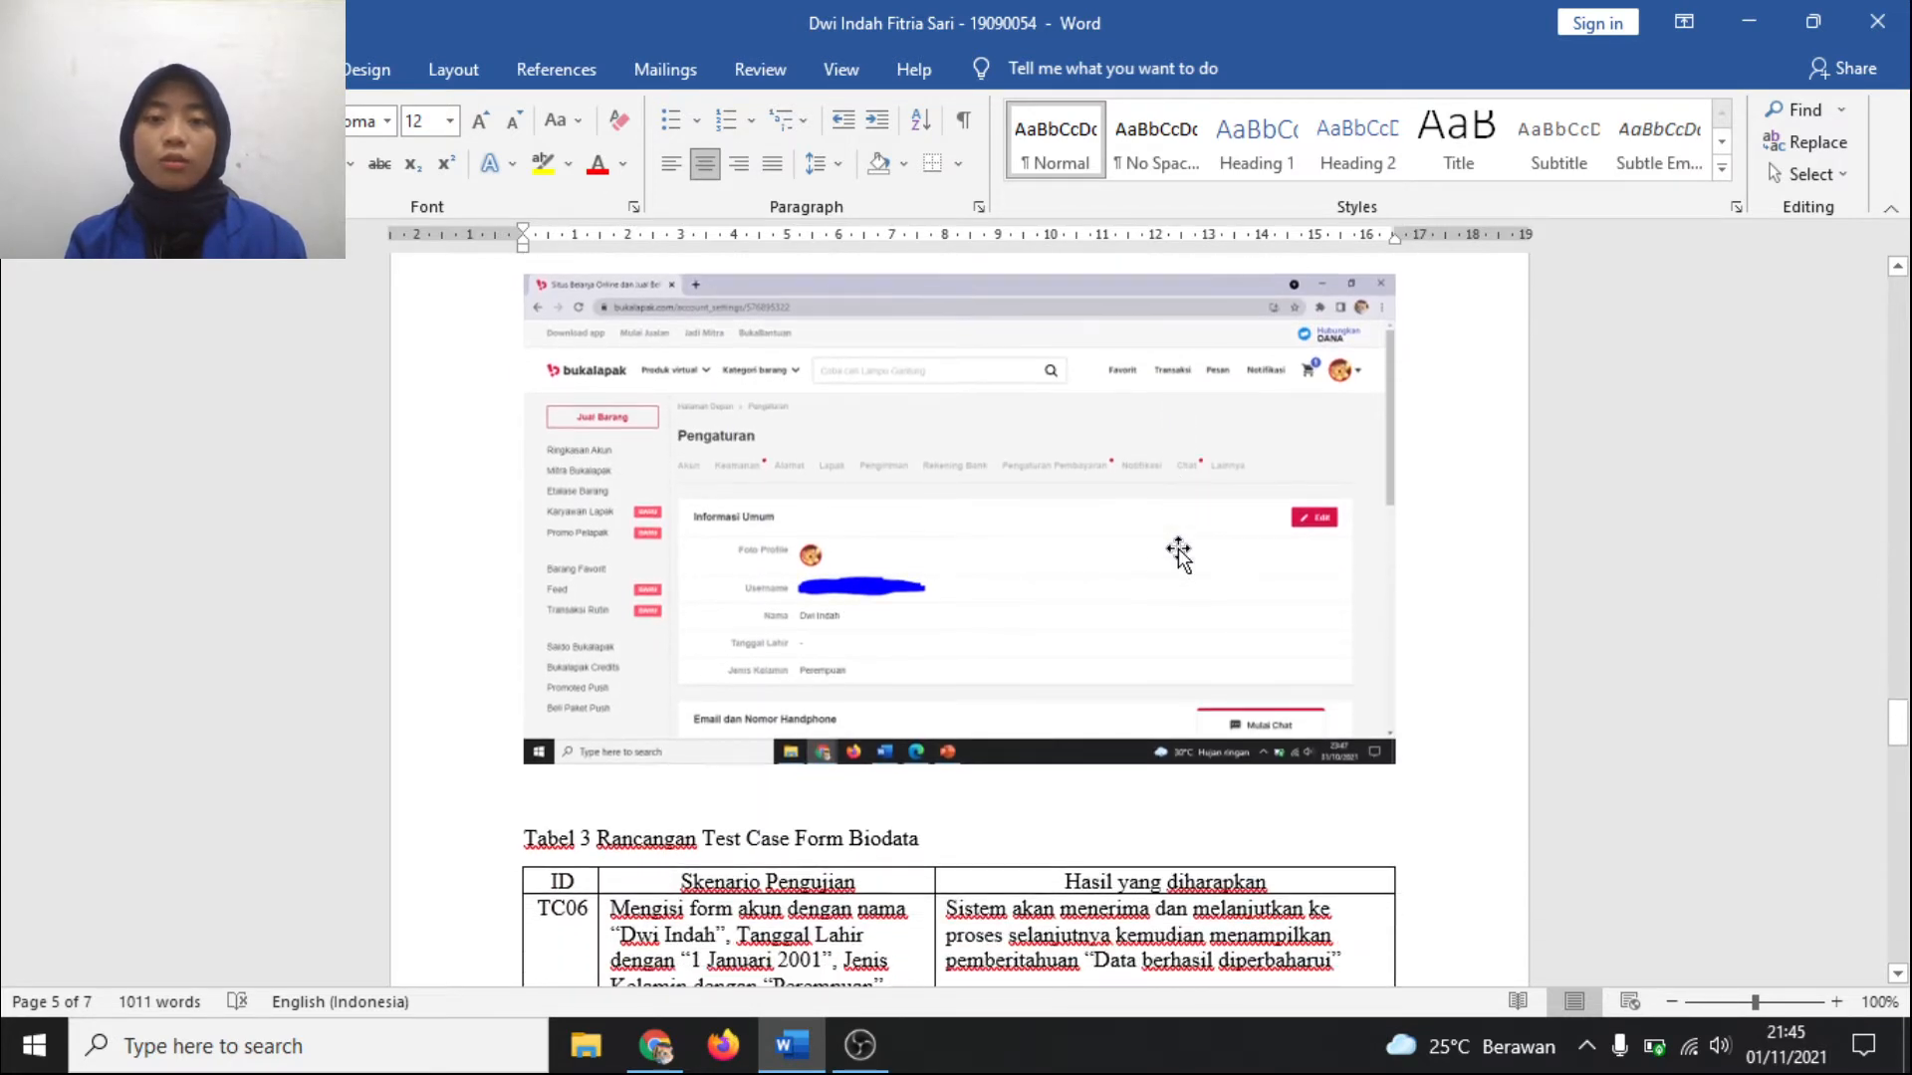
pyautogui.scroll(1, 1178, 550)
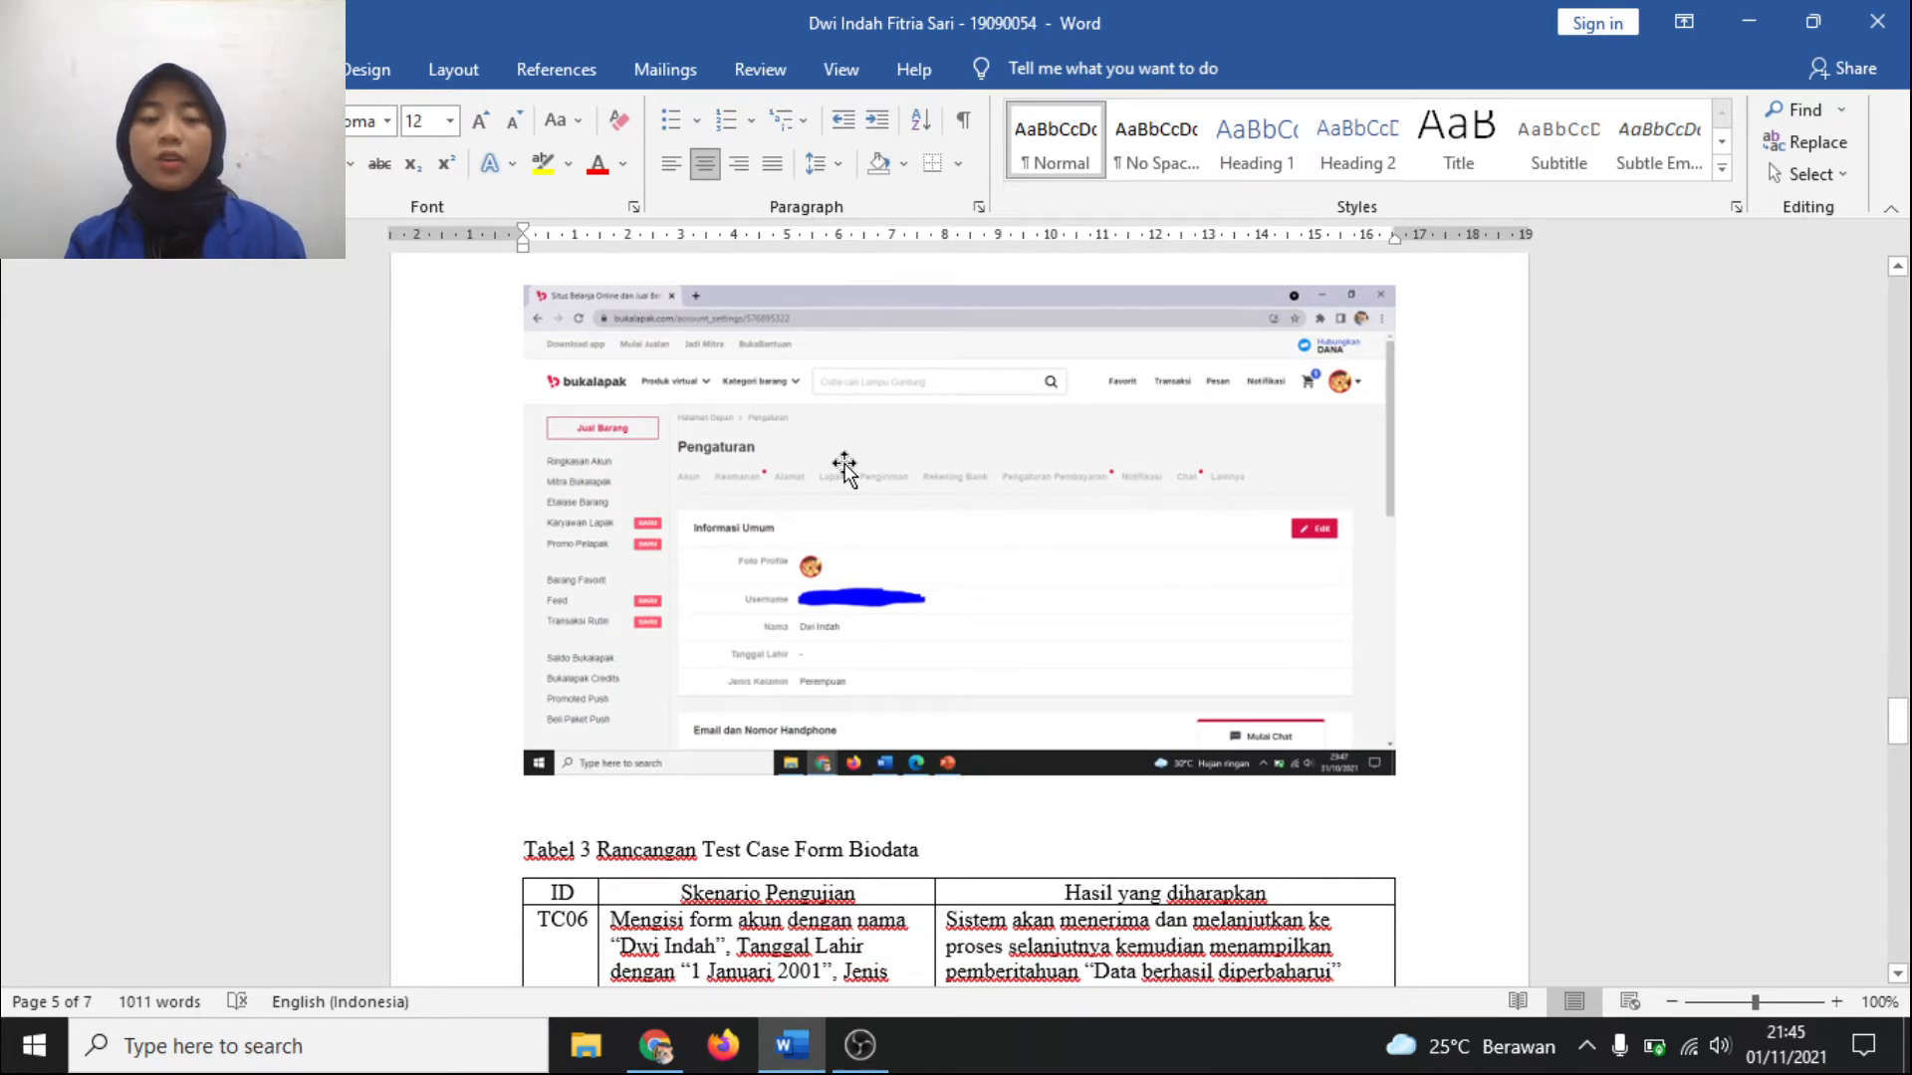
pyautogui.scroll(-1, 844, 466)
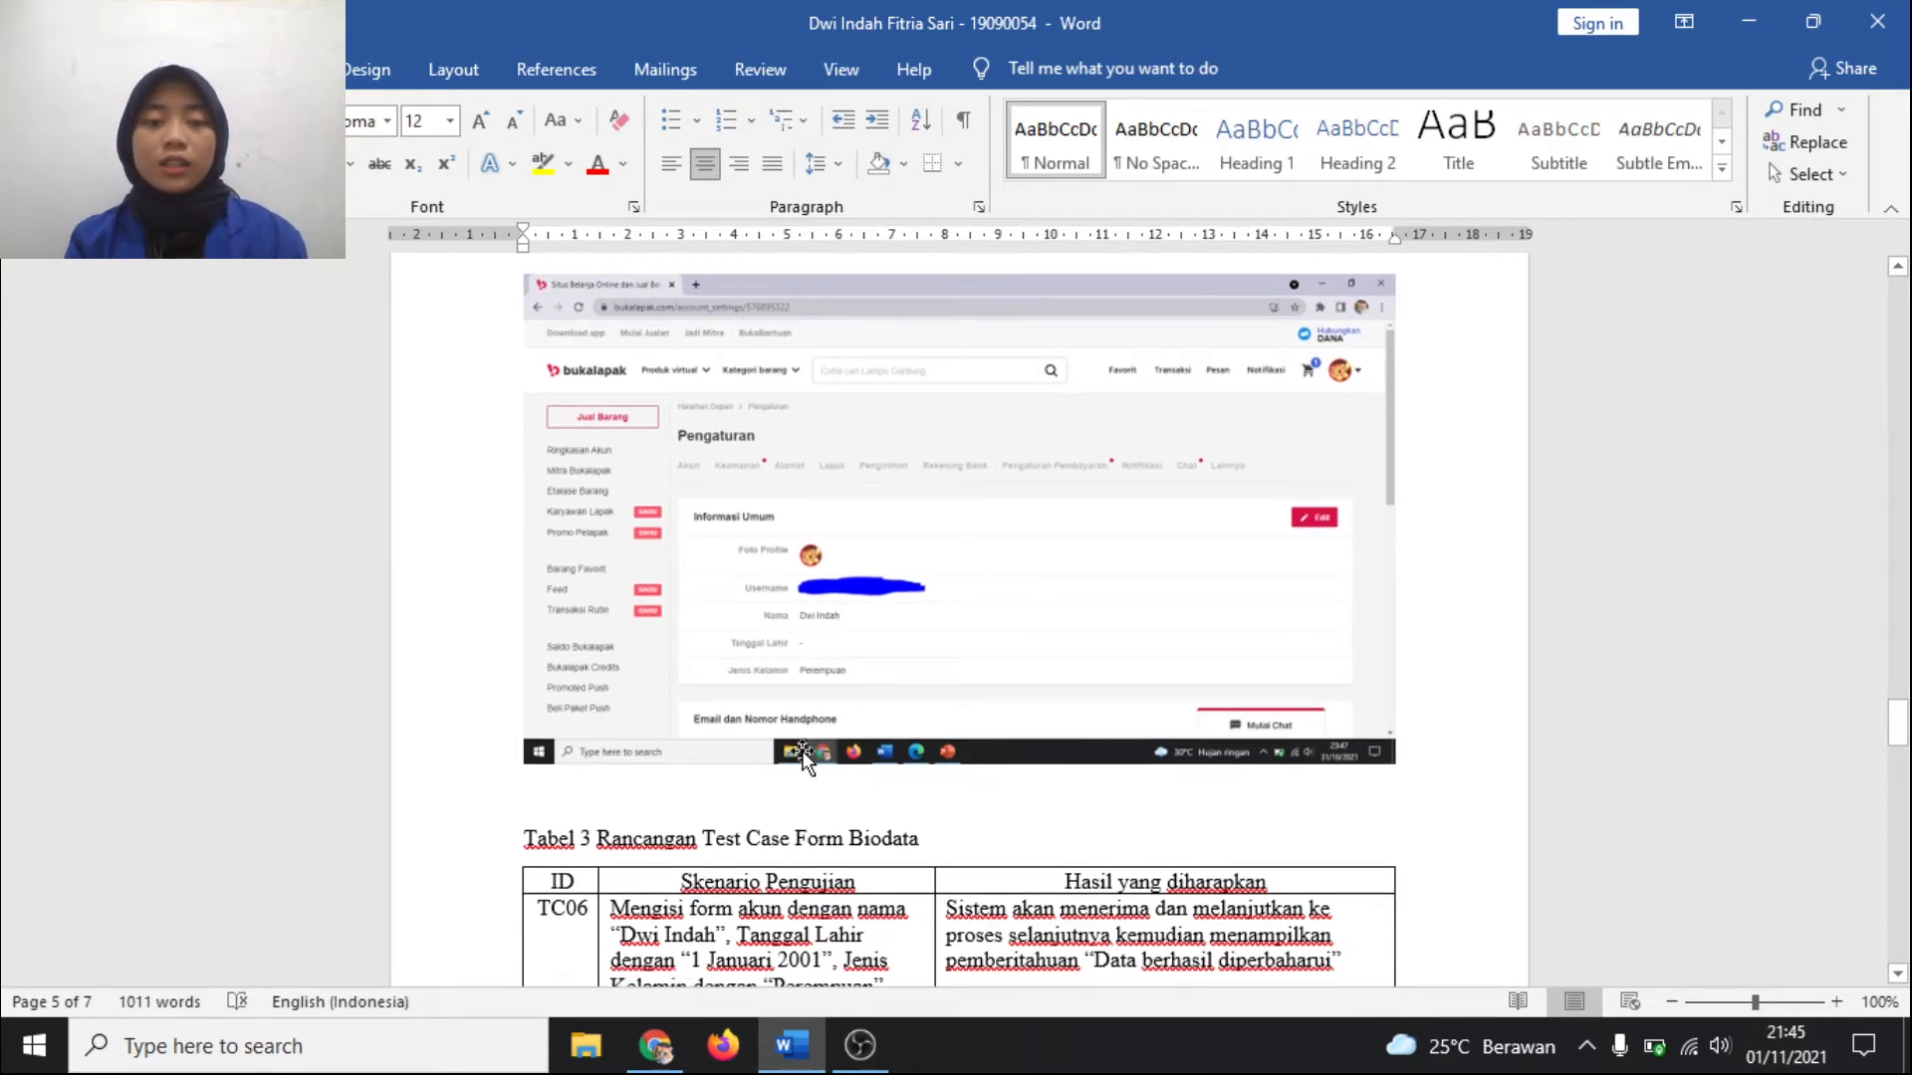
pyautogui.scroll(-6, 804, 757)
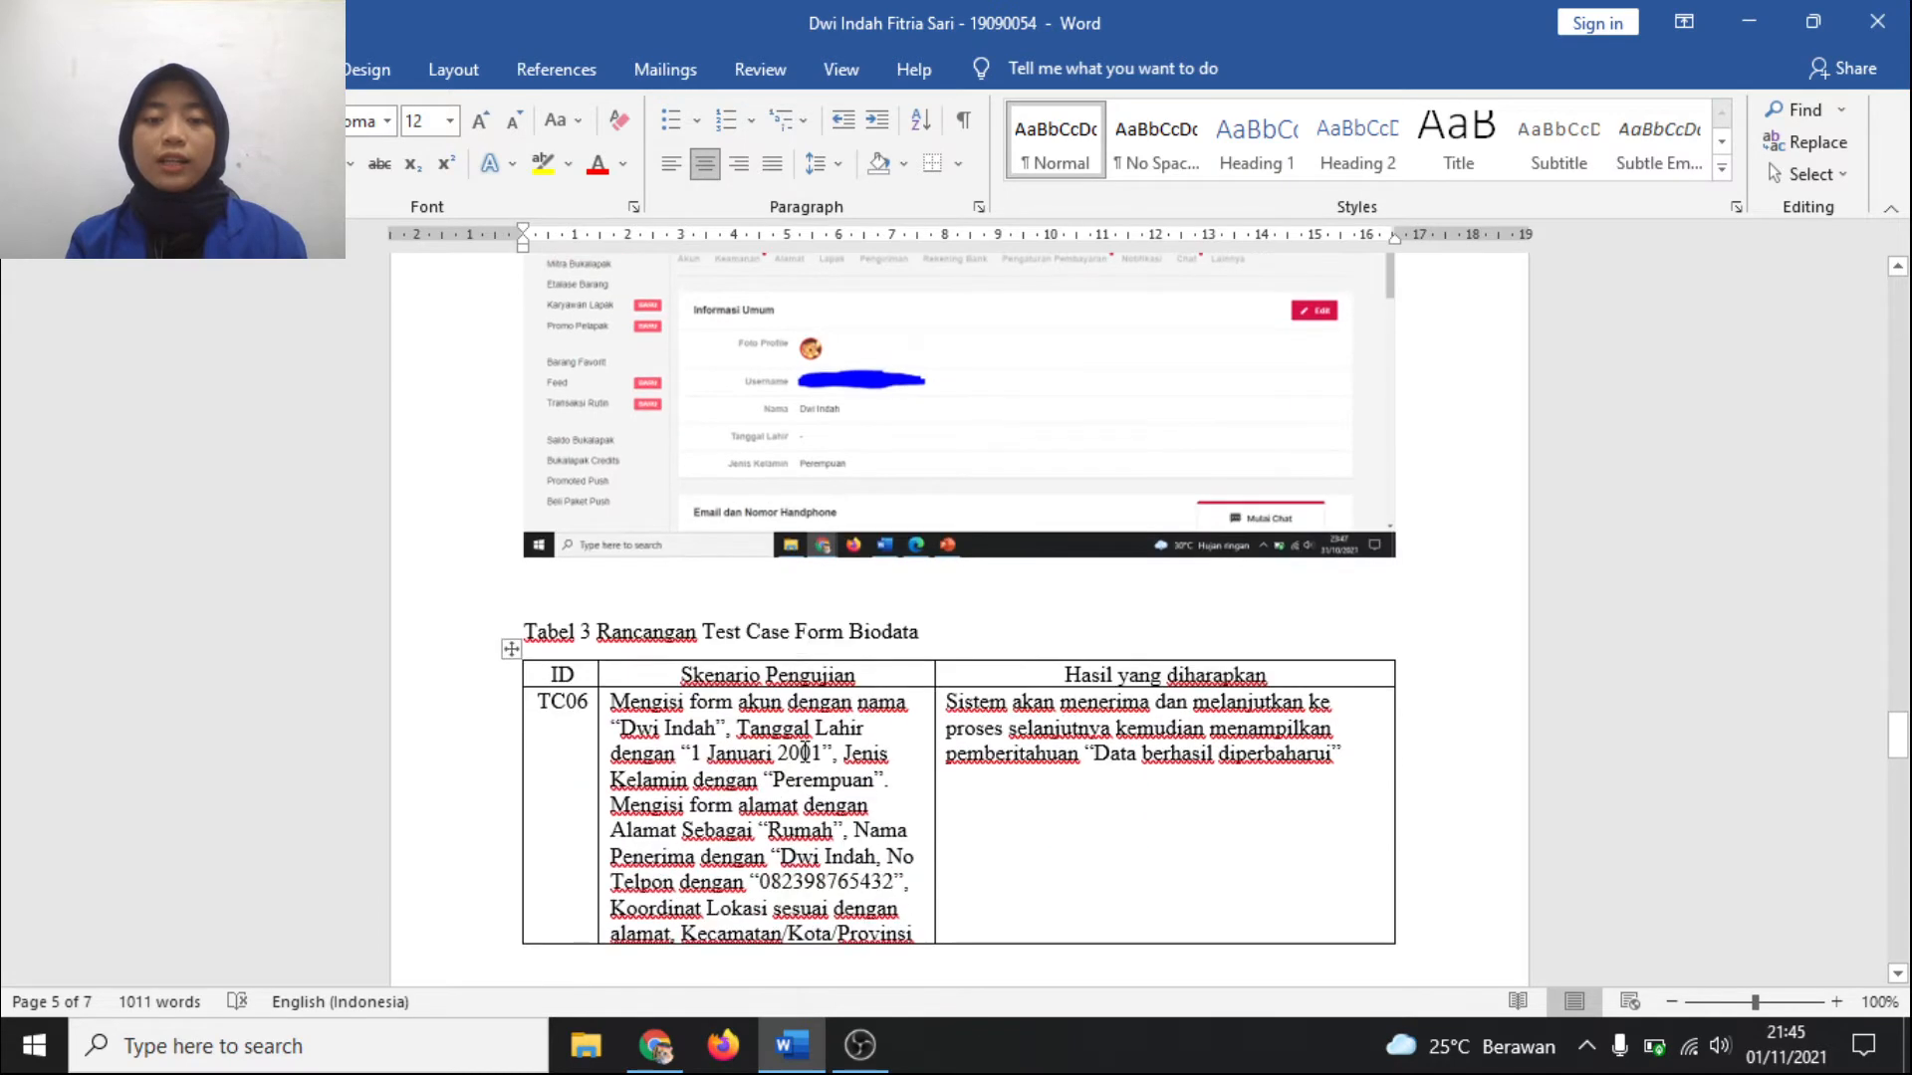
pyautogui.scroll(-4, 805, 754)
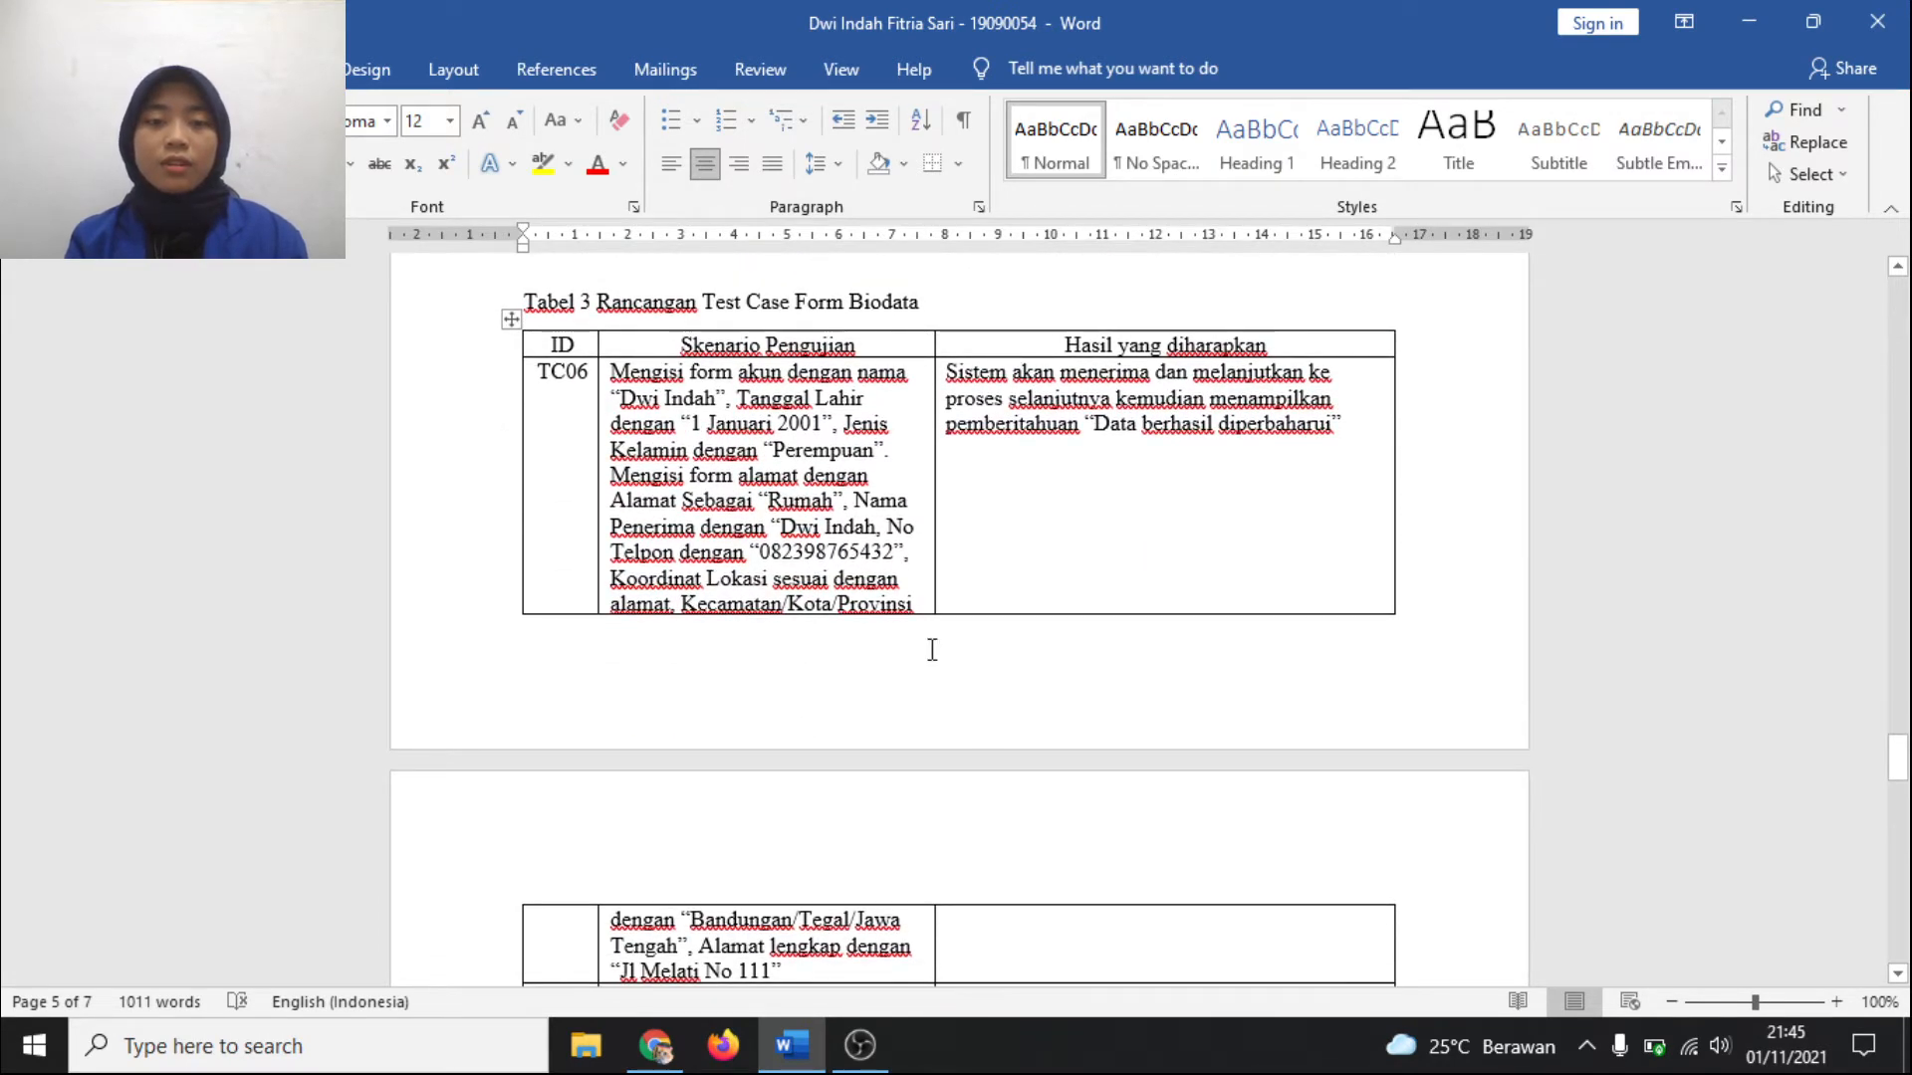
pyautogui.scroll(-4, 932, 650)
pyautogui.scroll(4, 932, 650)
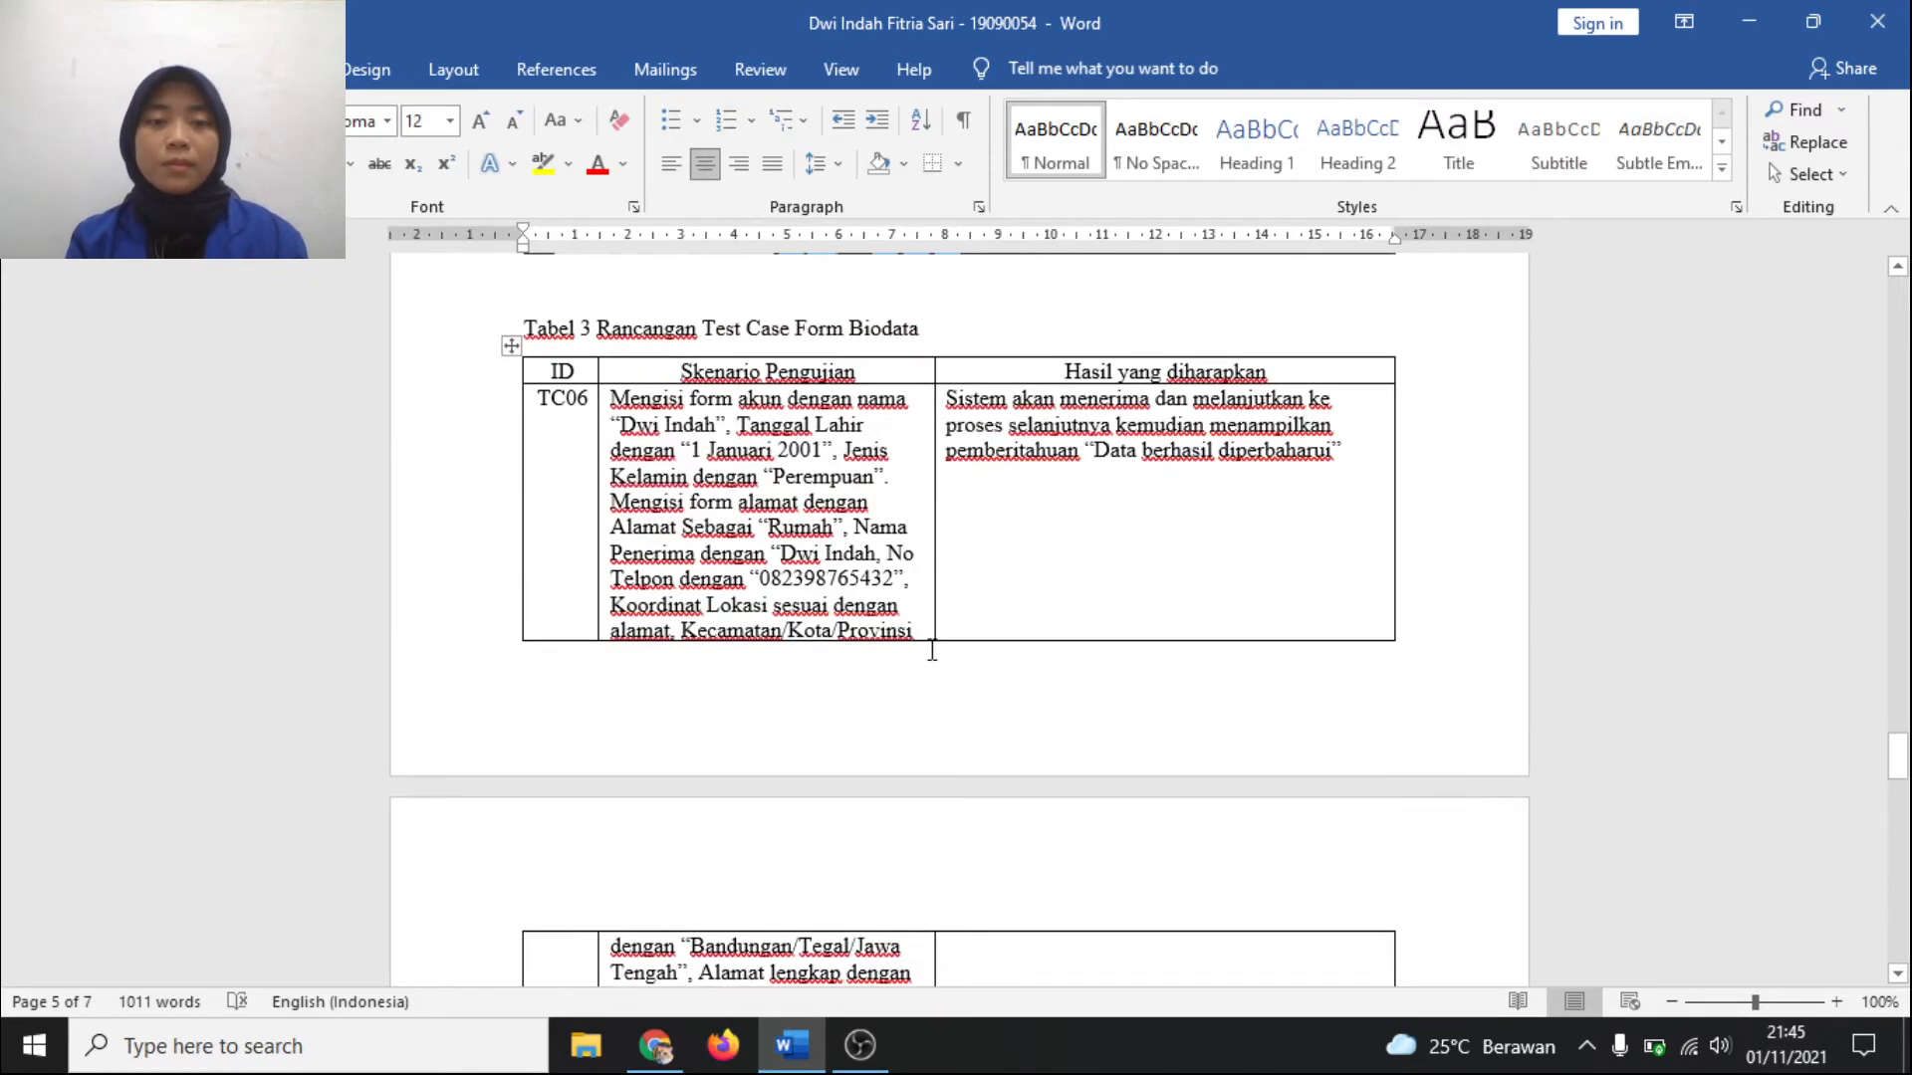
pyautogui.scroll(-1, 932, 649)
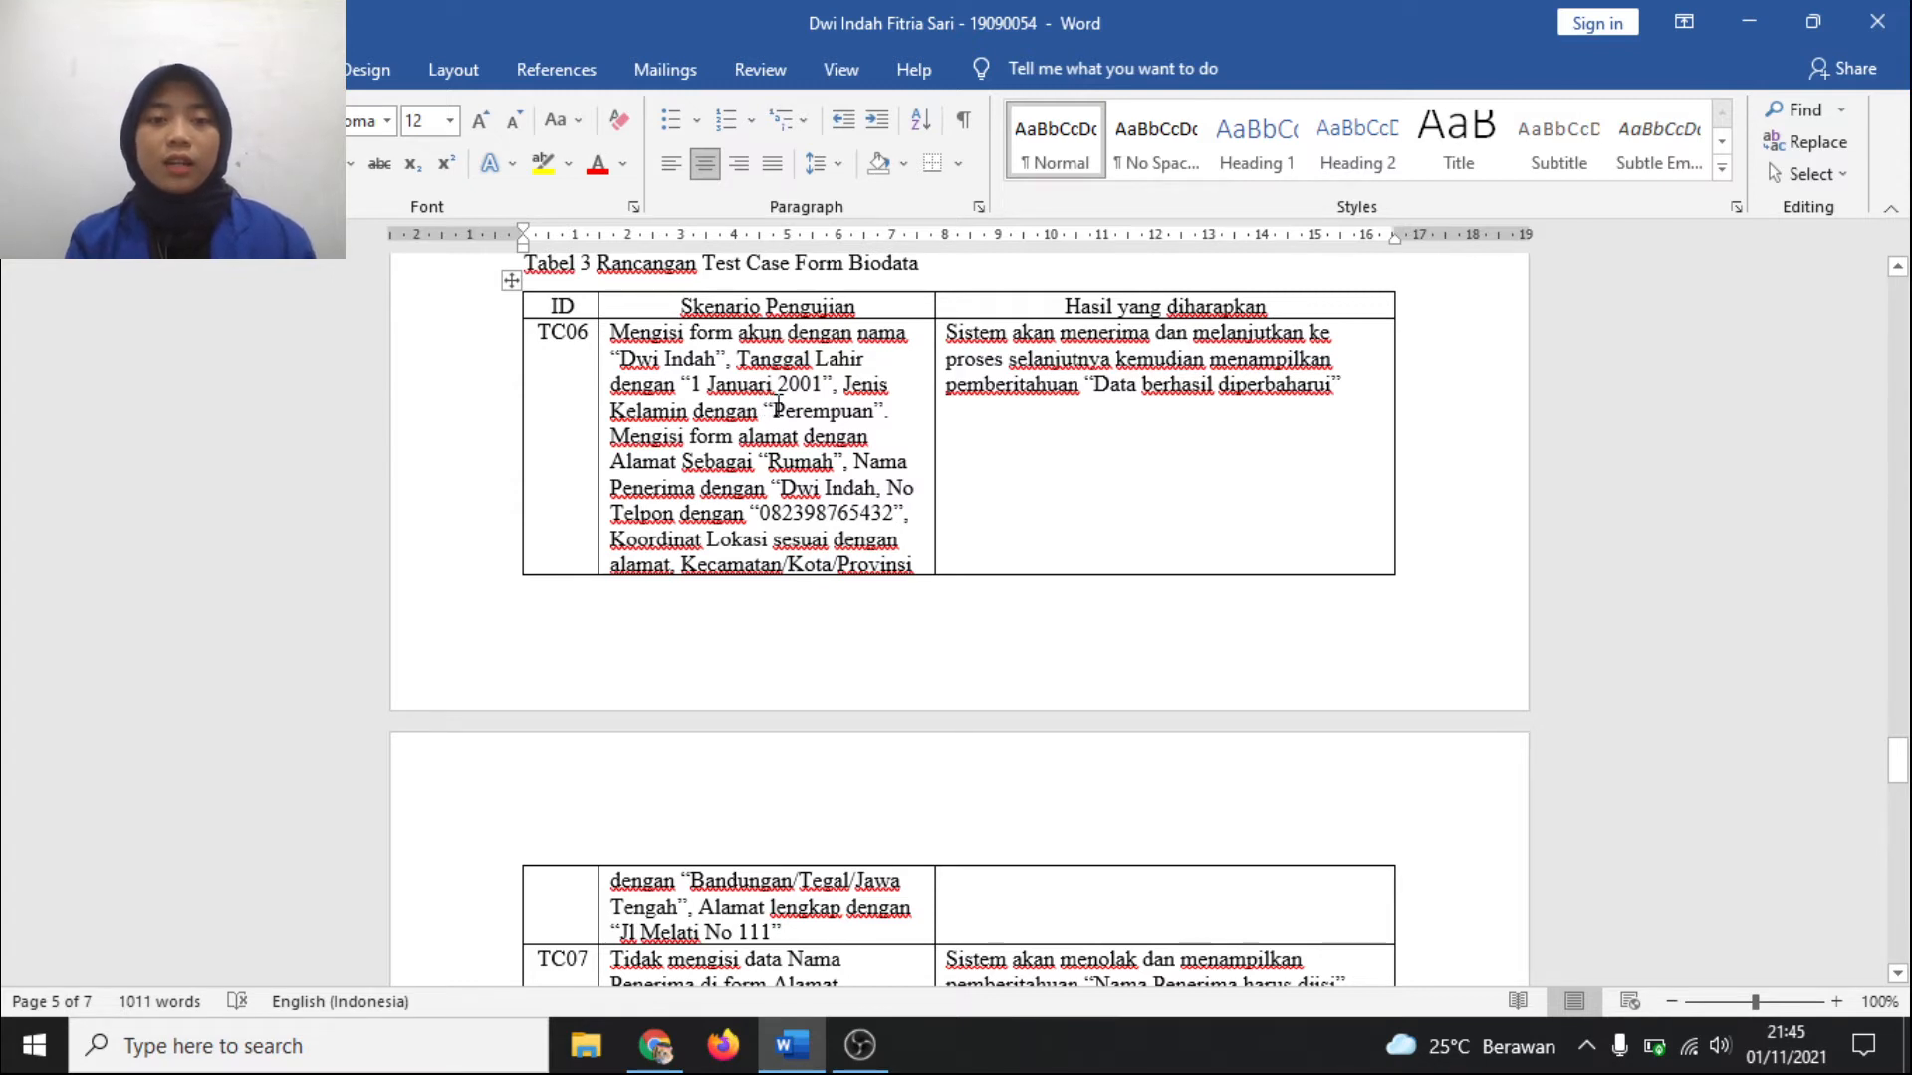
# Step: Select the TC06 scenario text from the gender entry into the address on the following page, and then its whole expected result
pyautogui.moveTo(775, 410); pyautogui.dragTo(880, 565)
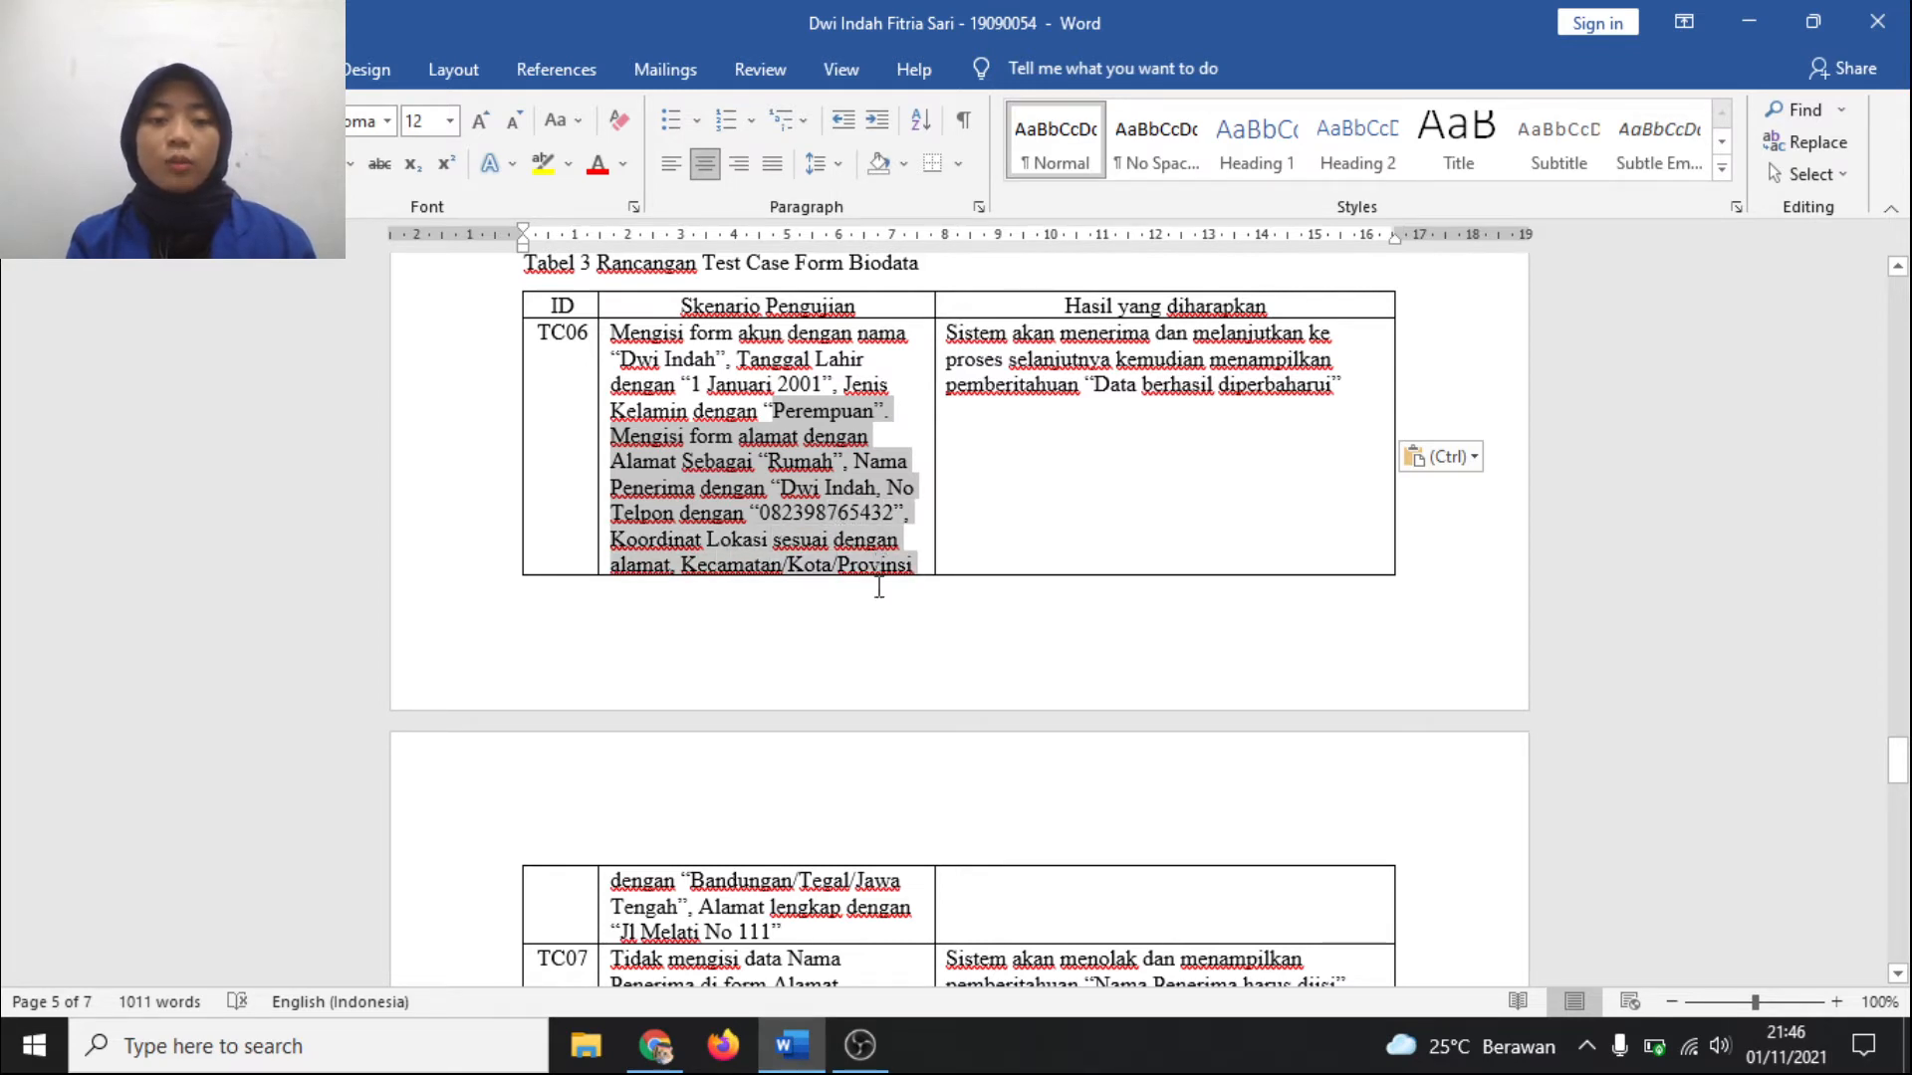
pyautogui.moveTo(862, 695); pyautogui.dragTo(839, 924)
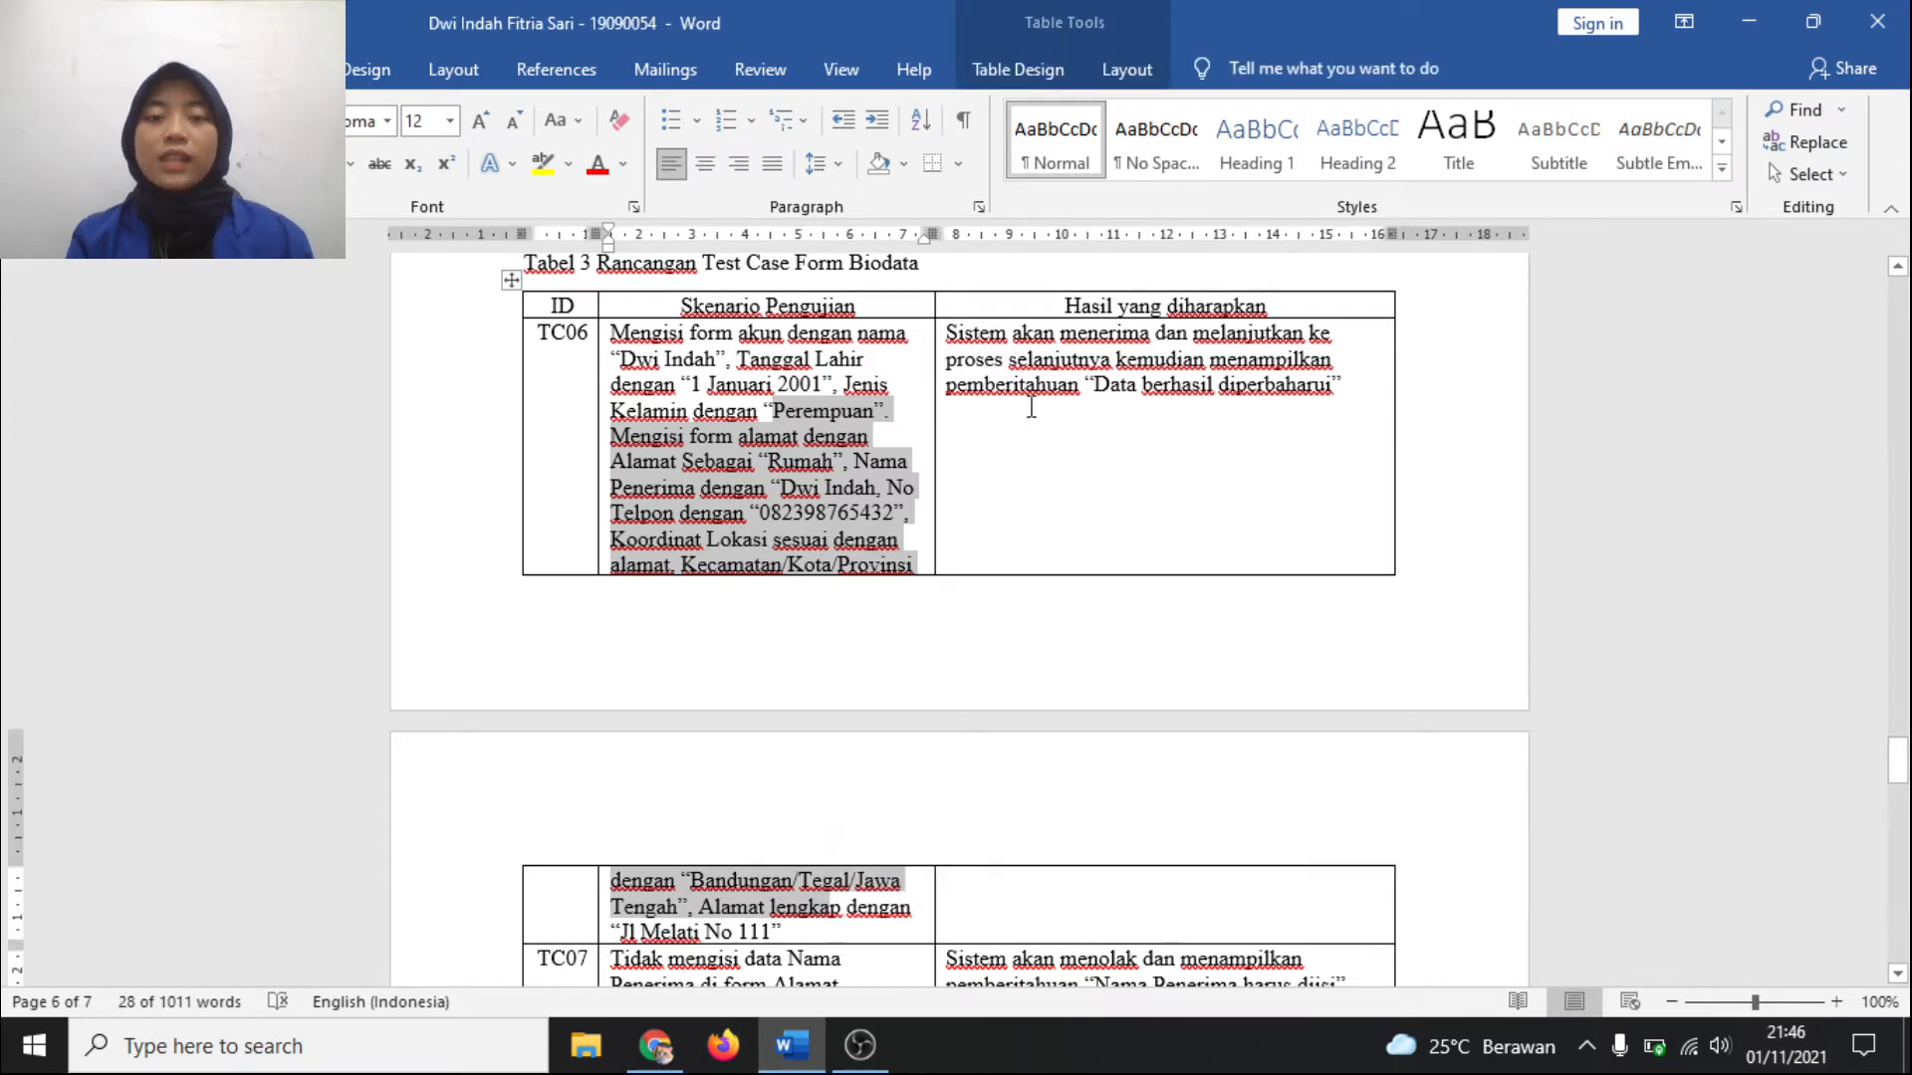
pyautogui.click(1030, 407)
pyautogui.moveTo(951, 333); pyautogui.dragTo(1342, 399)
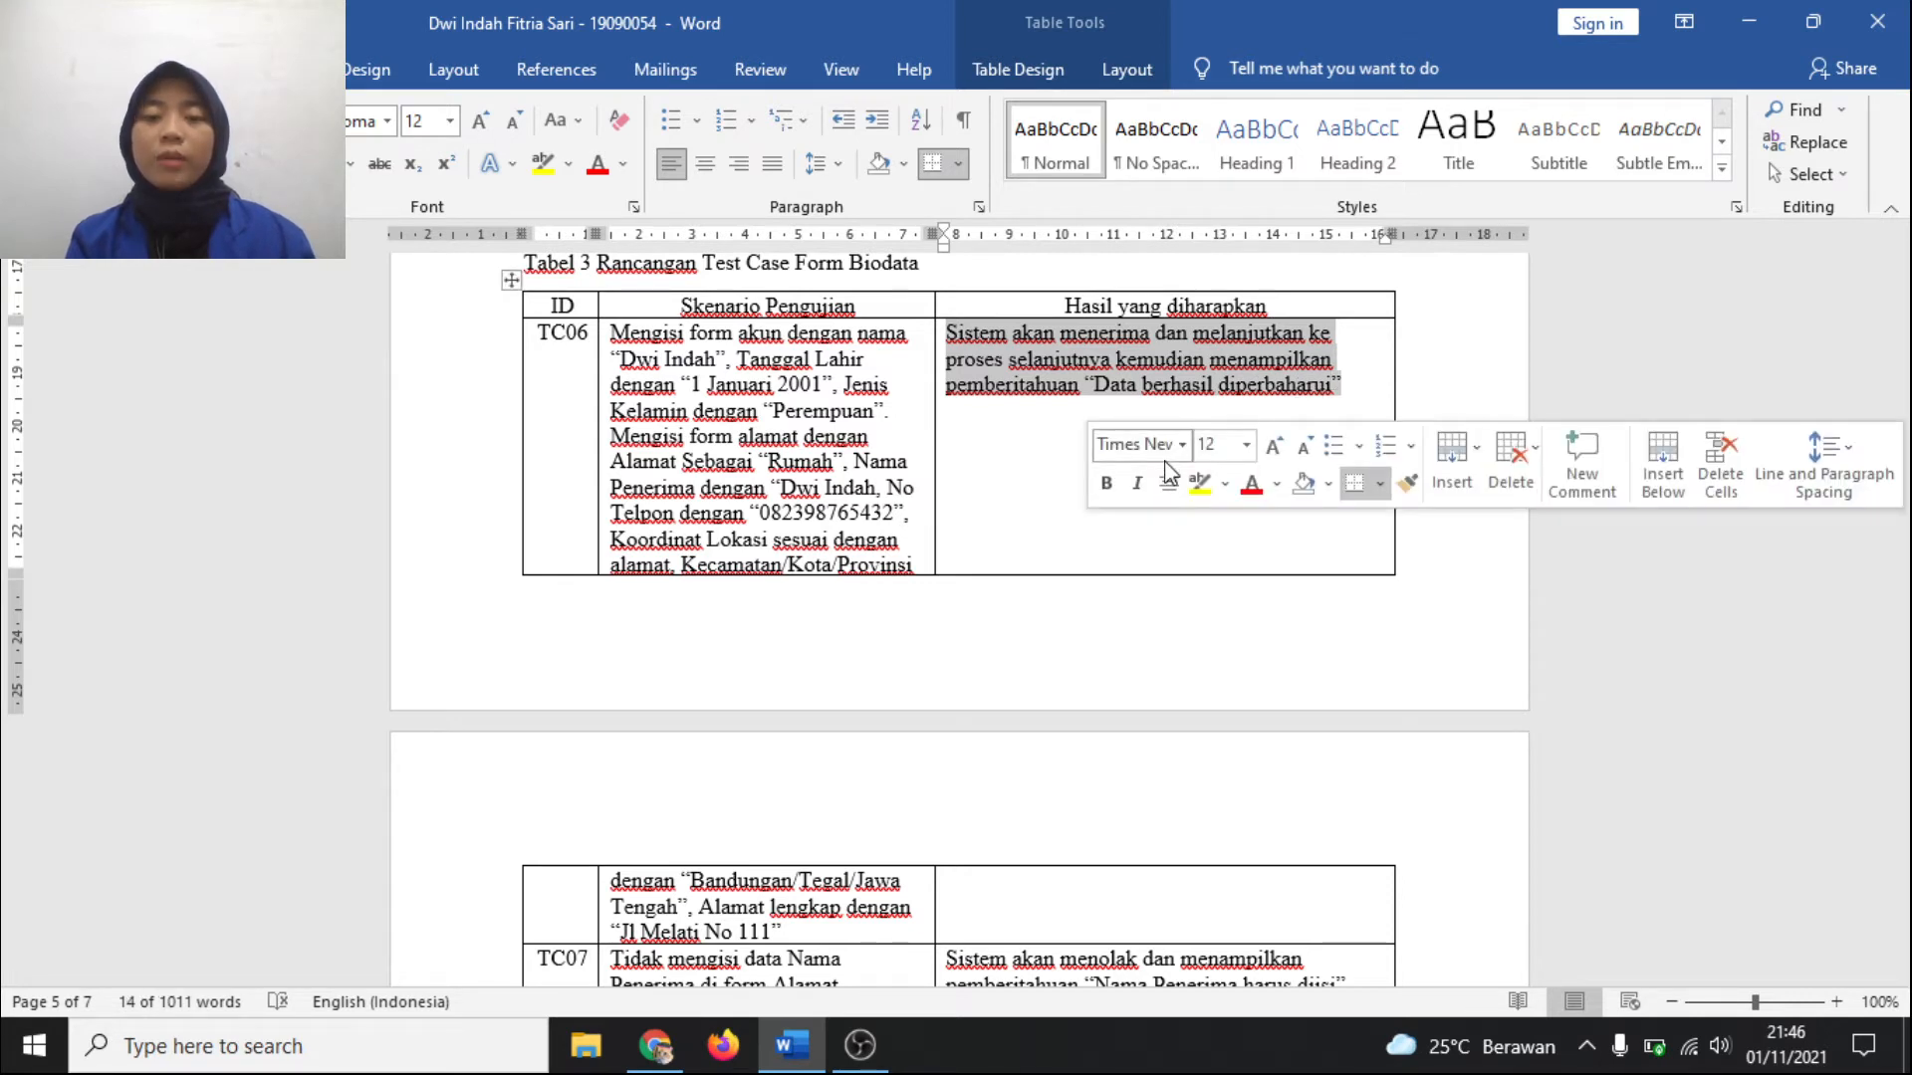
# Step: Select the whole TC07 row at the end of Tabel 3, and then clear the selection at the Hasil dan Pembahasan heading
pyautogui.click(1064, 464)
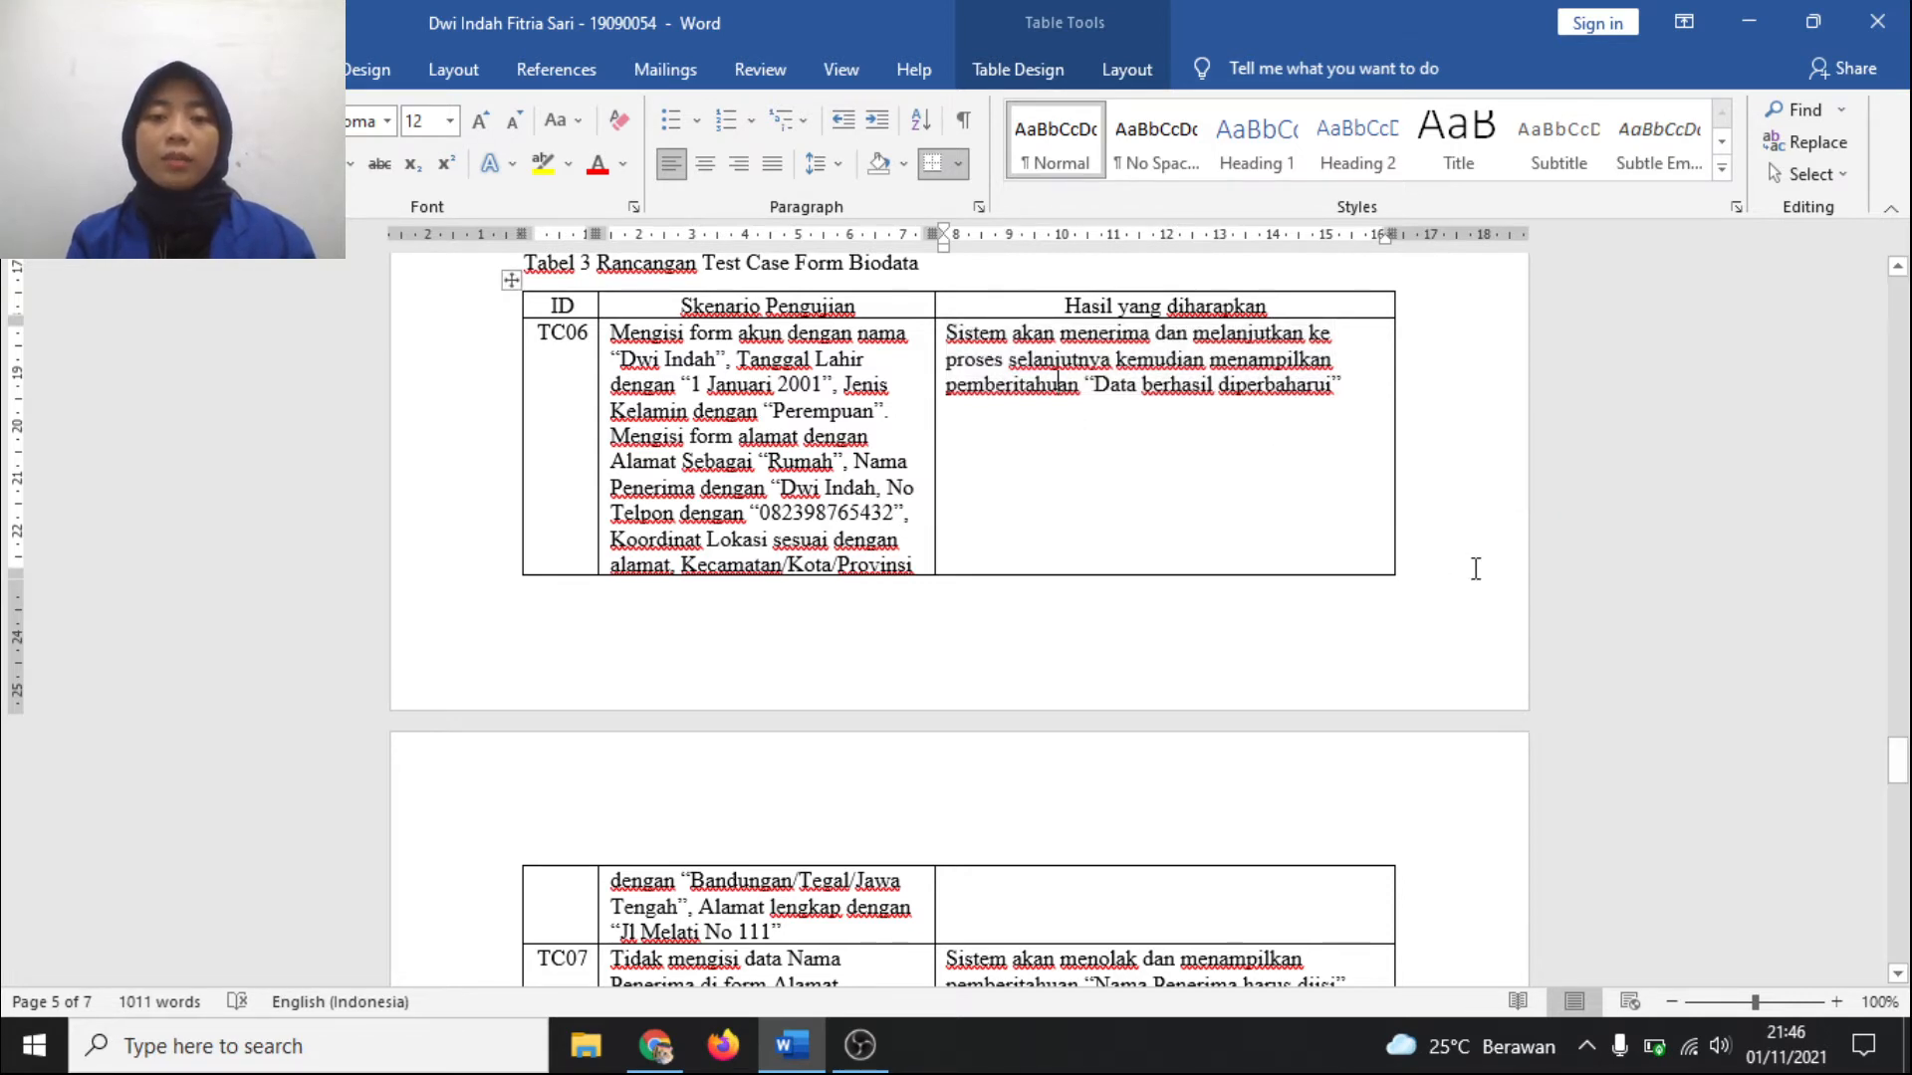
pyautogui.moveTo(1900, 752); pyautogui.dragTo(1900, 761)
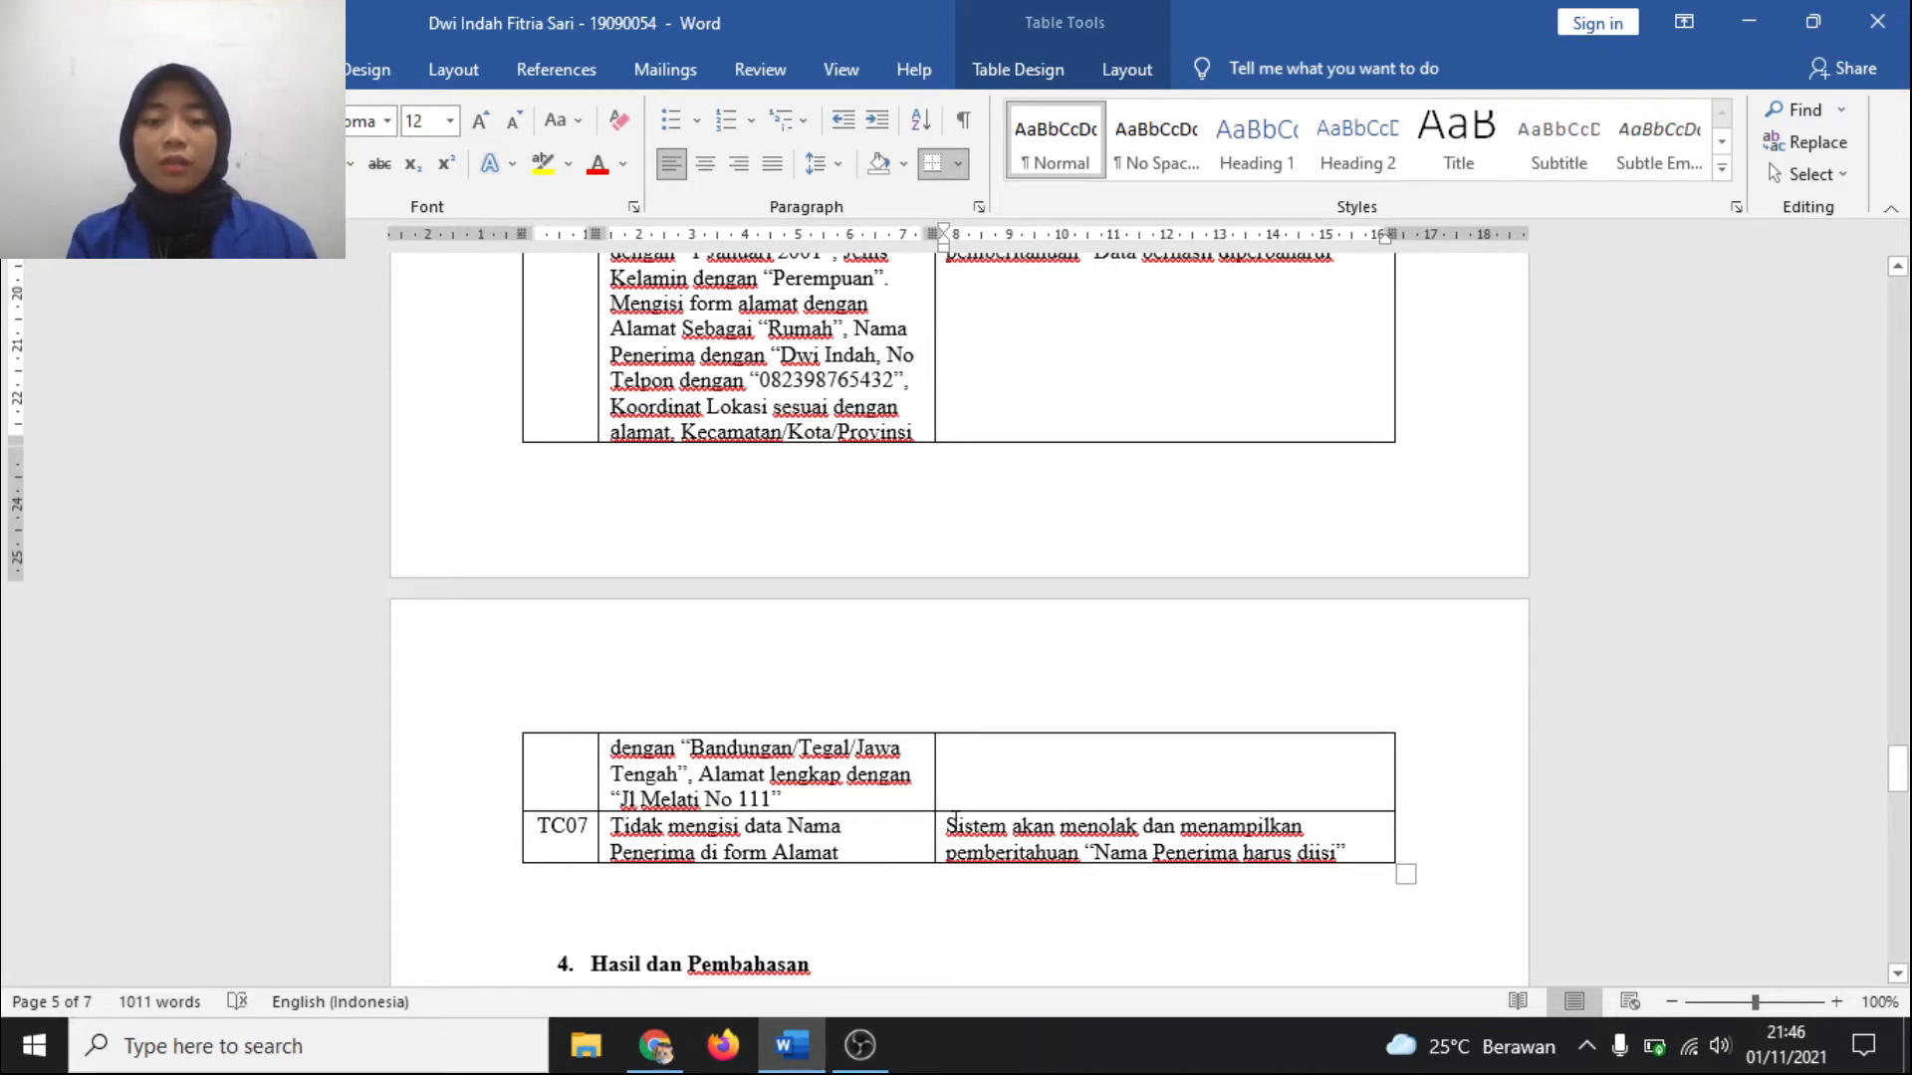
pyautogui.moveTo(949, 826); pyautogui.dragTo(1326, 868)
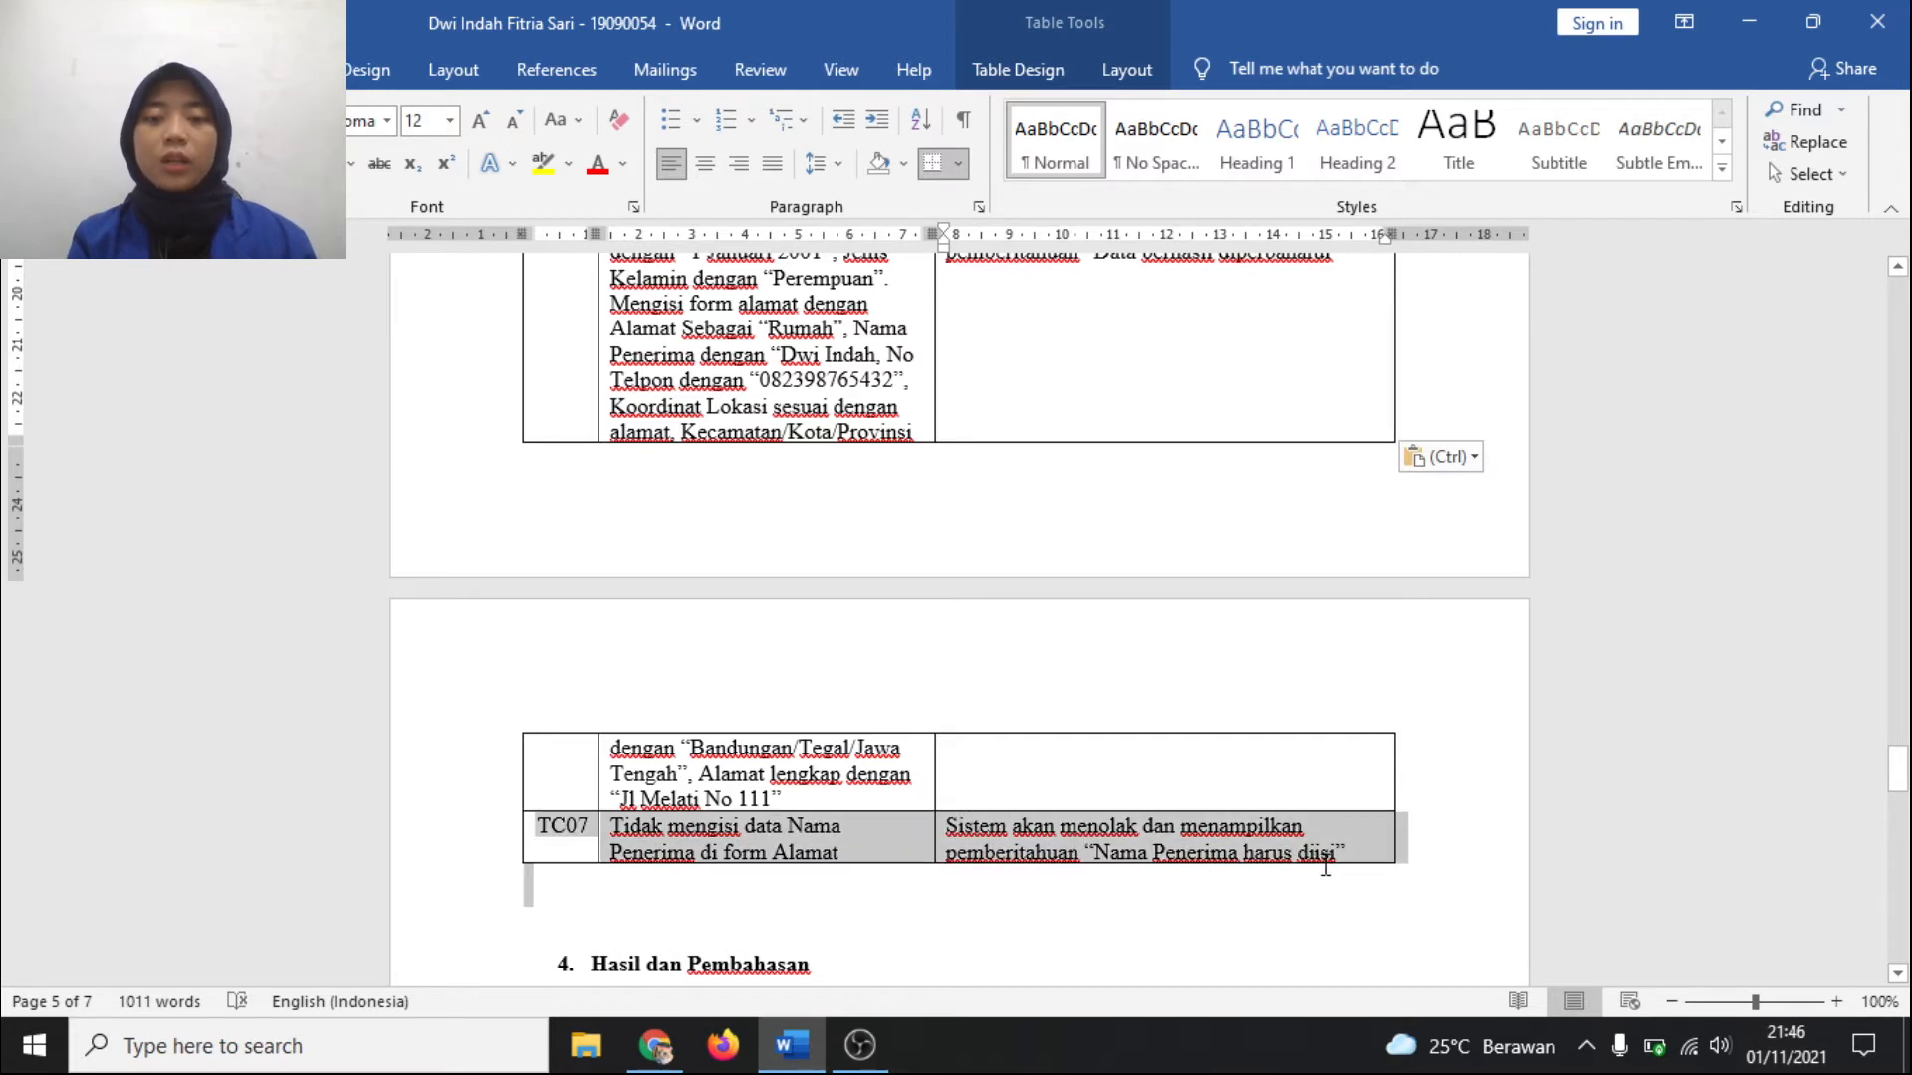
pyautogui.click(1140, 954)
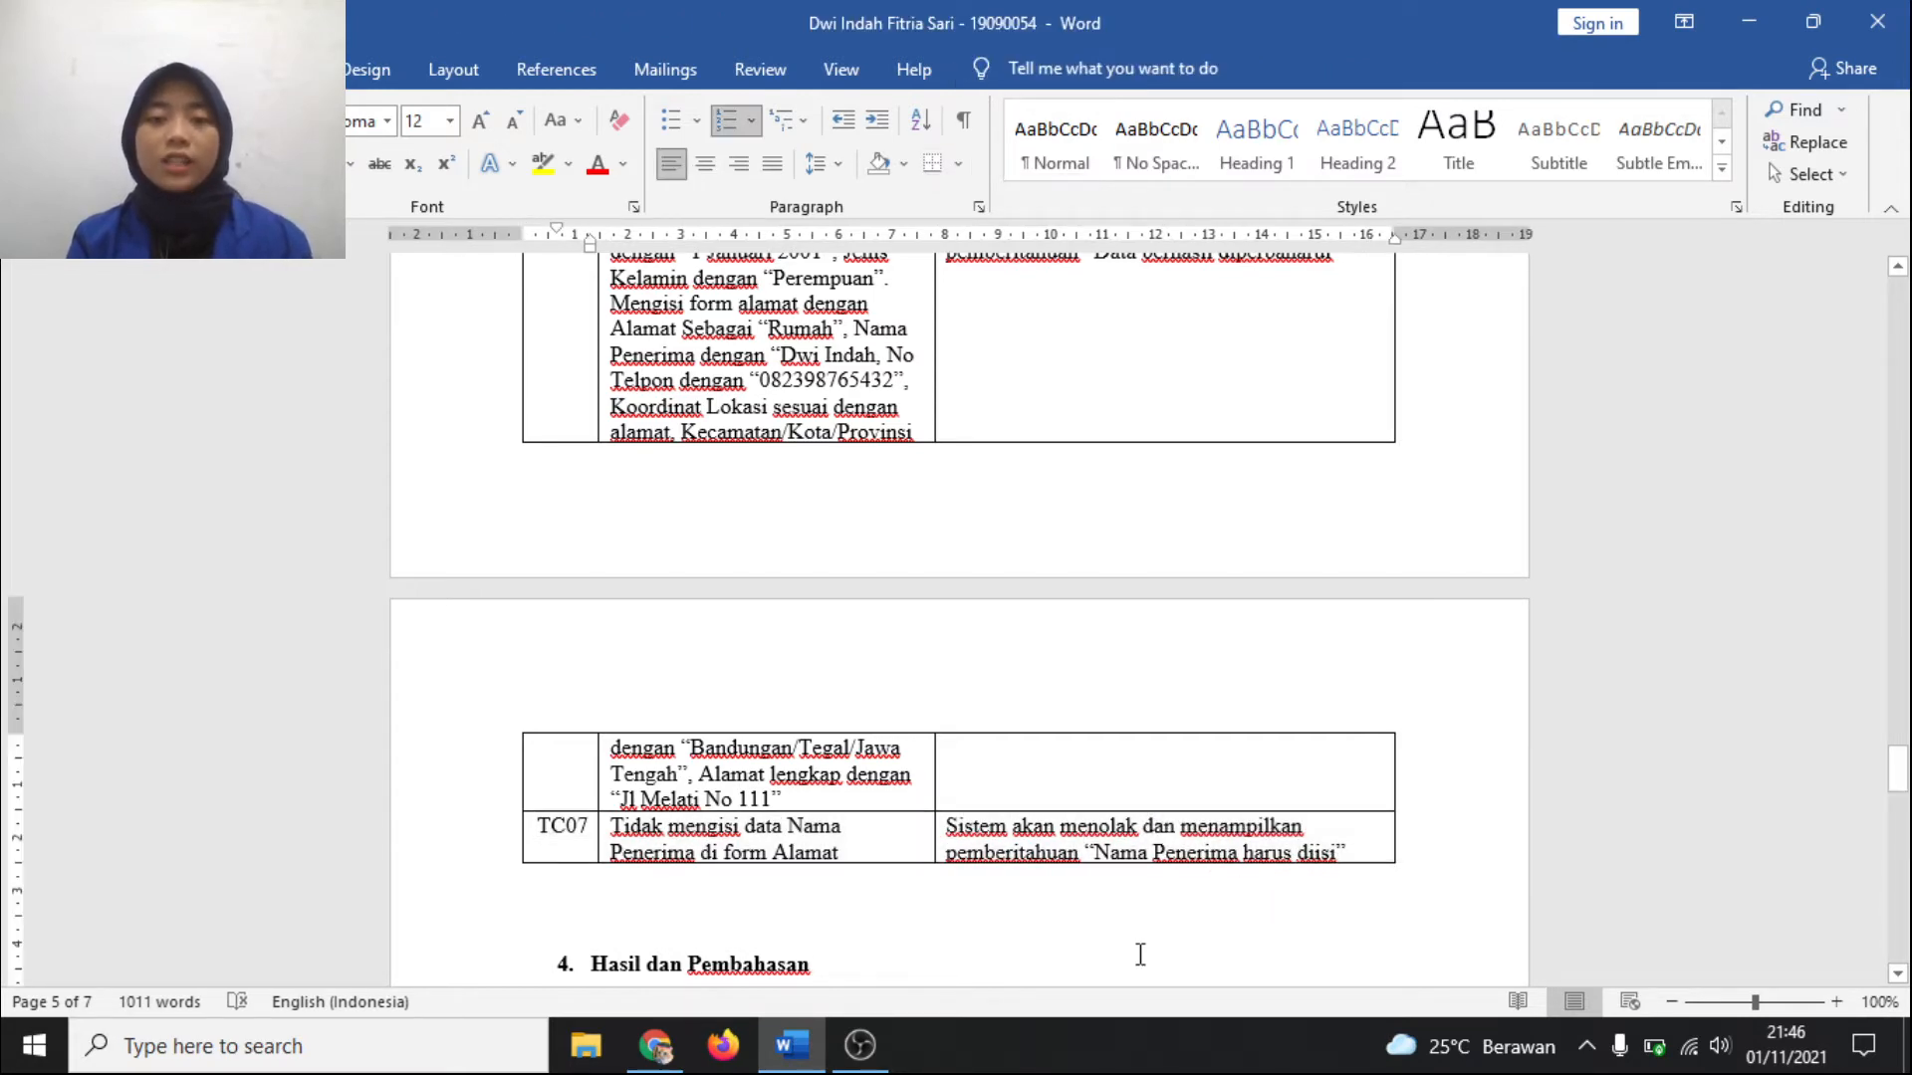
# Step: Read the Hasil dan Pembahasan paragraph and the first test cases in Tabel 4 Hasil Pengujian Equivalence Partitioning
pyautogui.scroll(-5, 1071, 666)
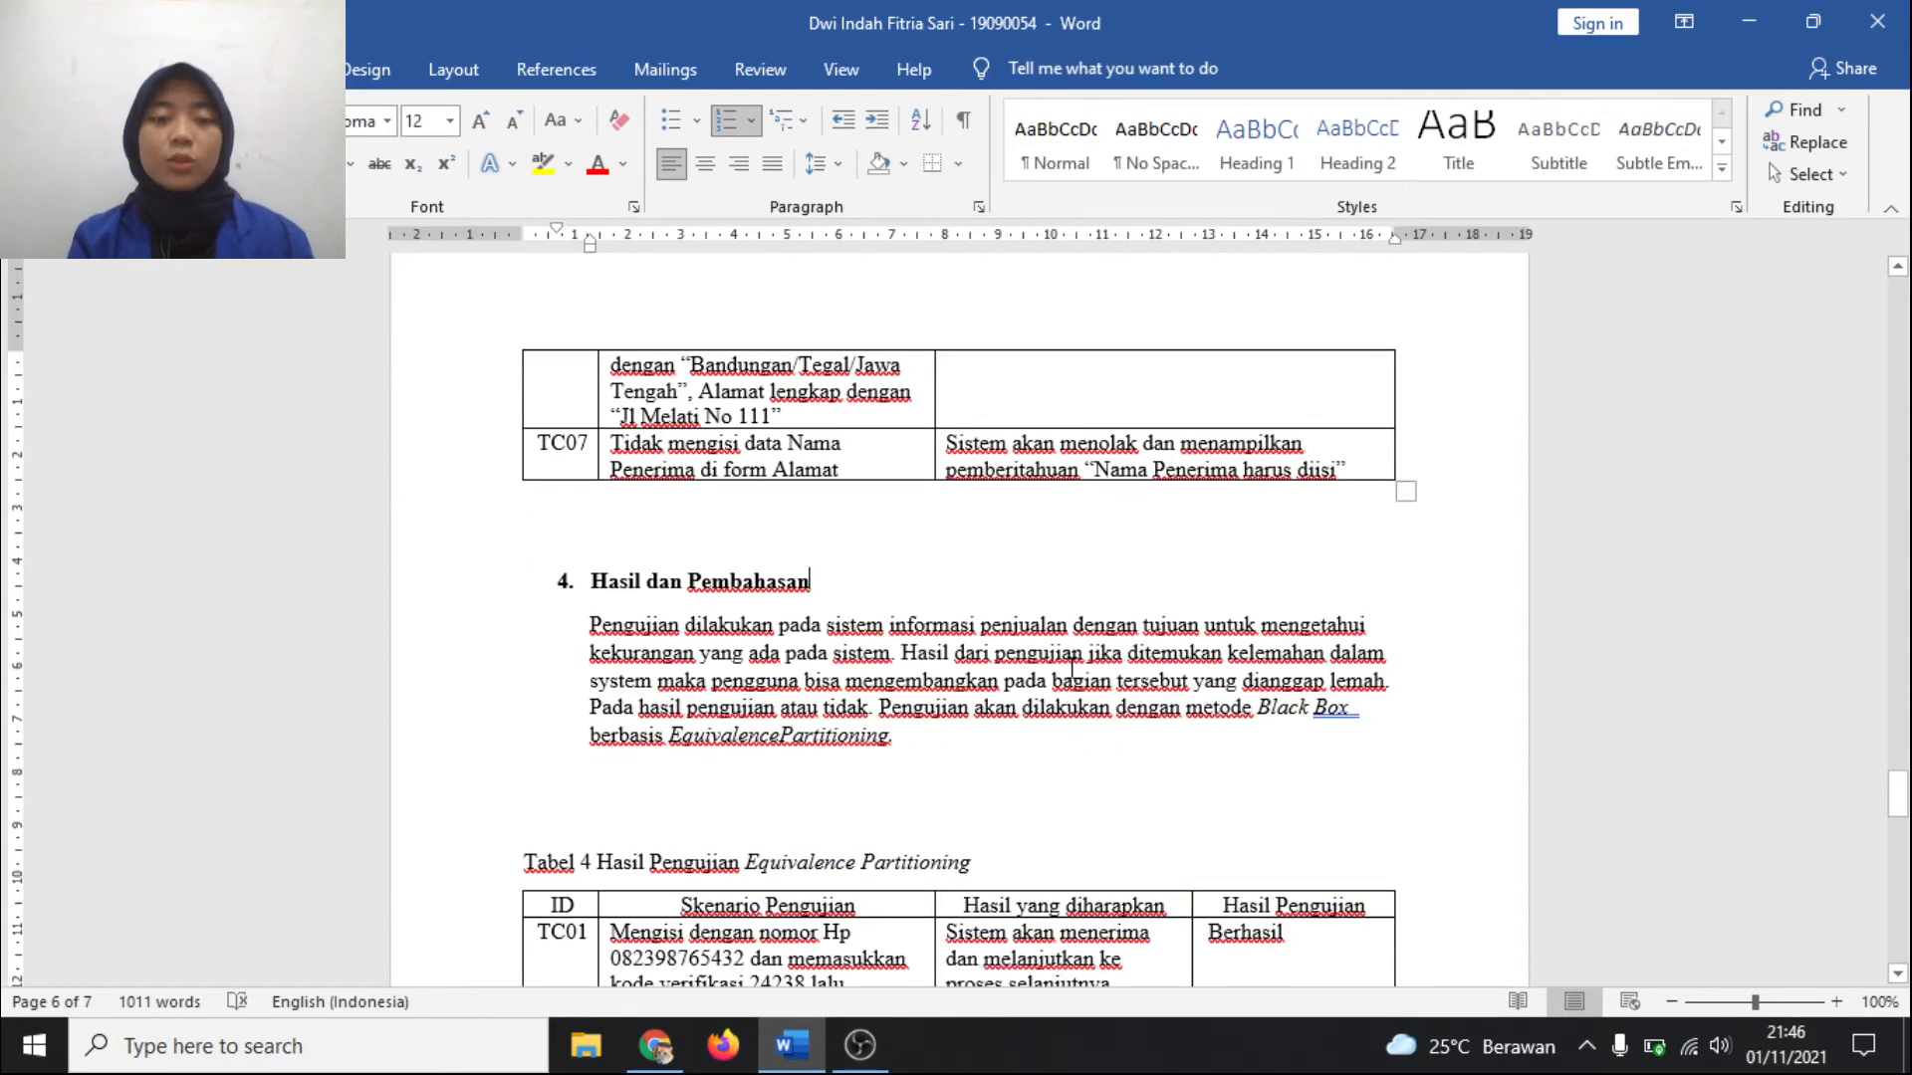
pyautogui.scroll(-3, 1071, 666)
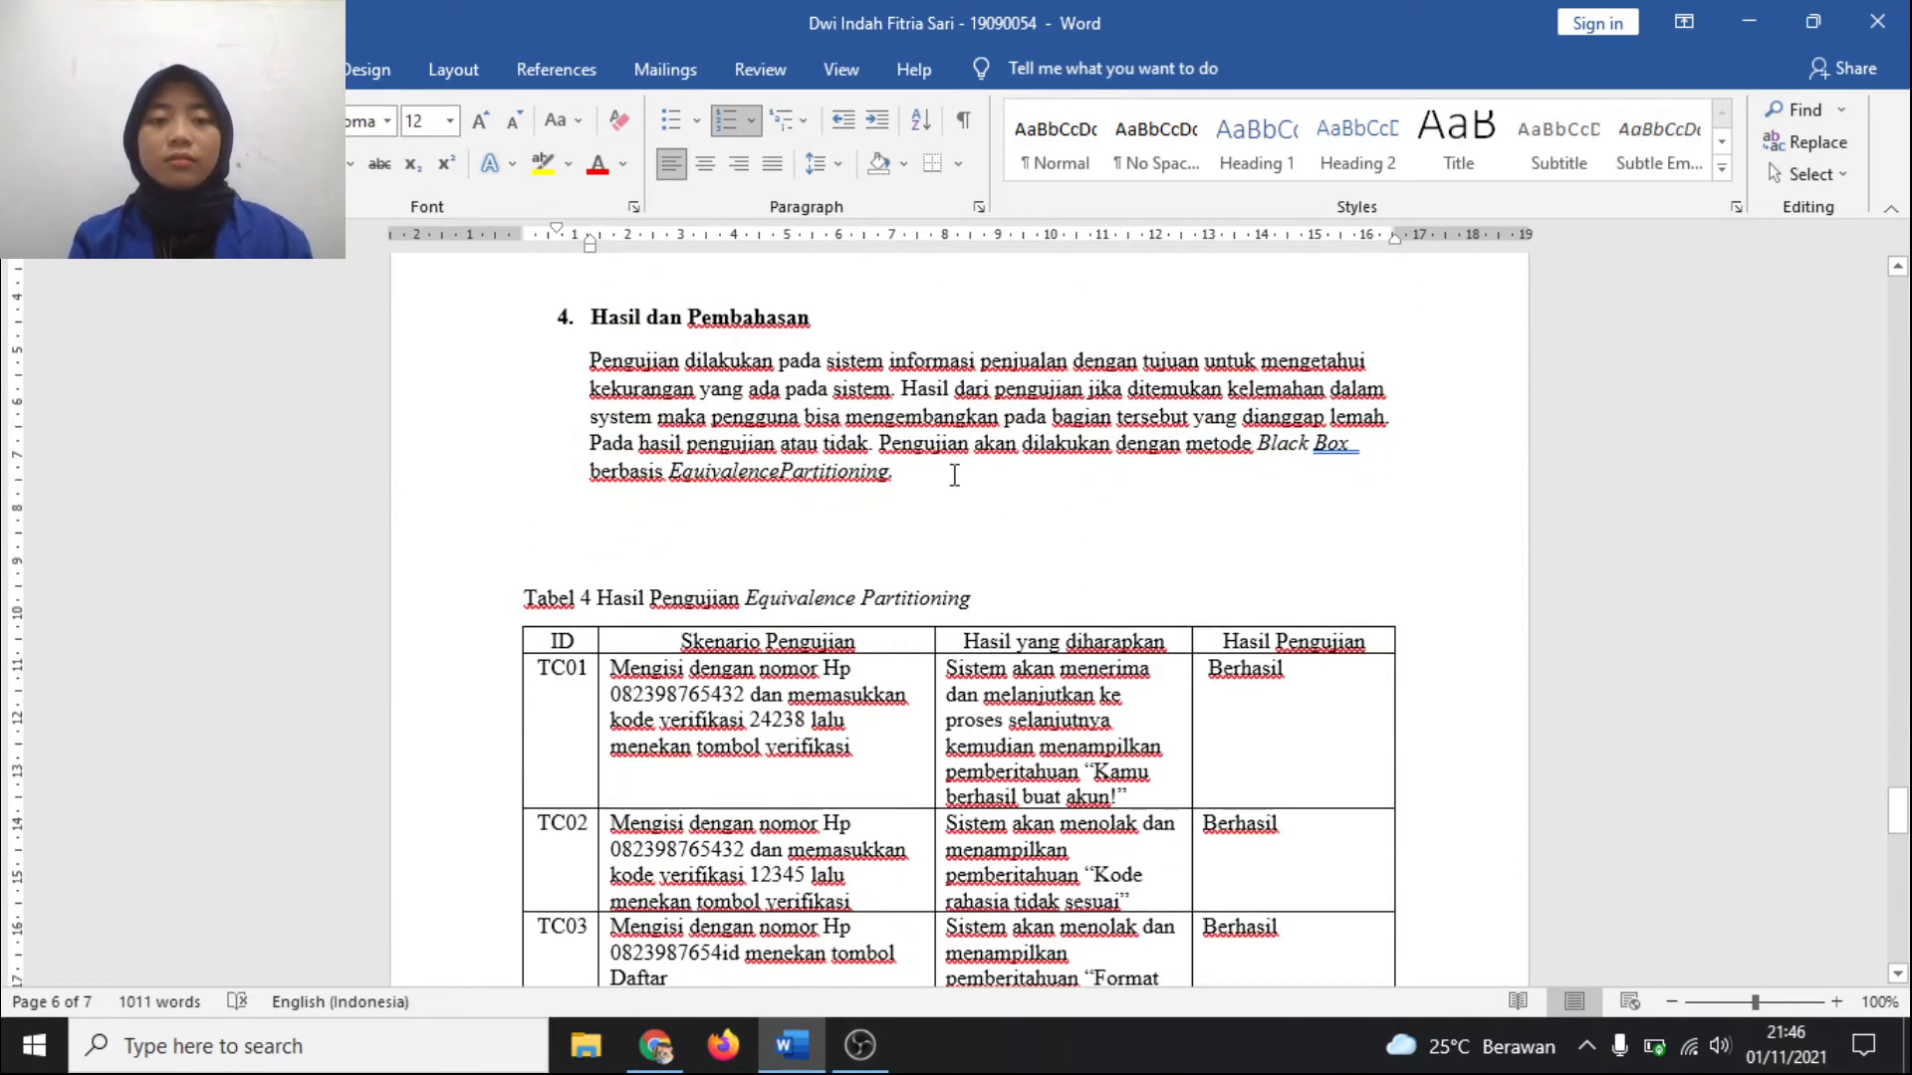
pyautogui.click(954, 475)
pyautogui.scroll(-1, 954, 475)
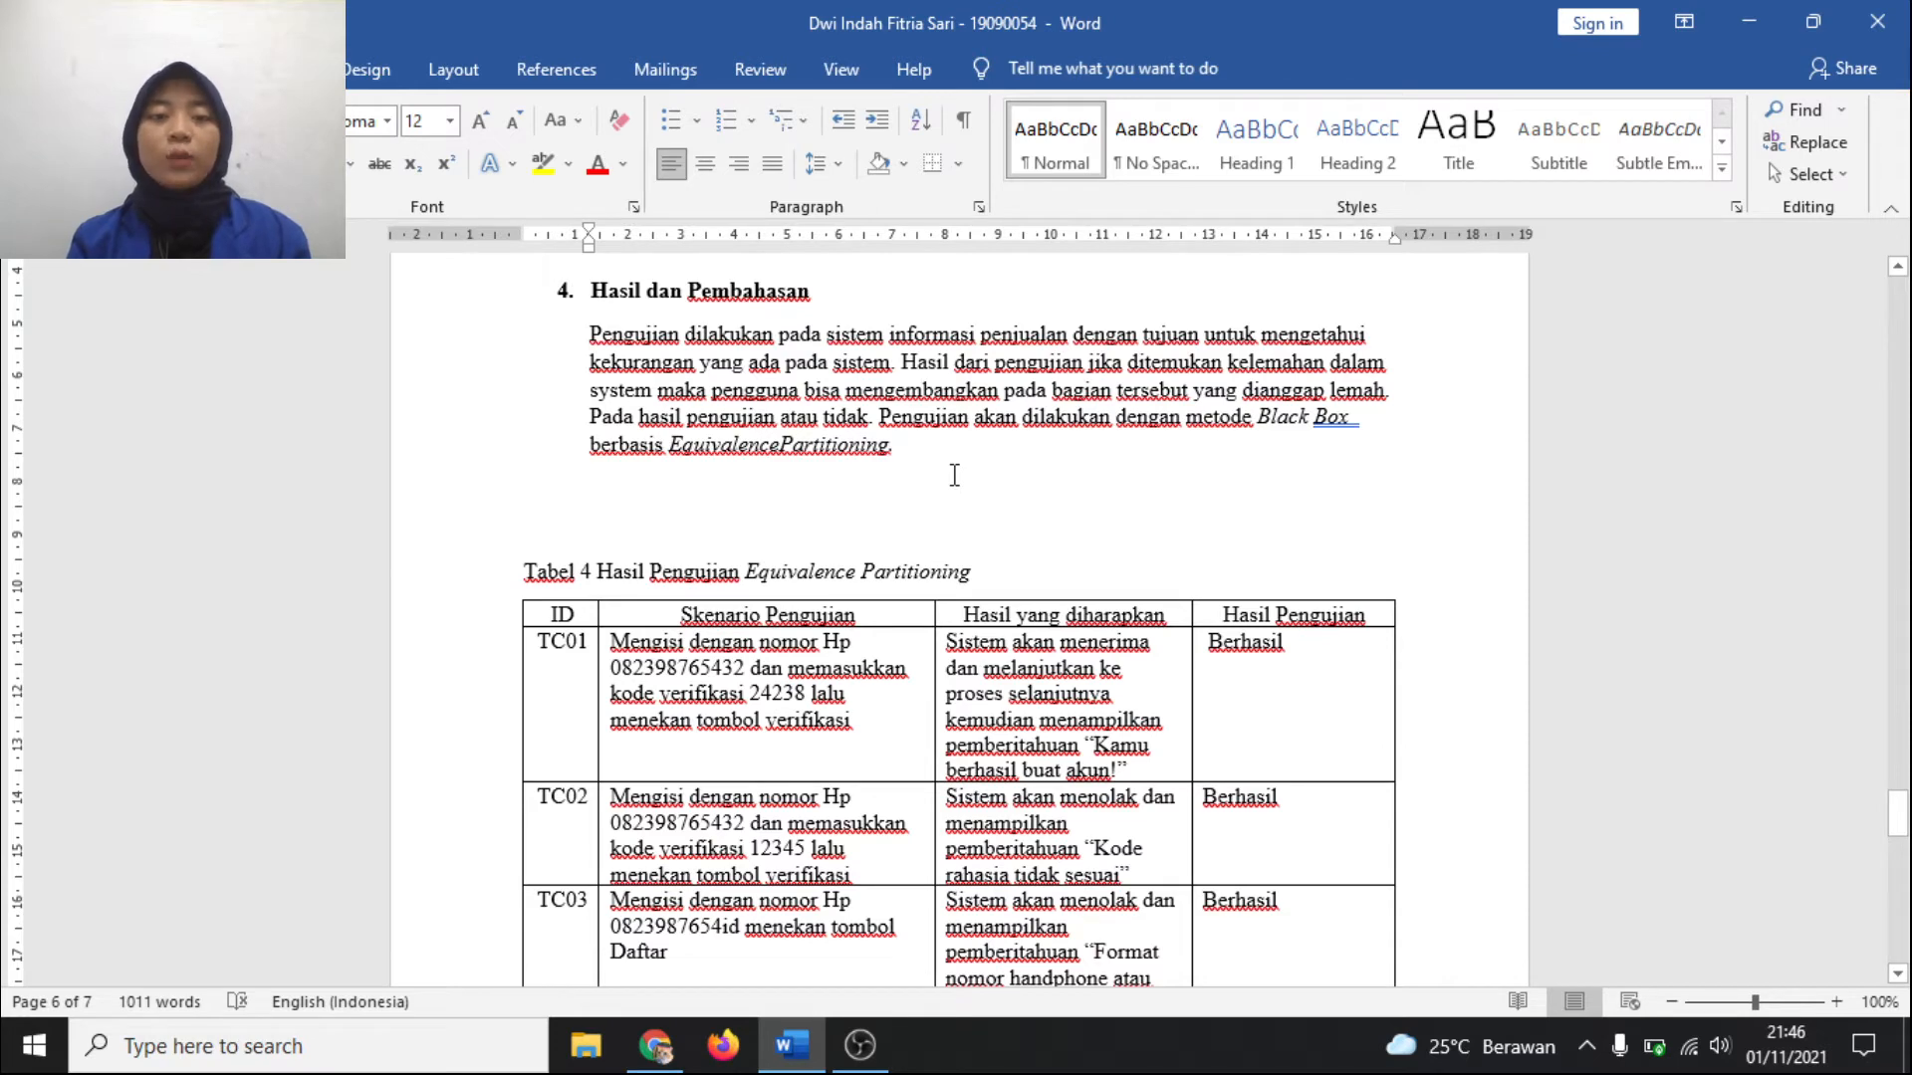
pyautogui.scroll(-2, 954, 475)
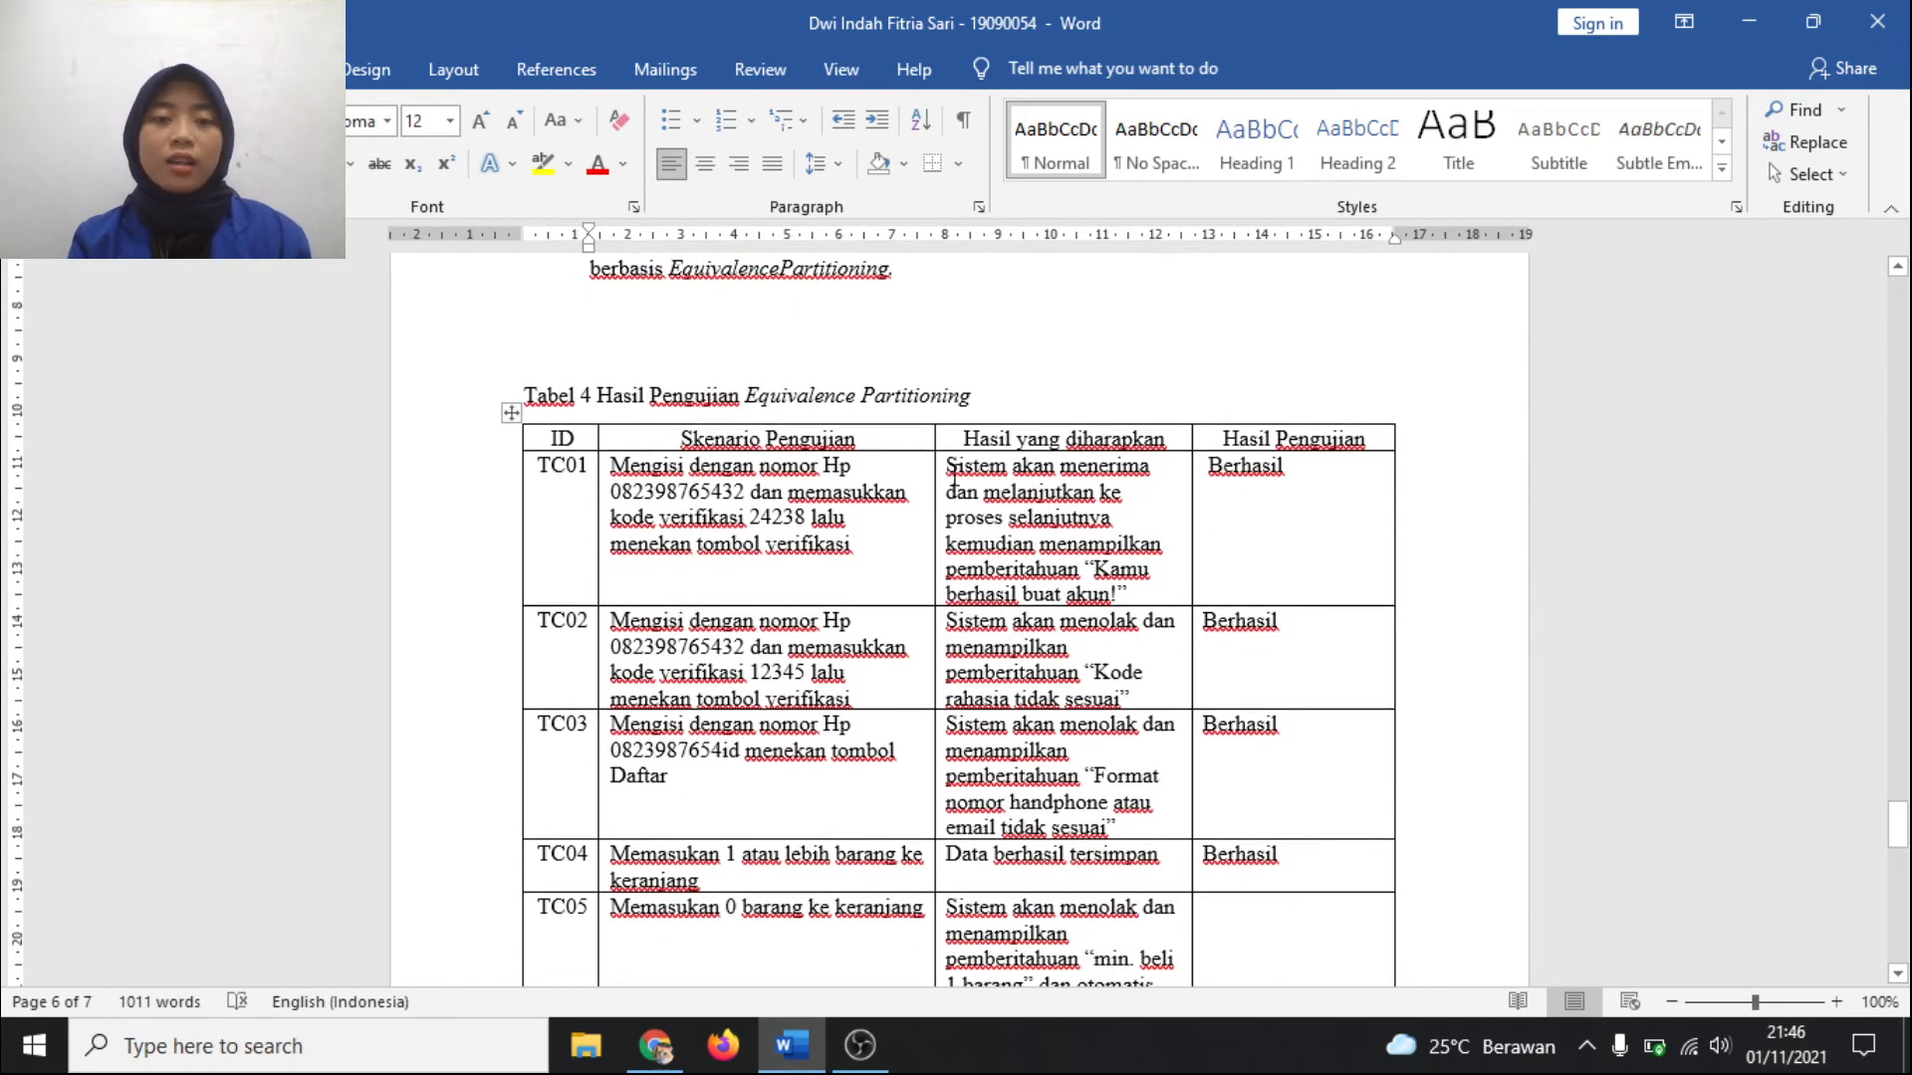
pyautogui.scroll(1, 954, 475)
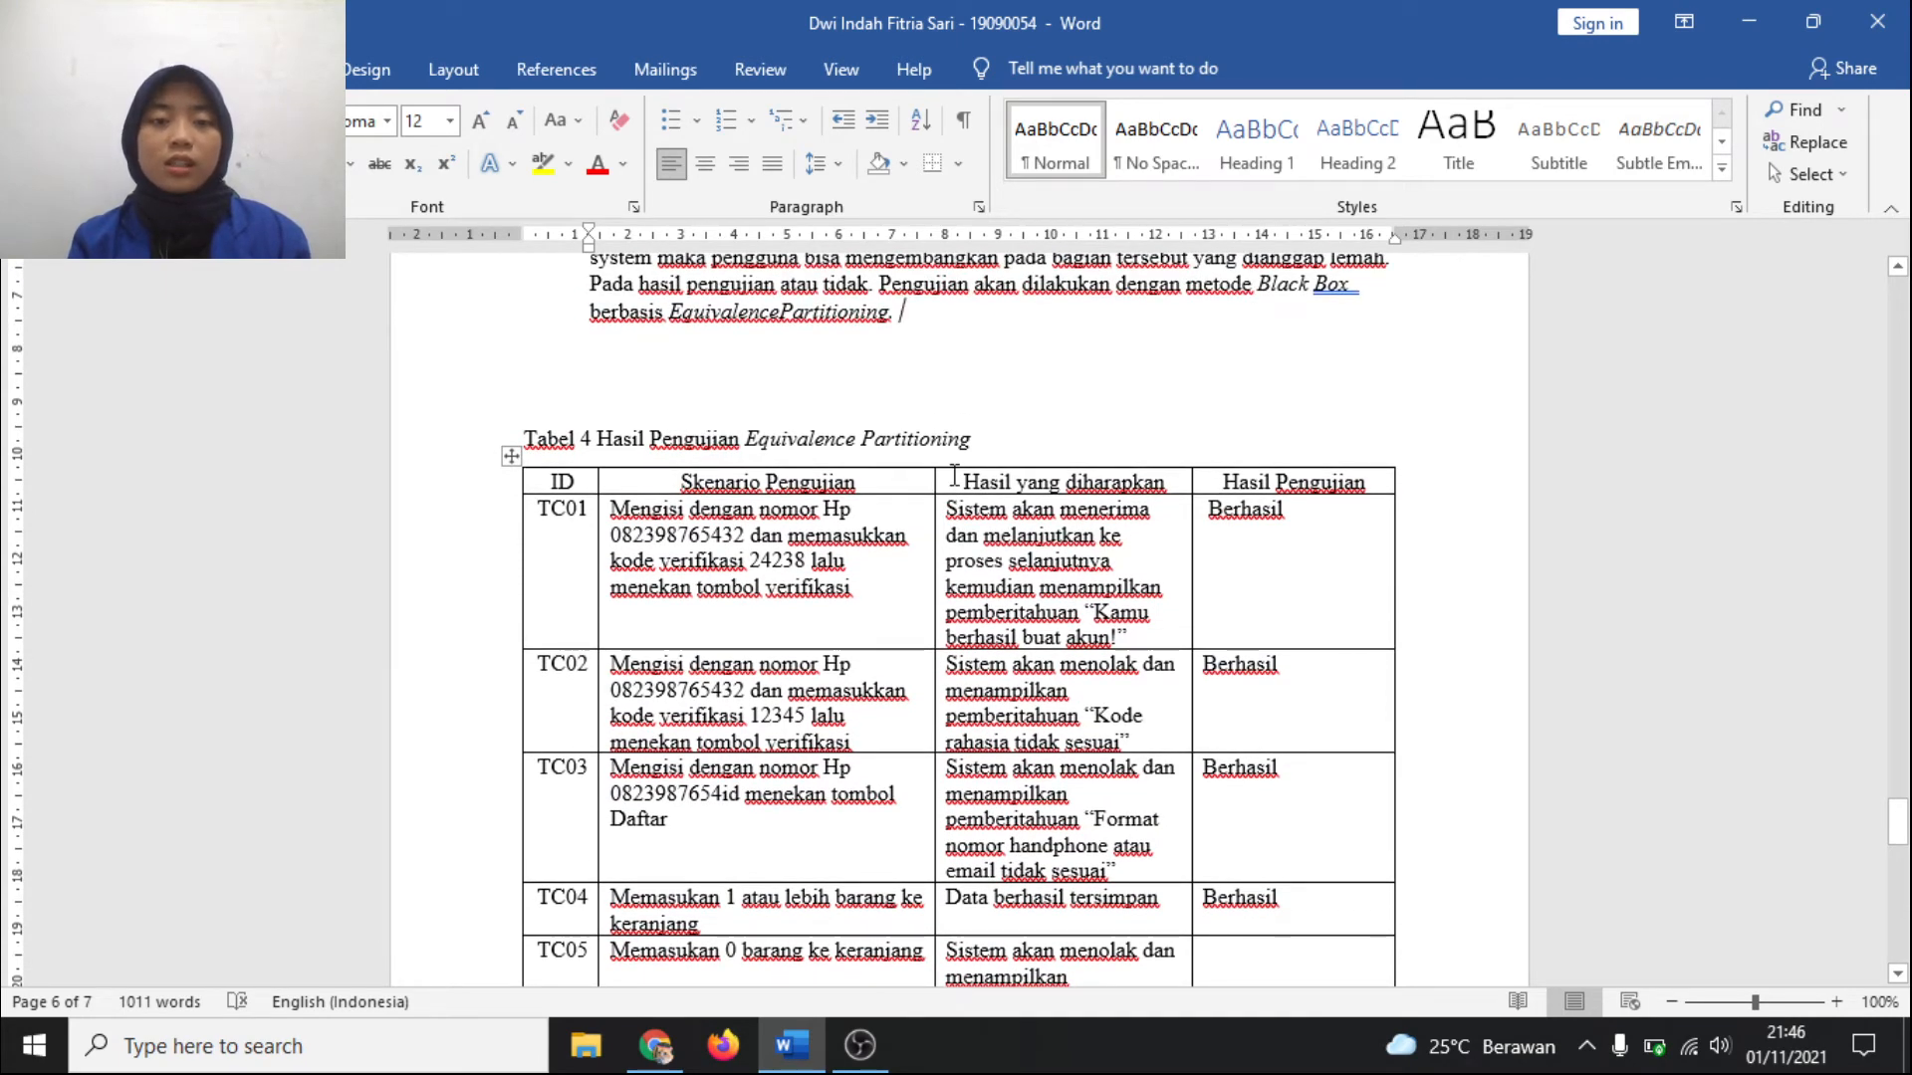
pyautogui.scroll(-1, 954, 475)
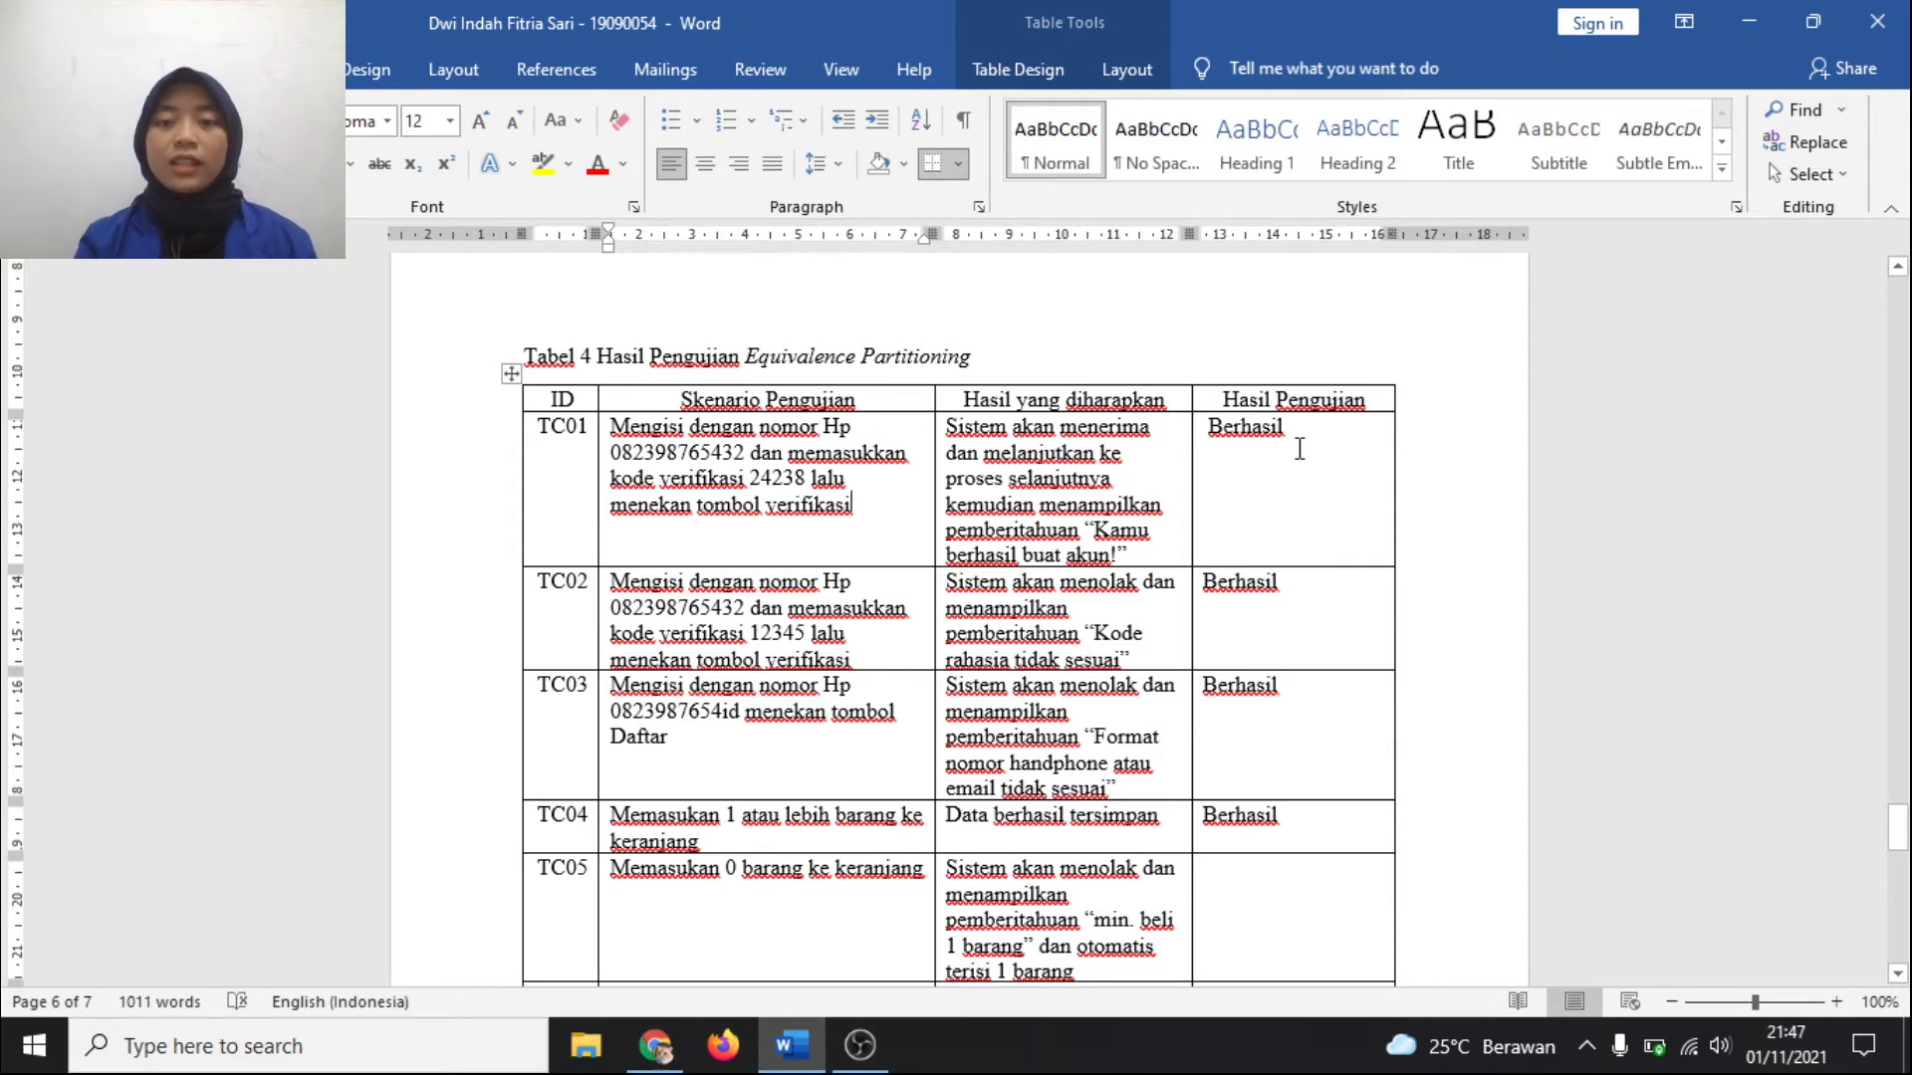
# Step: Select the Hasil Pengujian entry of TC01 in Tabel 4, and then the one of TC02
pyautogui.moveTo(1286, 429); pyautogui.dragTo(1208, 430)
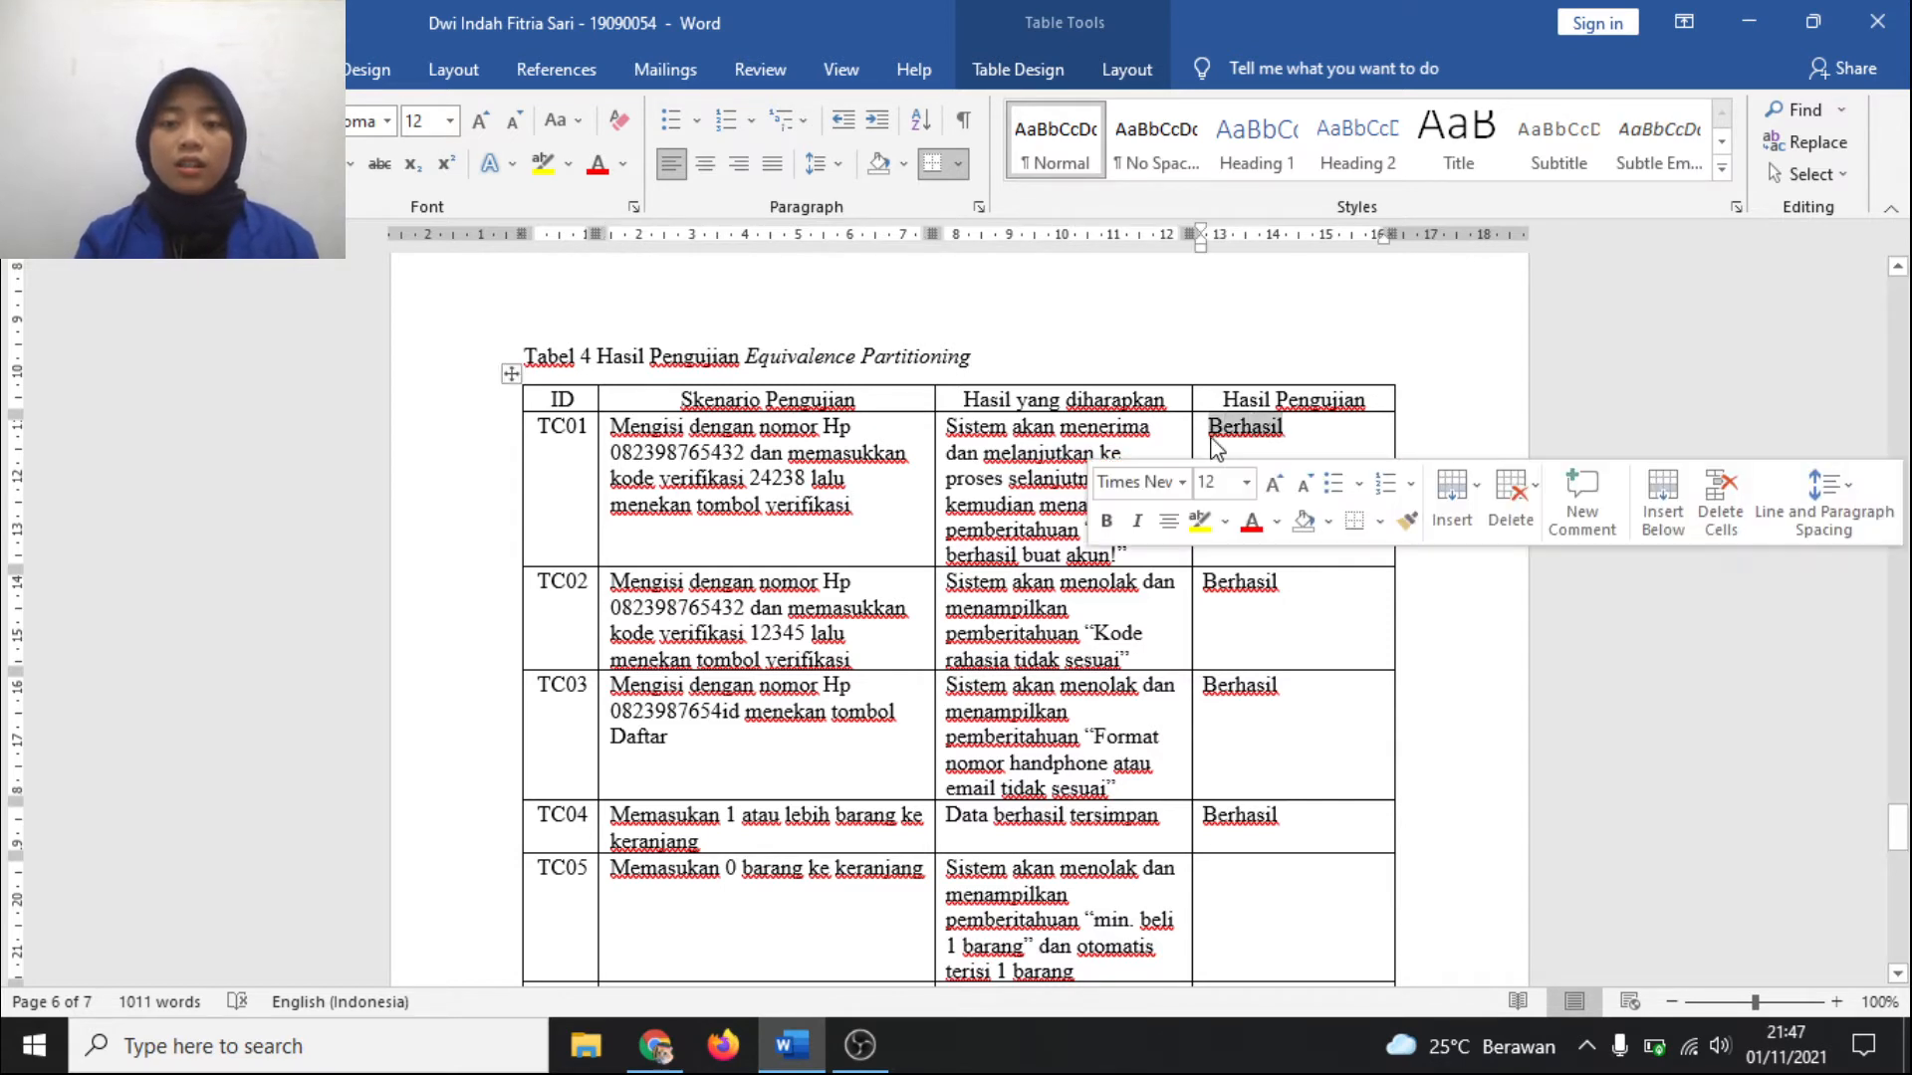
pyautogui.click(1309, 430)
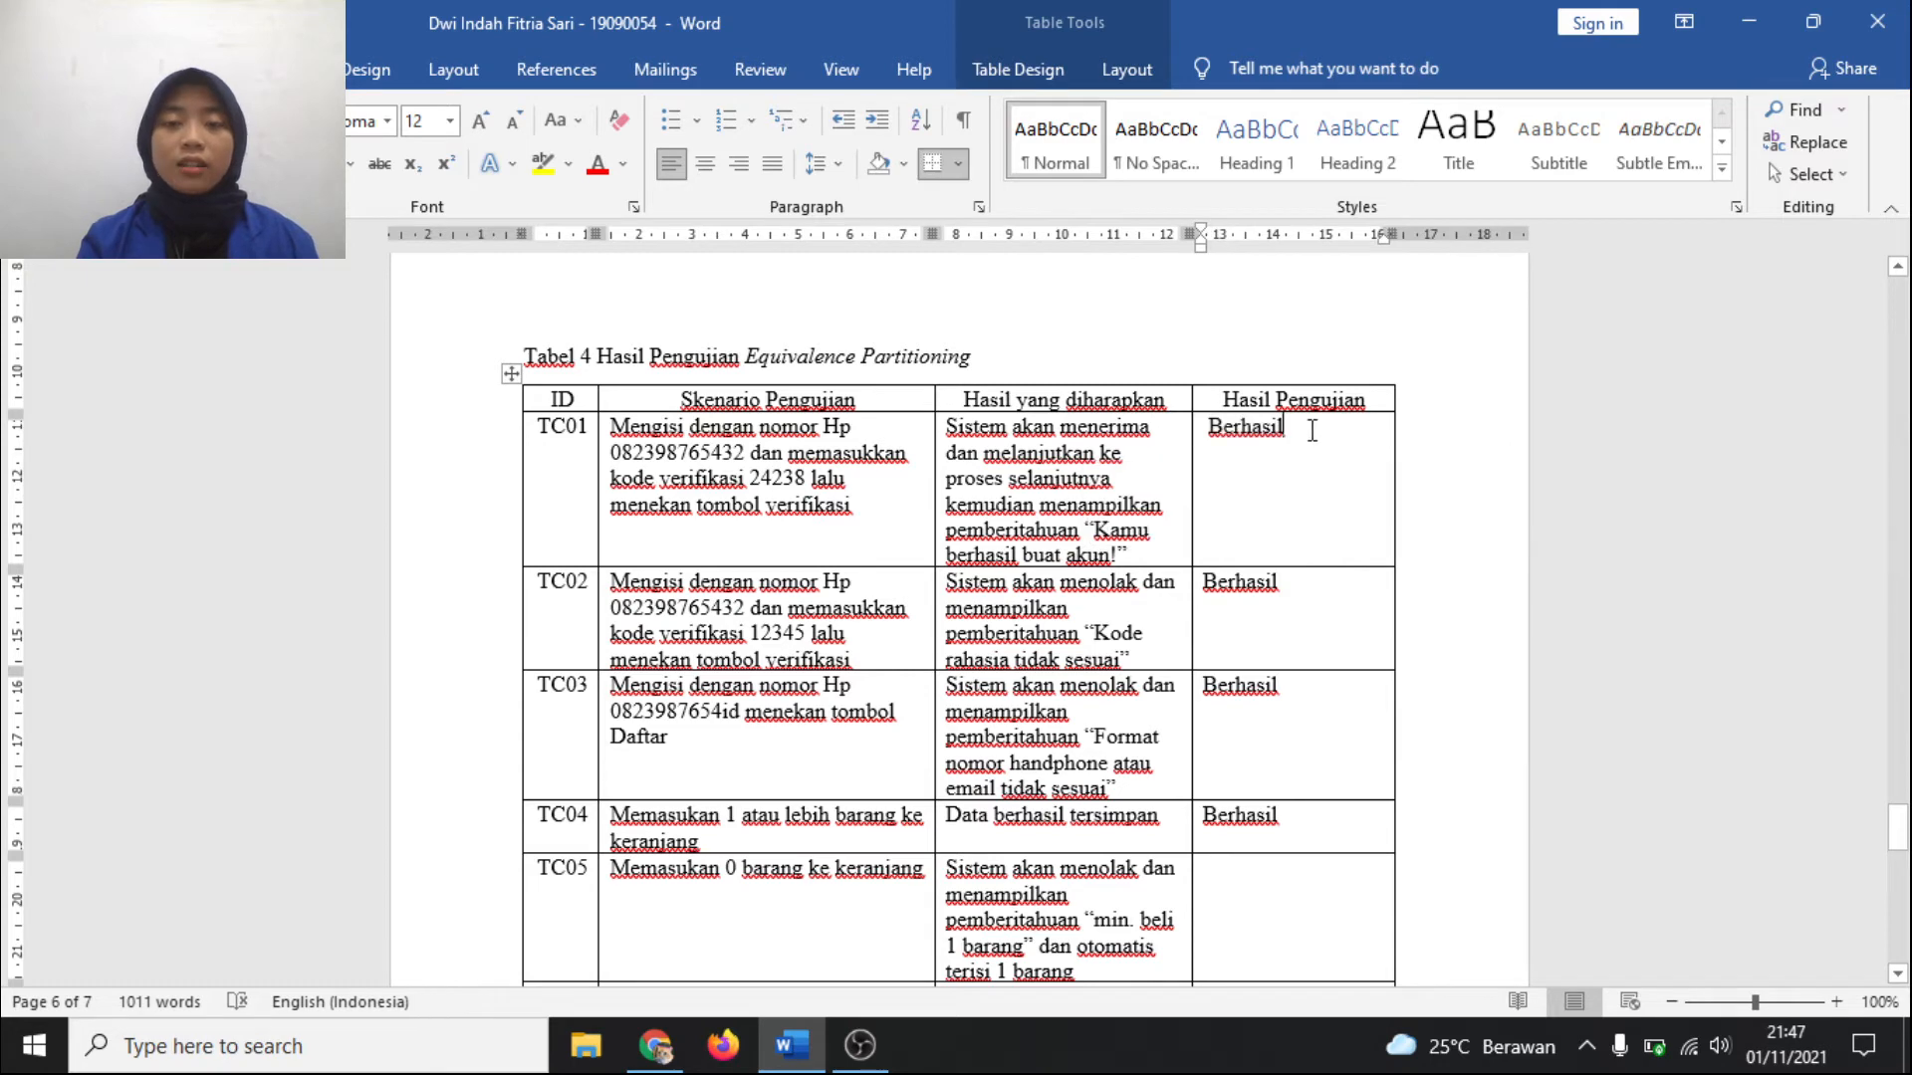
pyautogui.scroll(-1, 1304, 435)
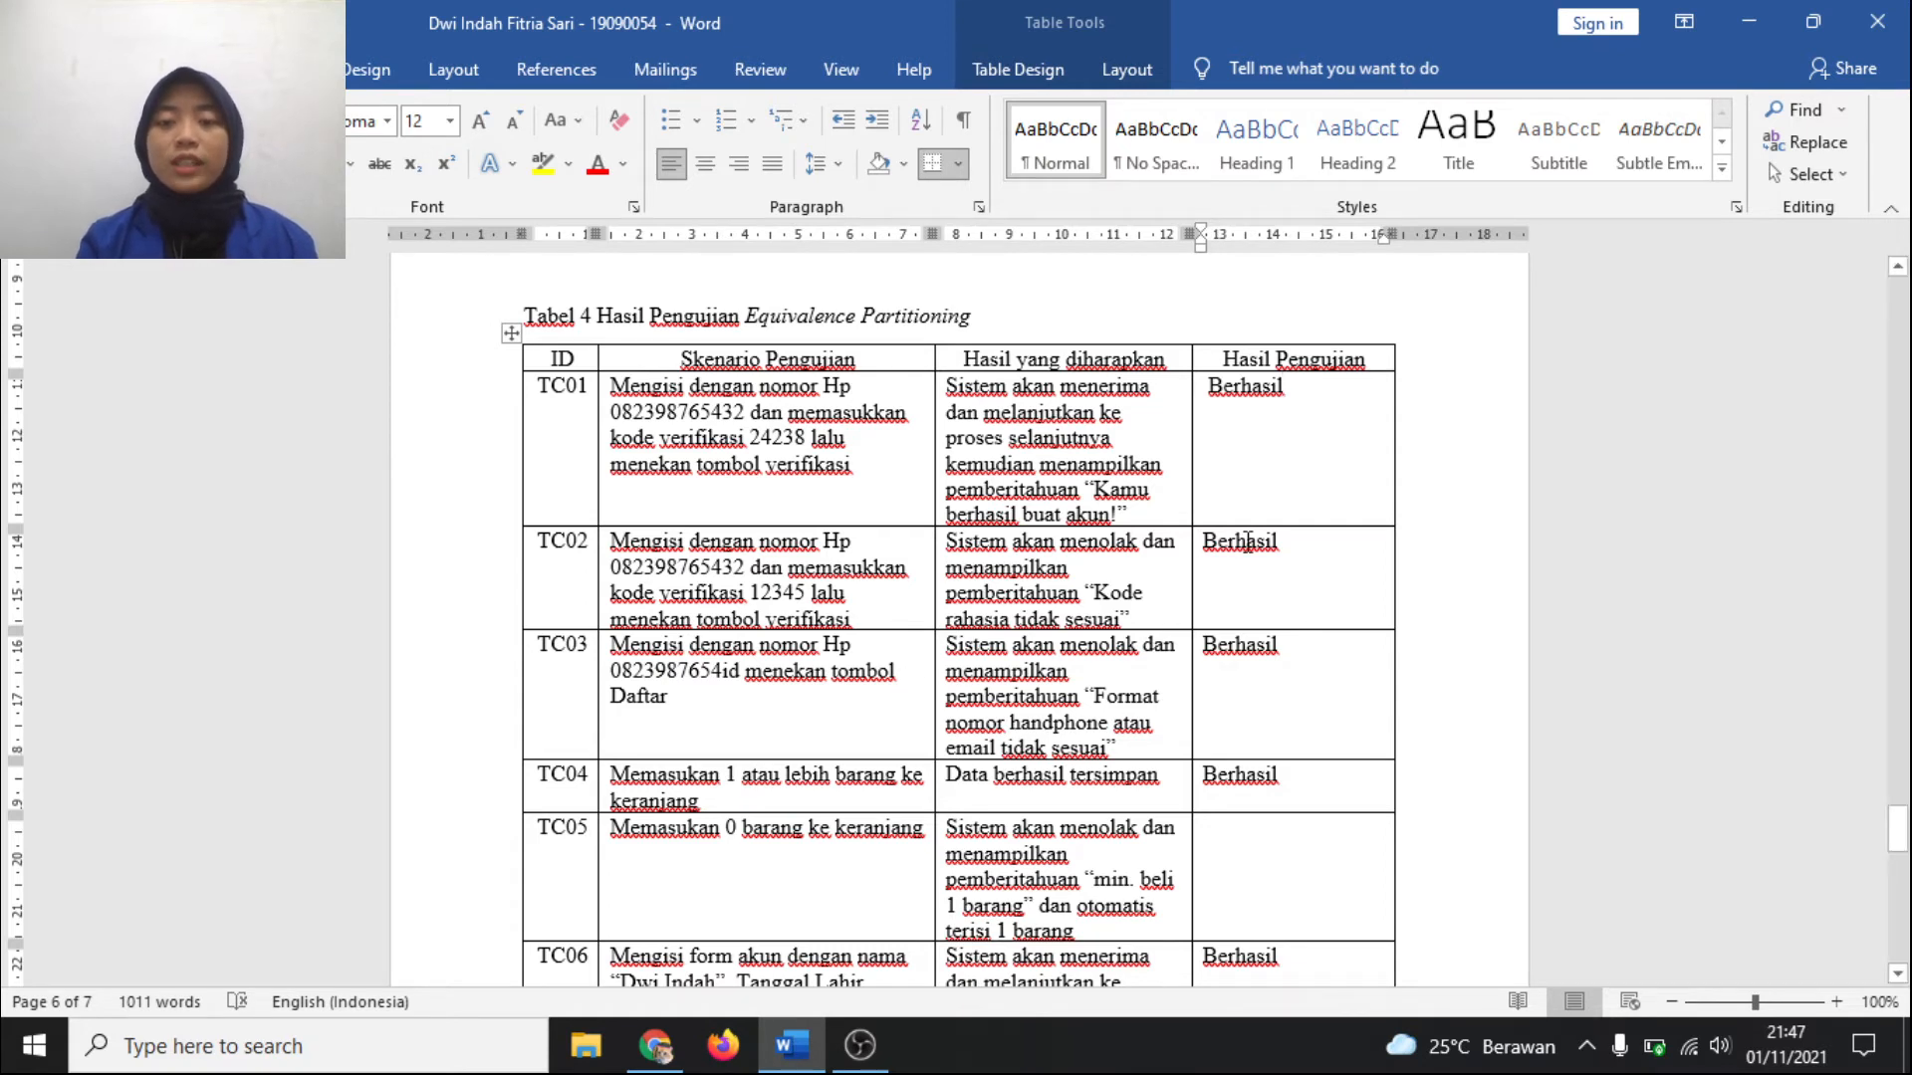
pyautogui.moveTo(1292, 542); pyautogui.dragTo(1200, 543)
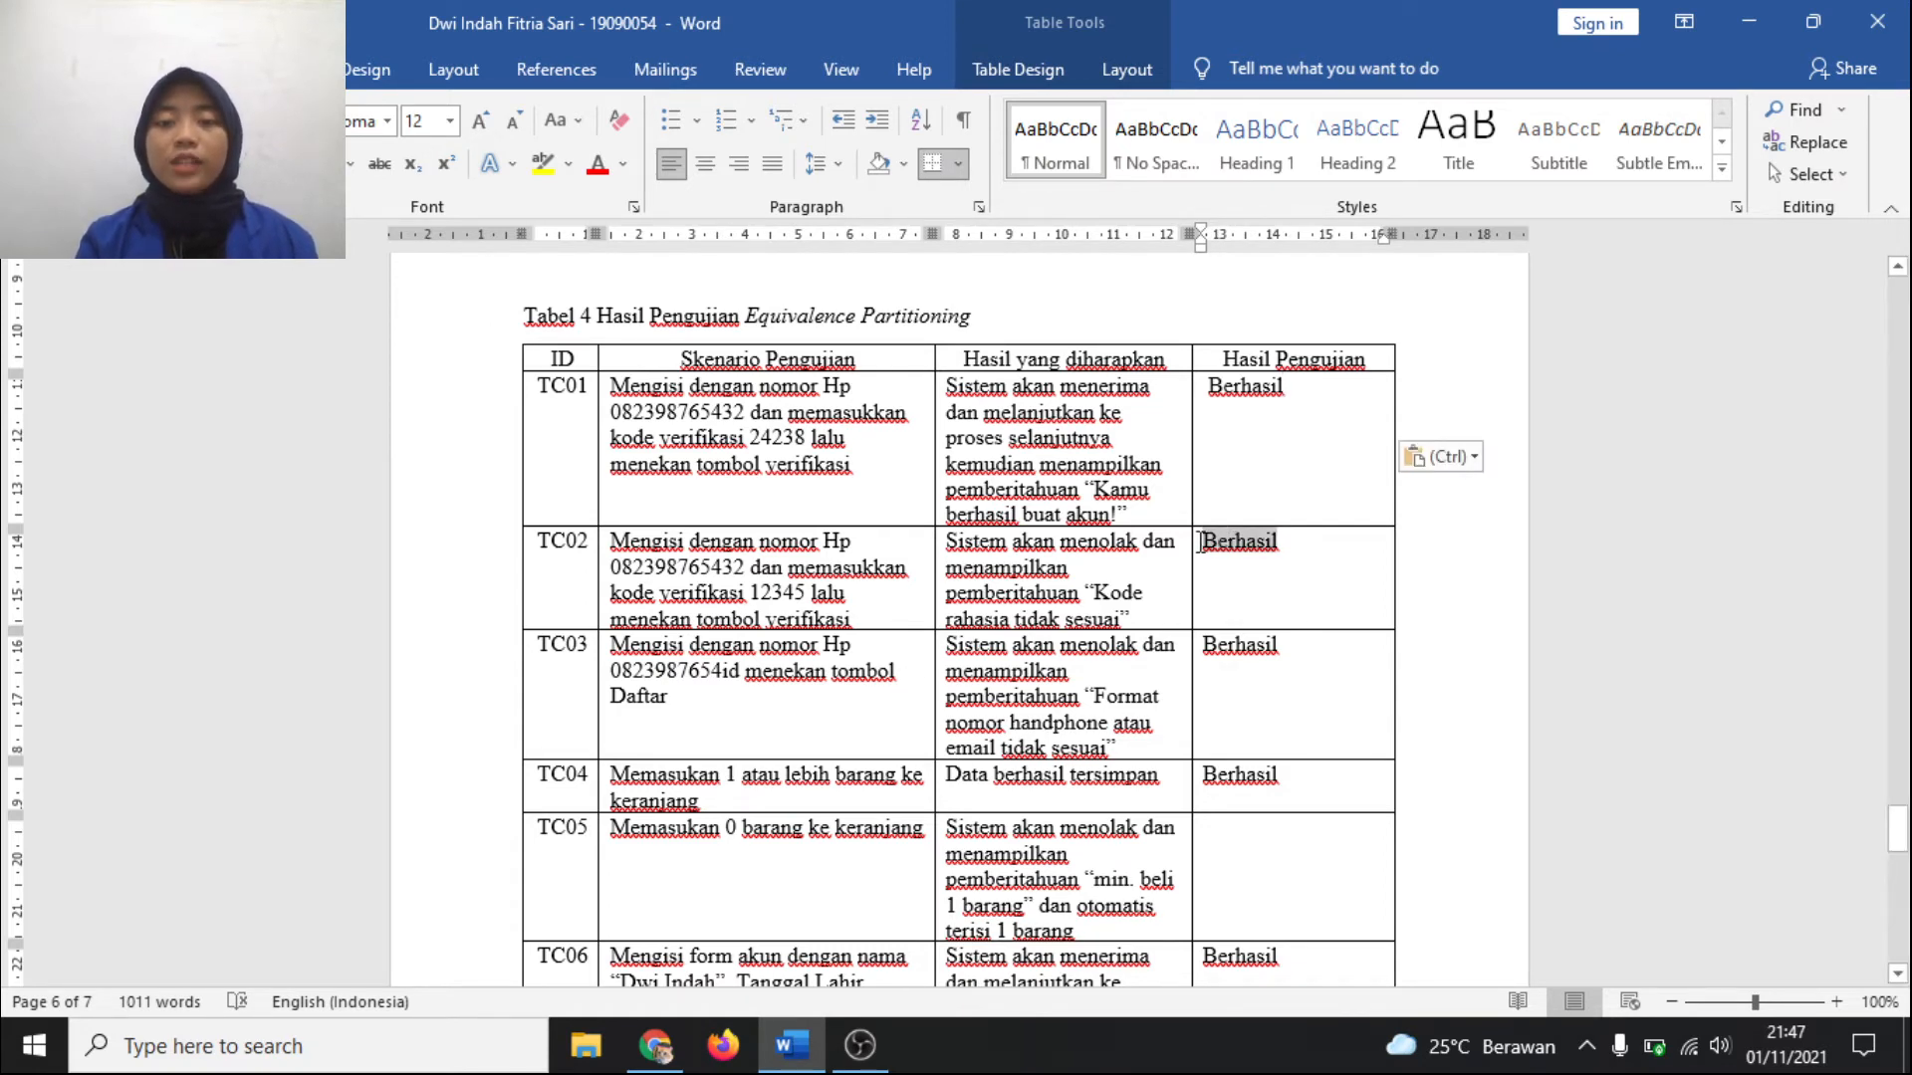
pyautogui.click(1289, 541)
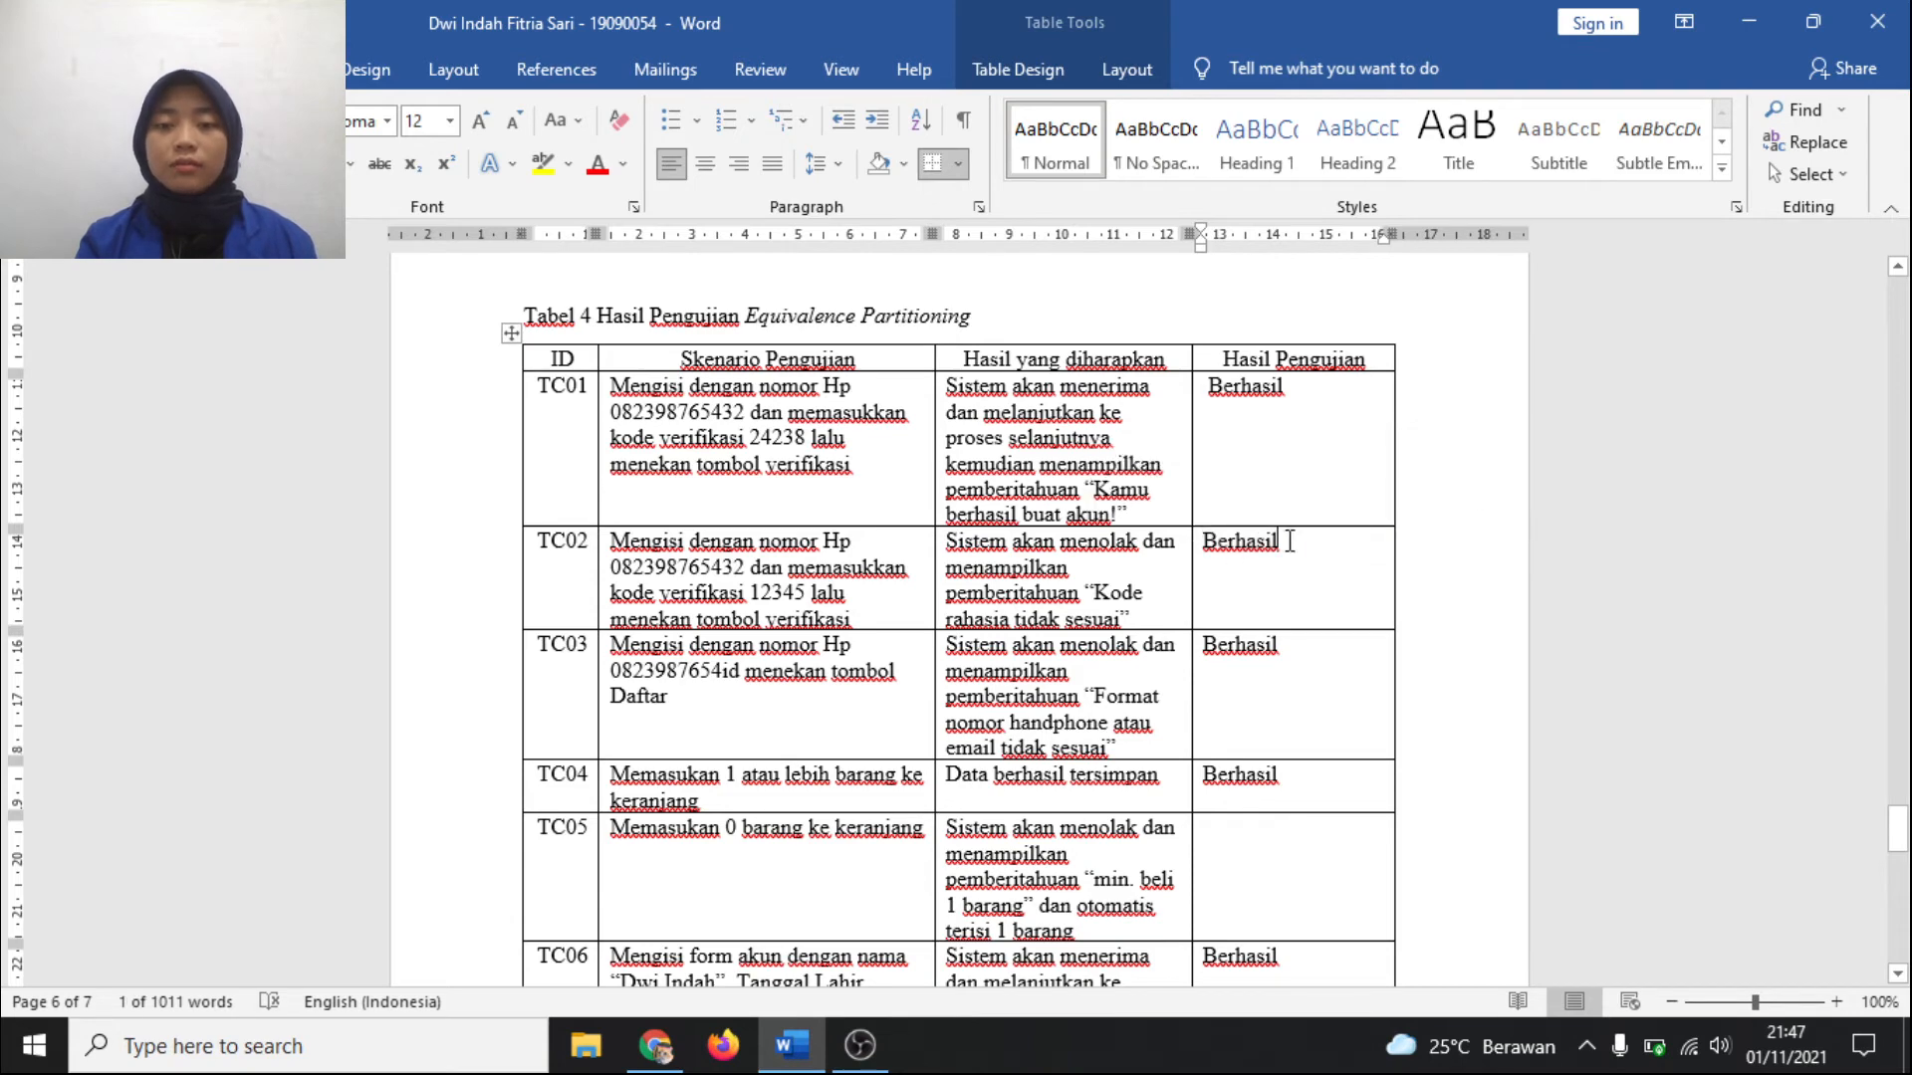
# Step: Select the TC03 scenario in Tabel 4, followed by its expected result and its Hasil Pengujian entry
pyautogui.scroll(-1, 1288, 544)
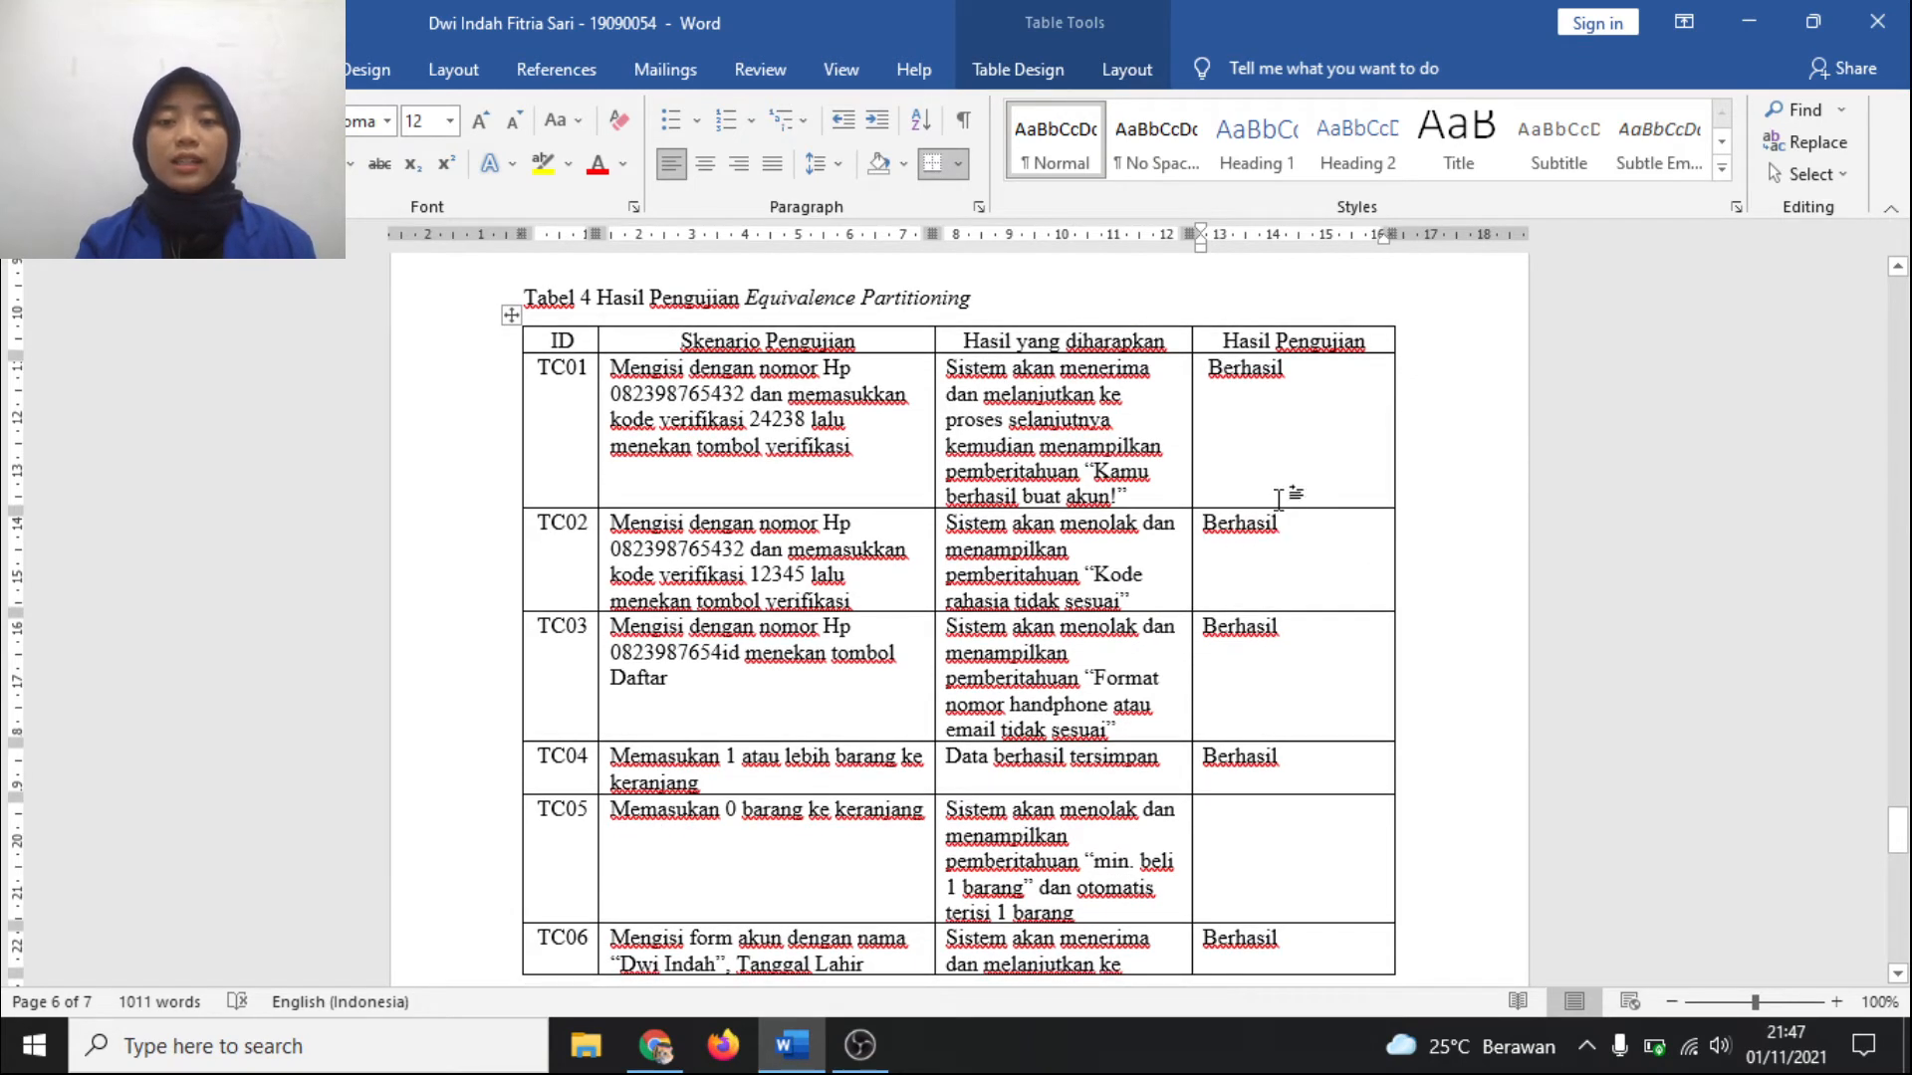
pyautogui.scroll(-3, 1287, 496)
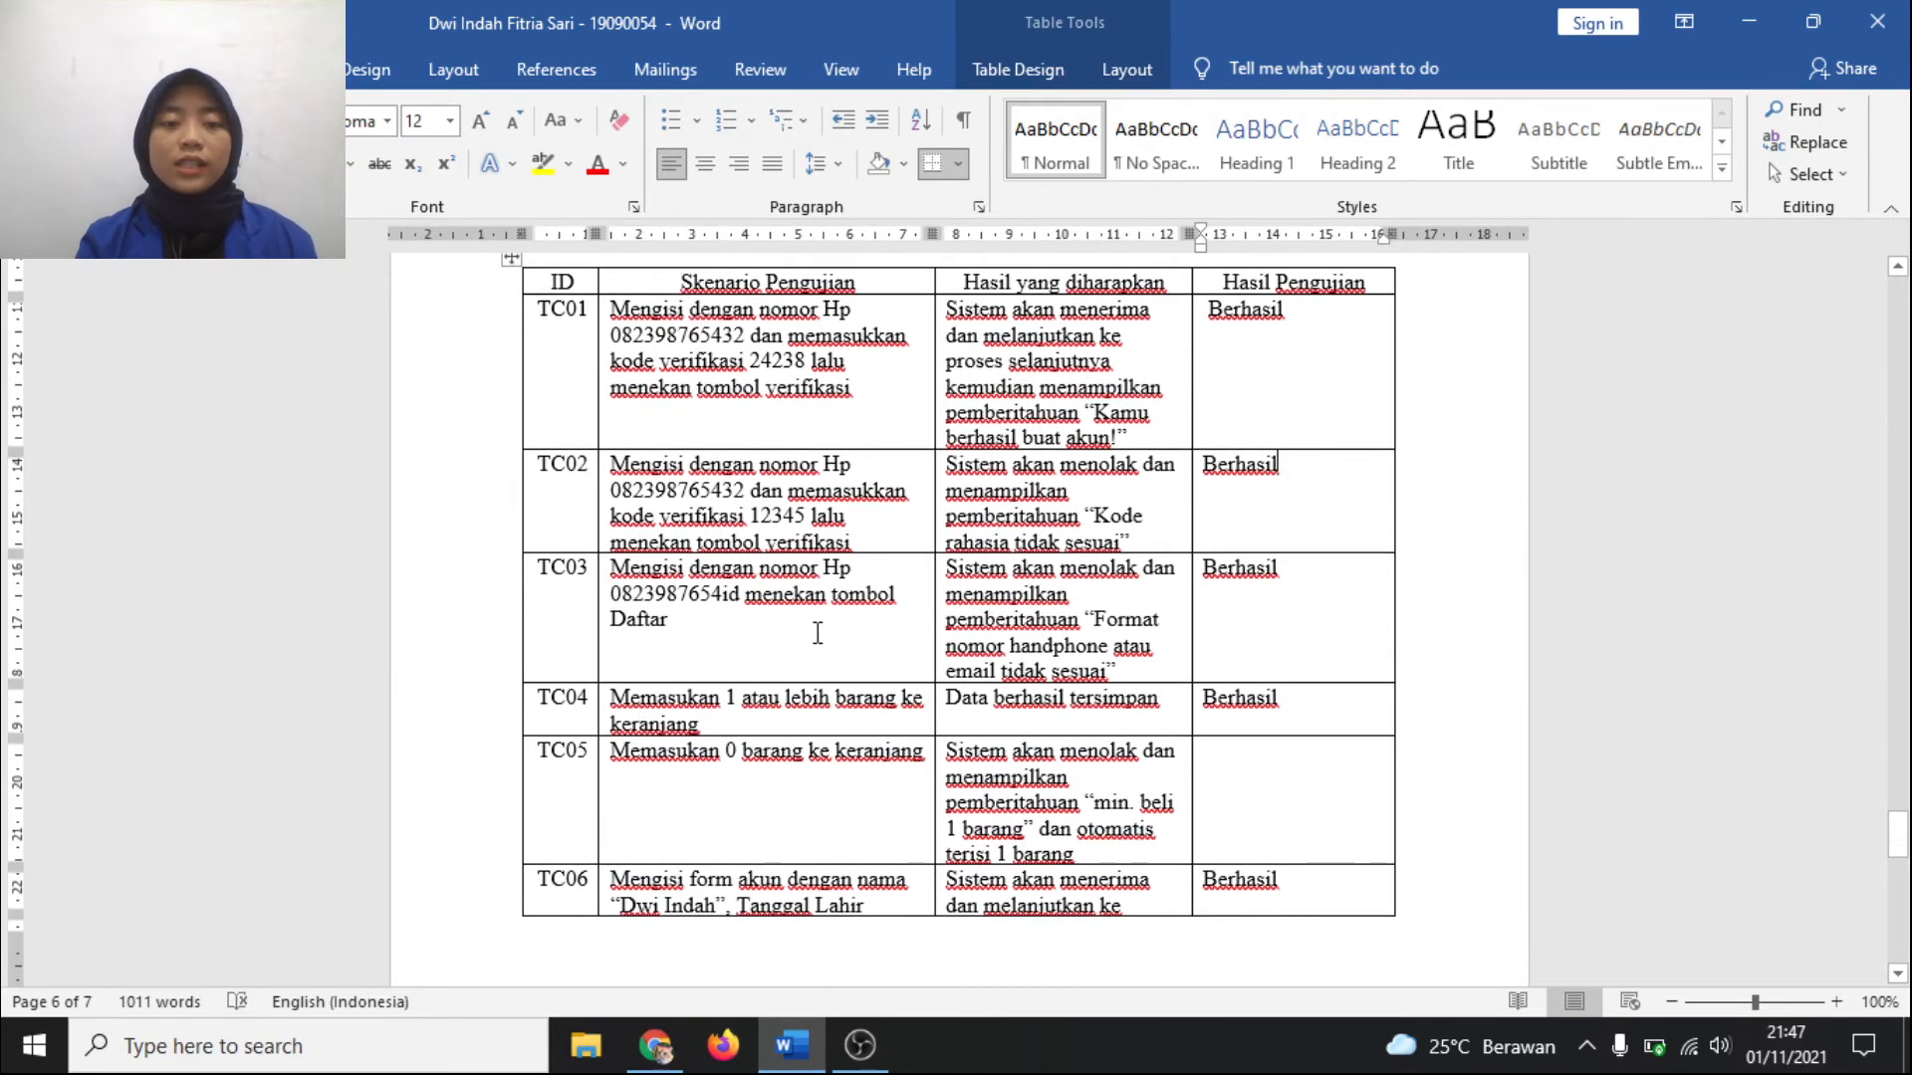
pyautogui.scroll(2, 818, 633)
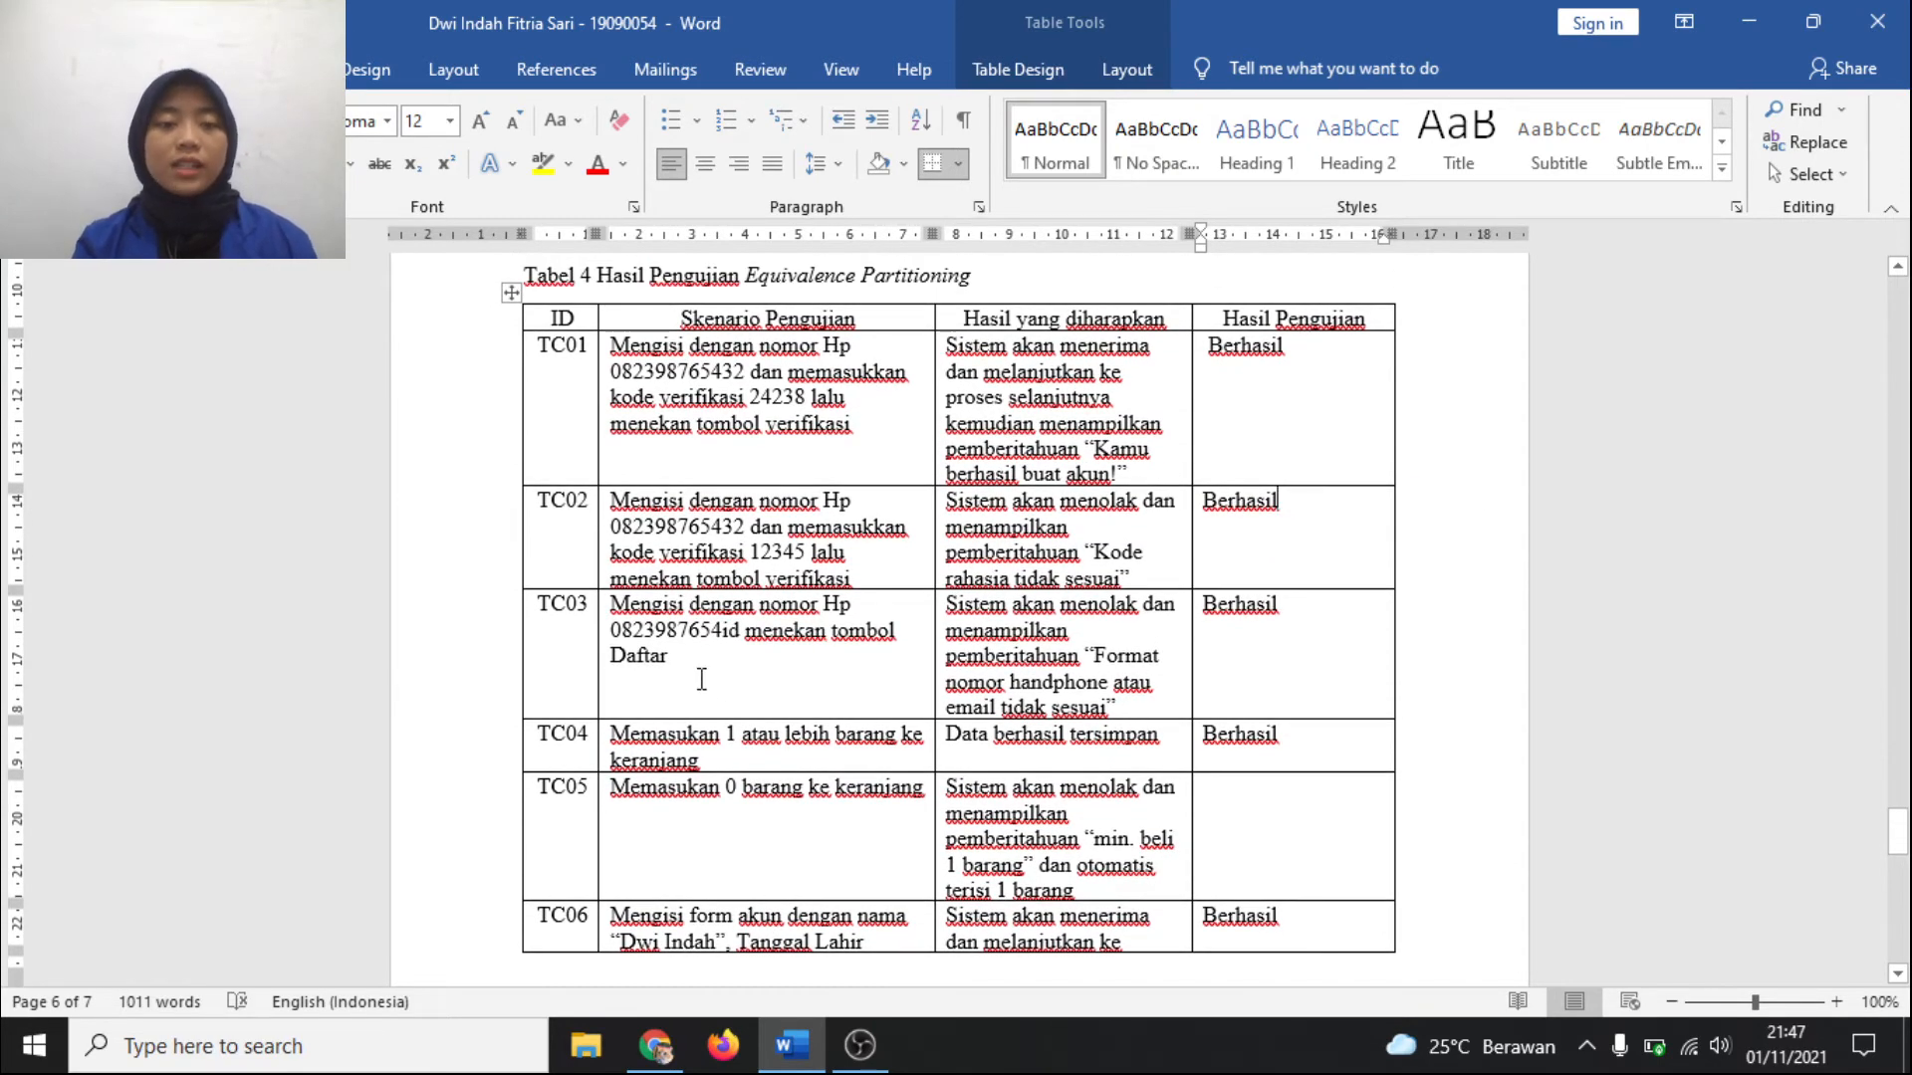
pyautogui.moveTo(672, 662); pyautogui.dragTo(618, 610)
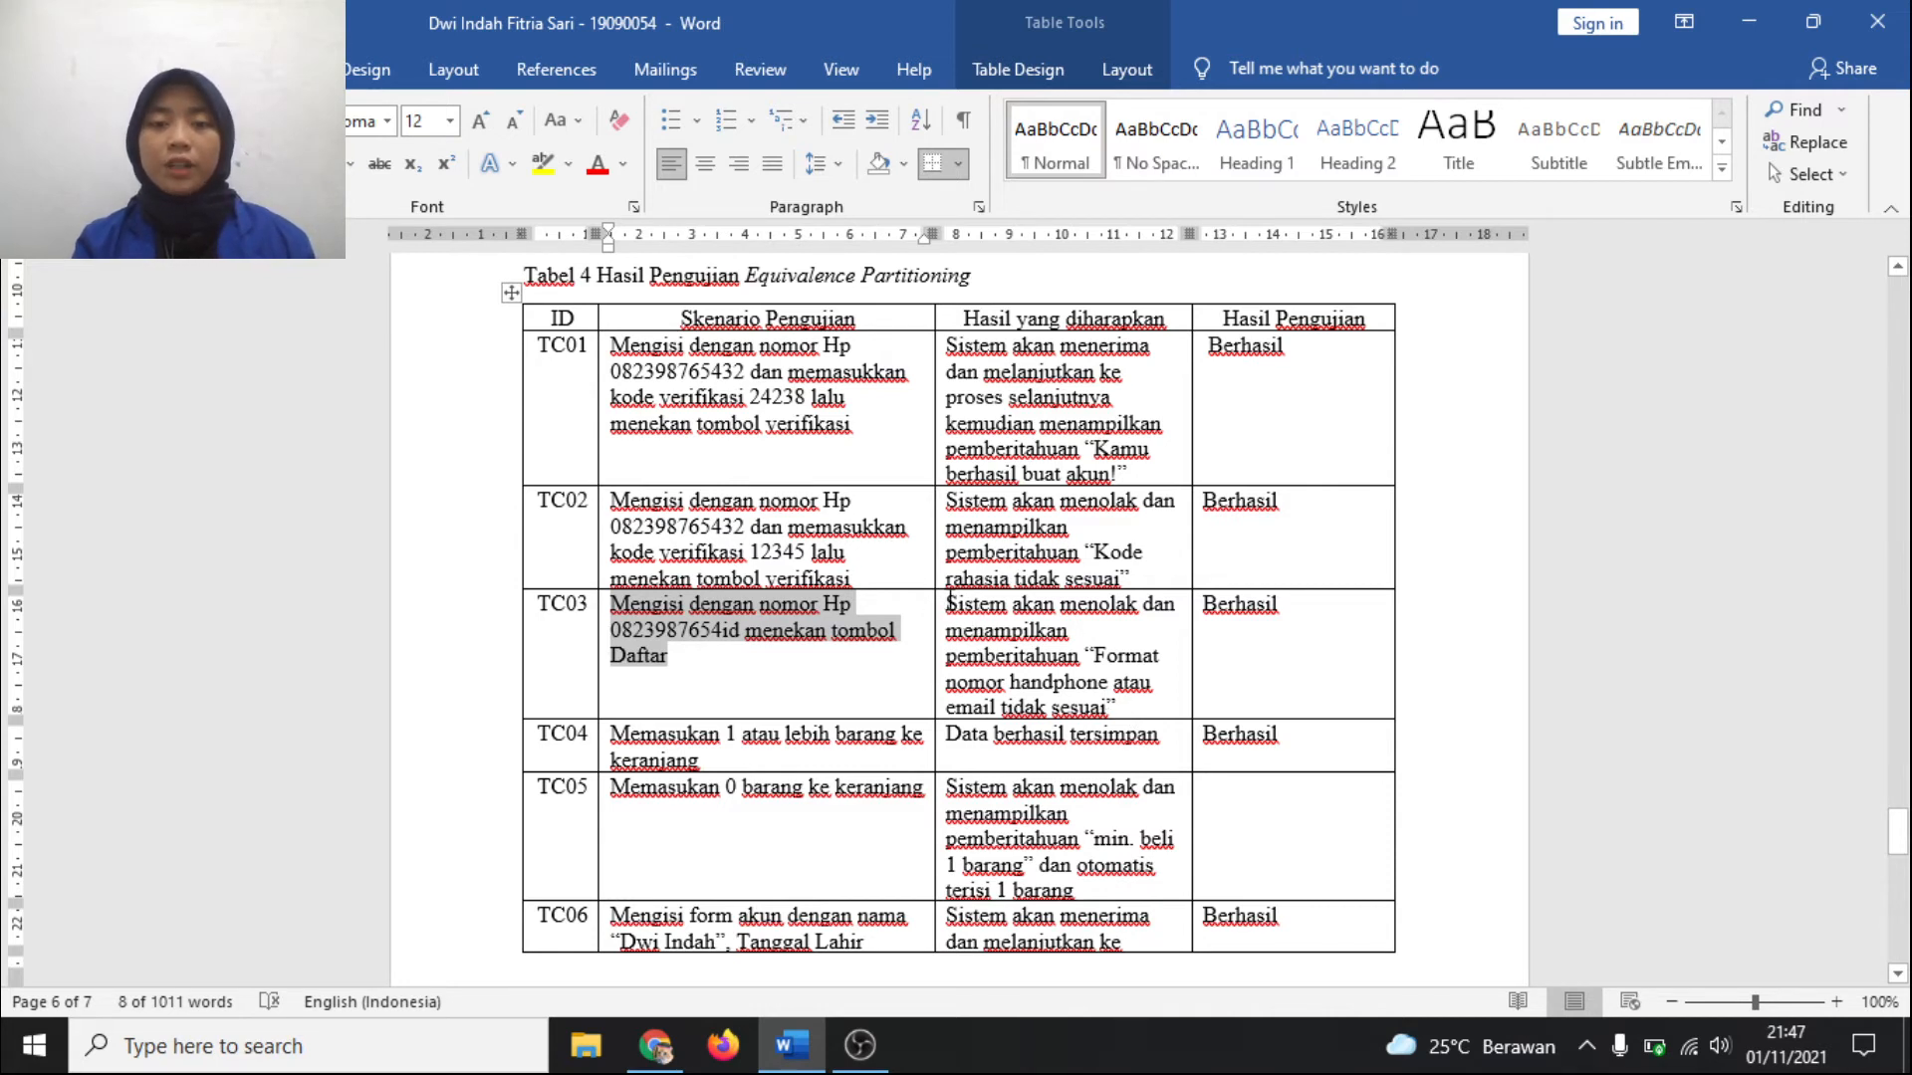
pyautogui.moveTo(951, 597); pyautogui.dragTo(1155, 707)
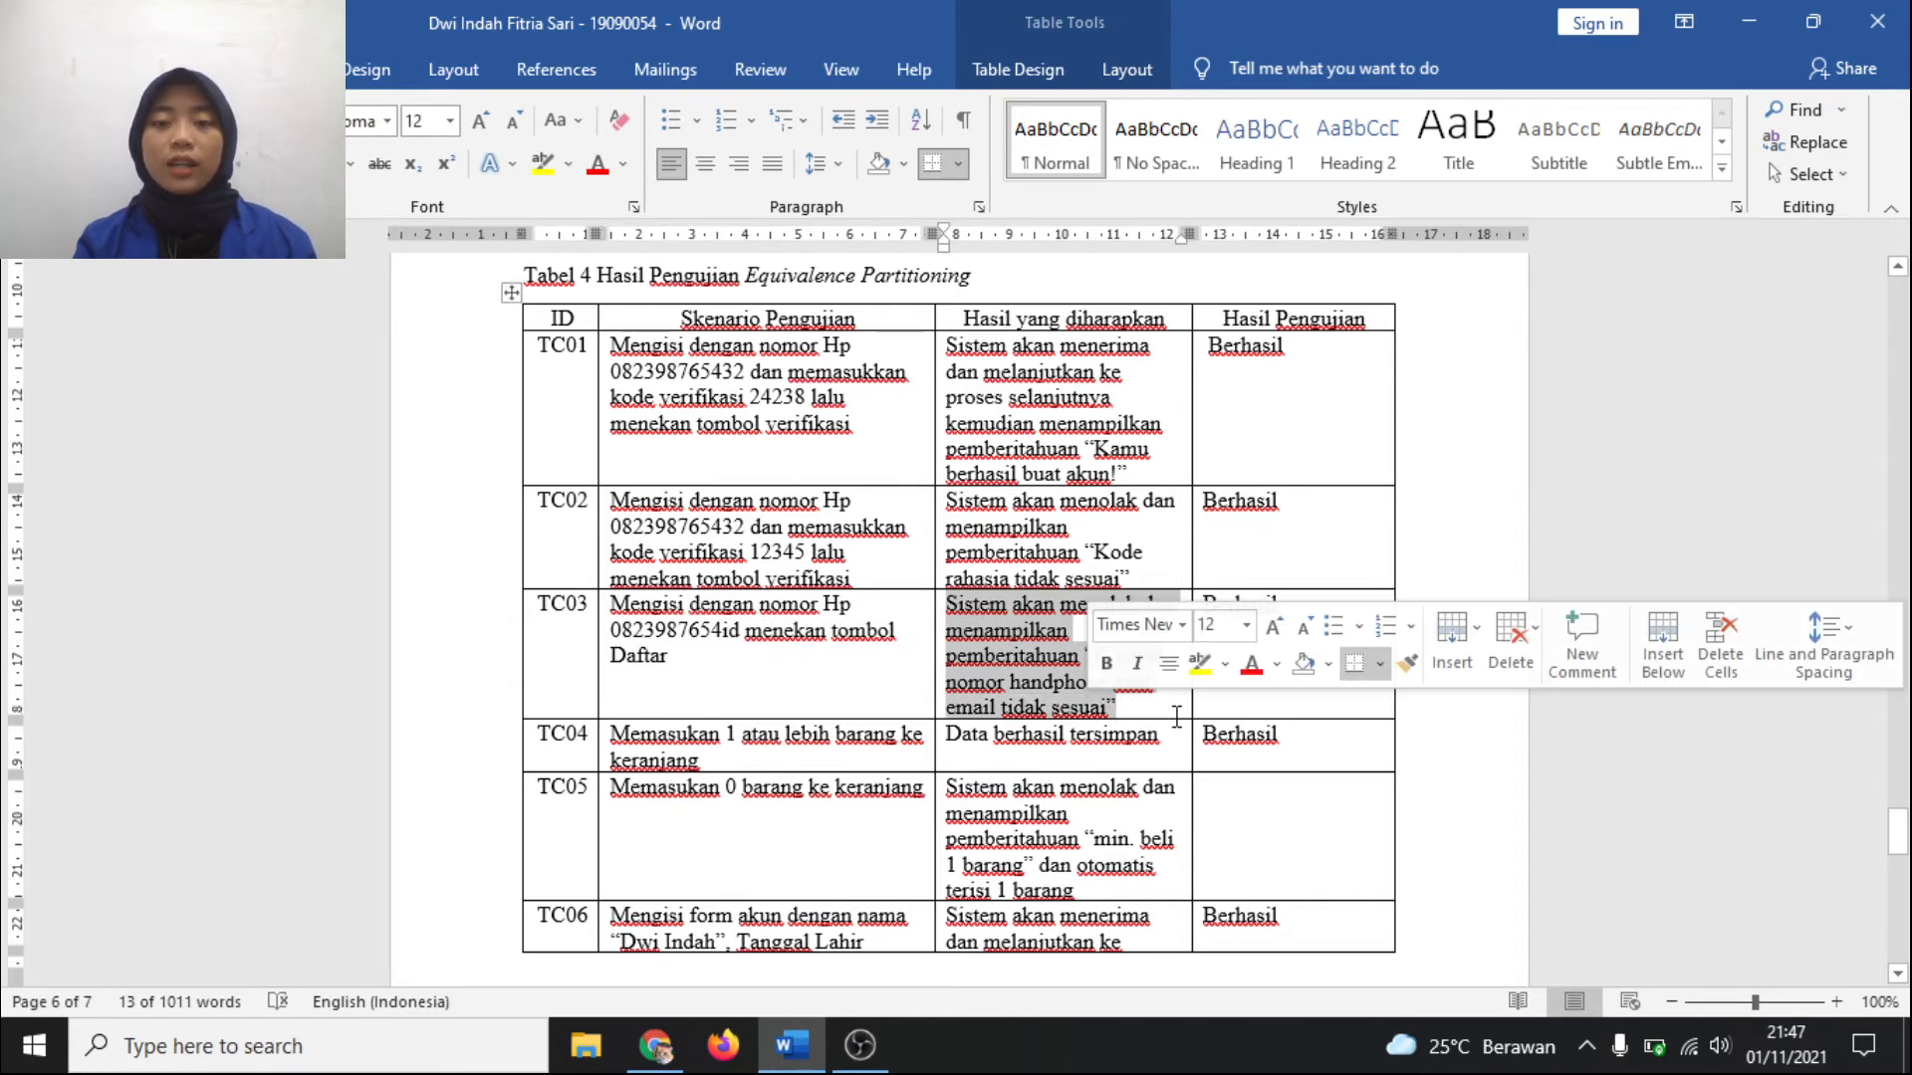
pyautogui.click(1051, 655)
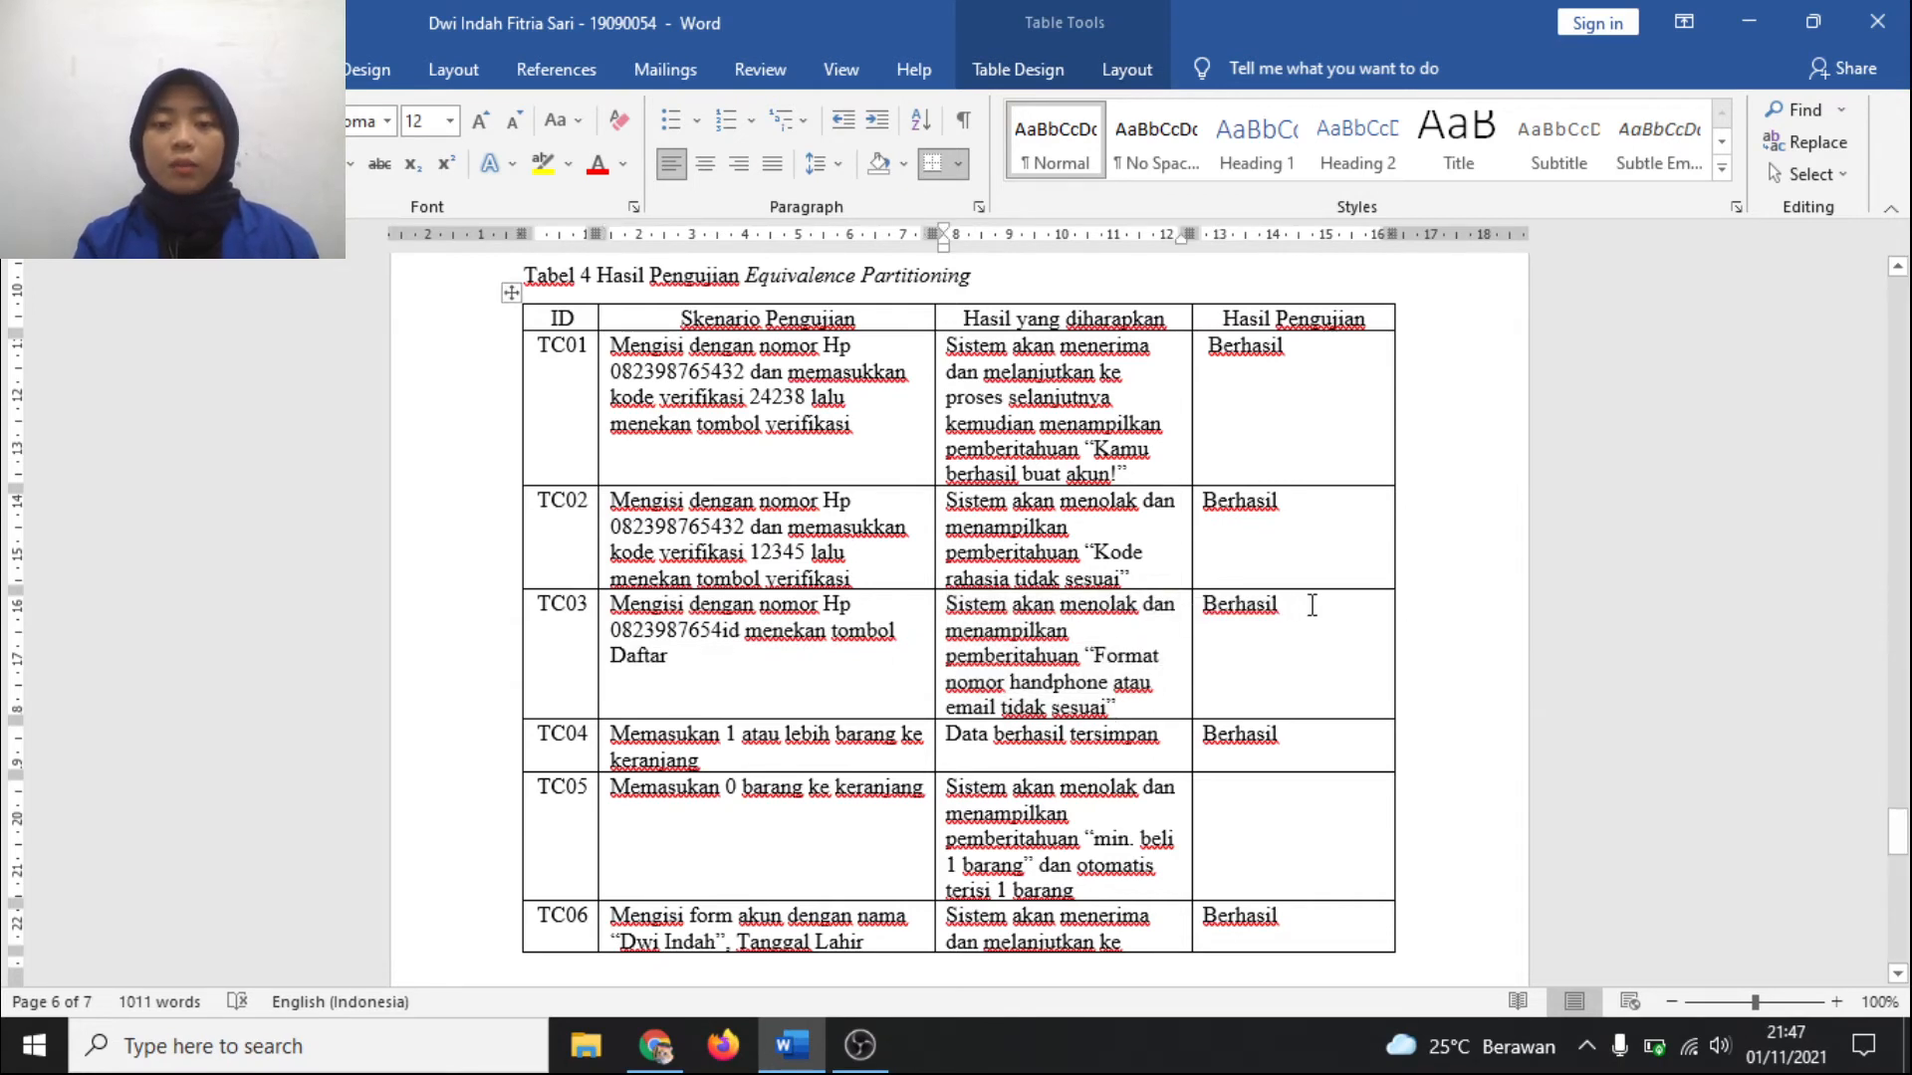
pyautogui.moveTo(1278, 607); pyautogui.dragTo(1205, 602)
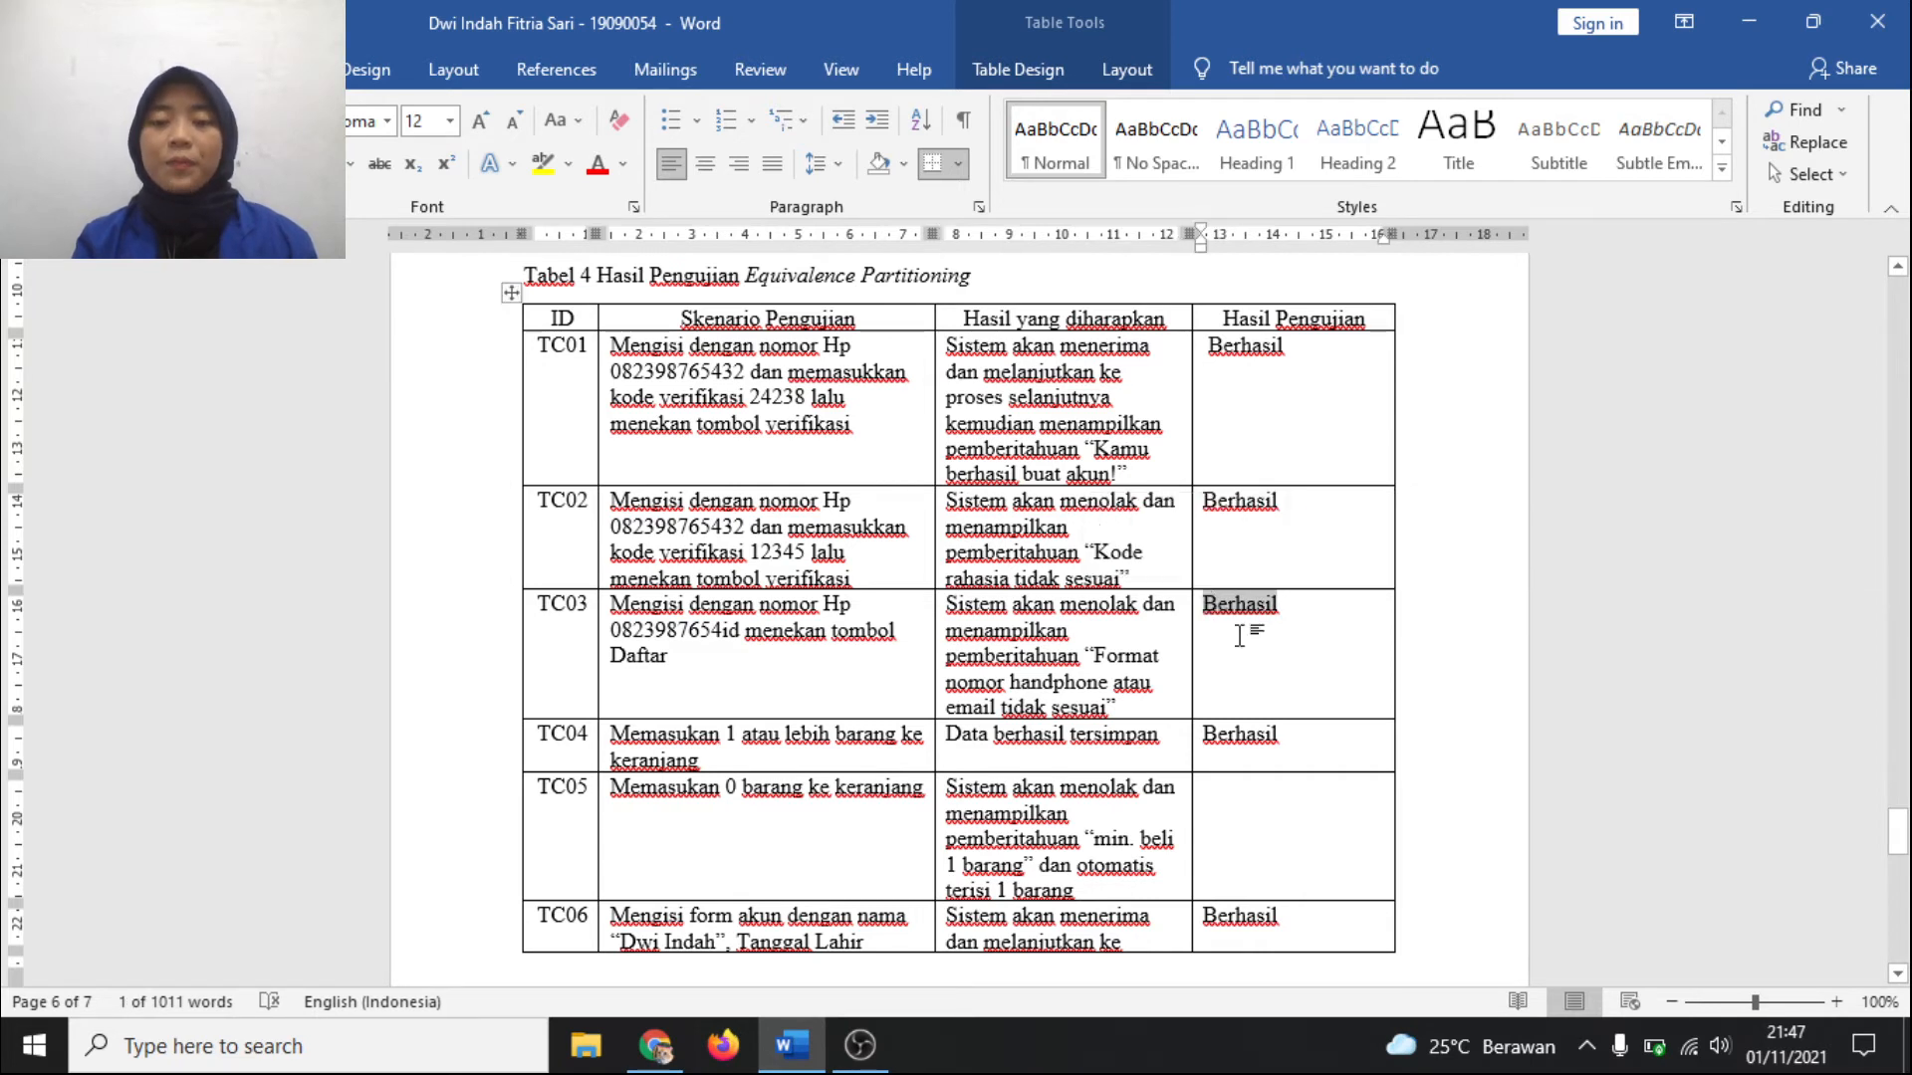
pyautogui.click(1238, 616)
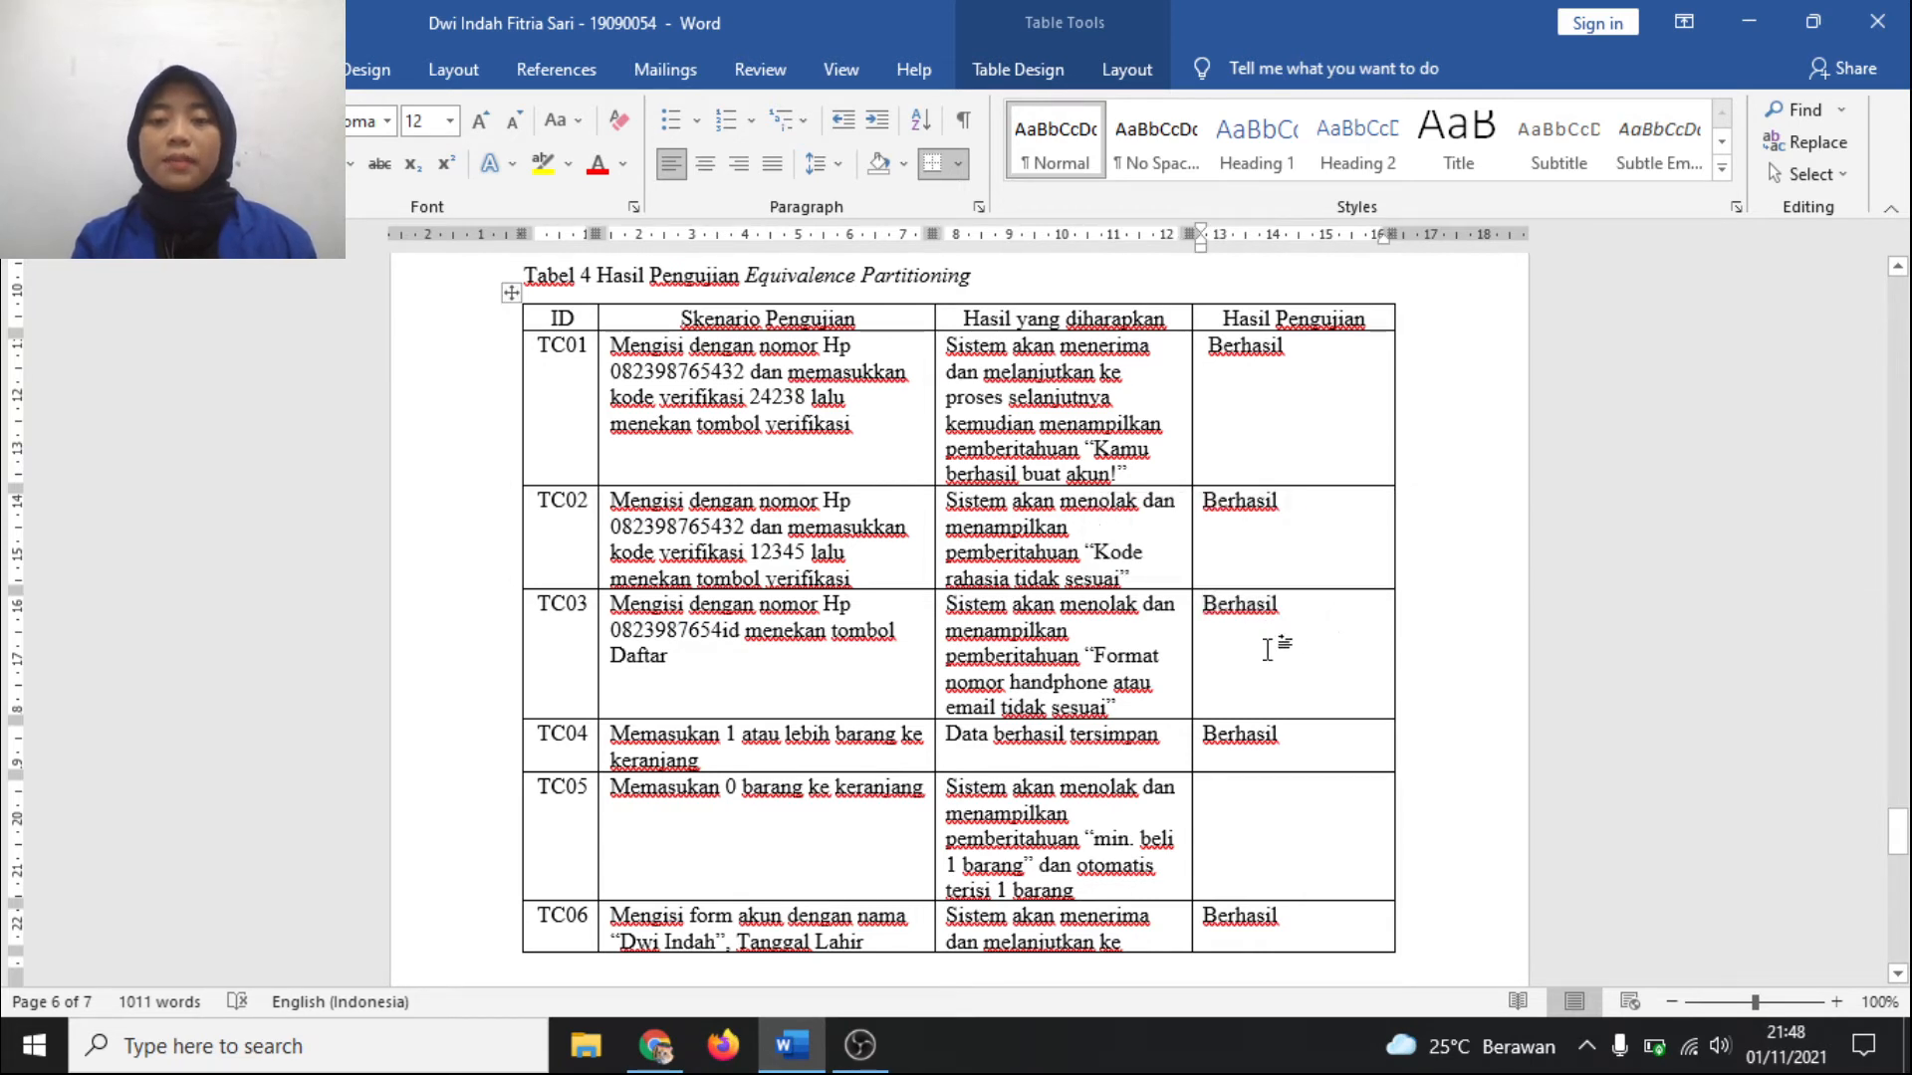
pyautogui.click(1268, 650)
# Step: Select the TC04 scenario about adding one or more items to the cart, followed by its expected result and its test result
pyautogui.scroll(-2, 1262, 564)
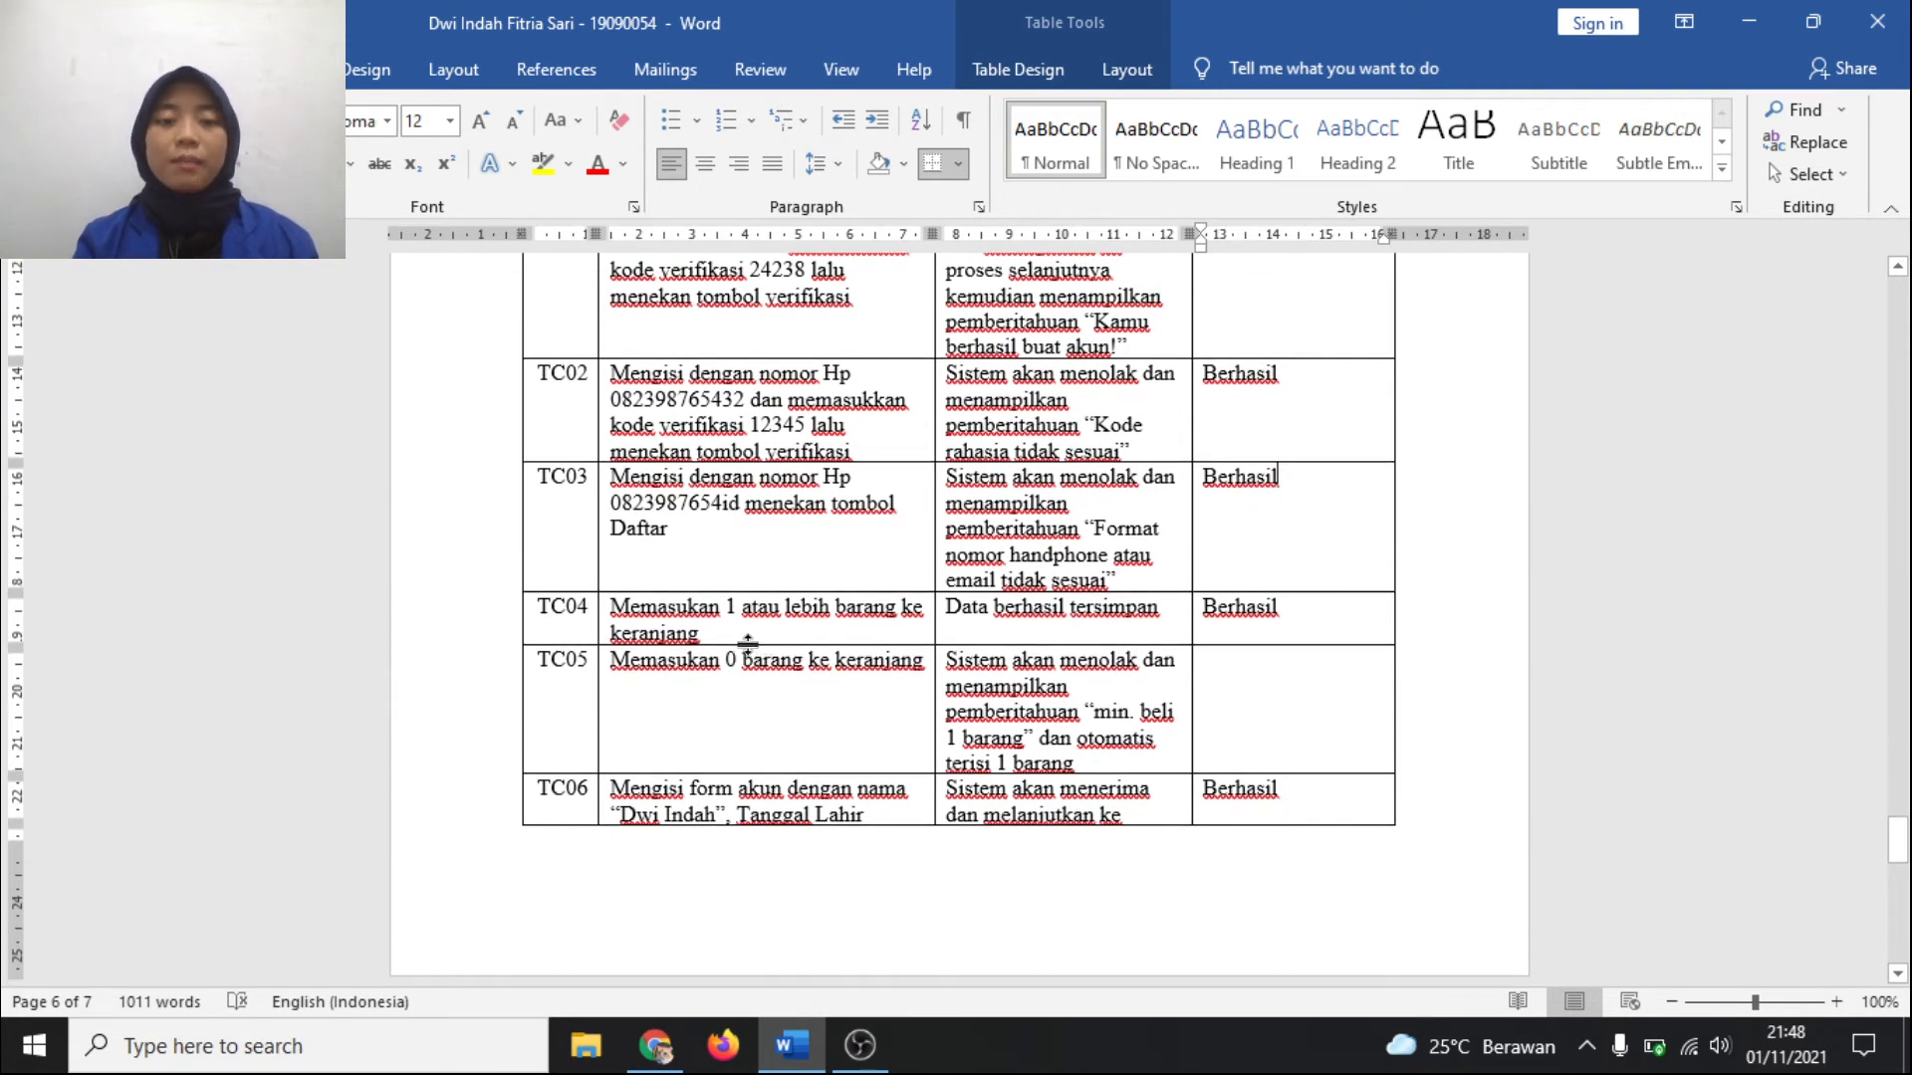
pyautogui.click(721, 638)
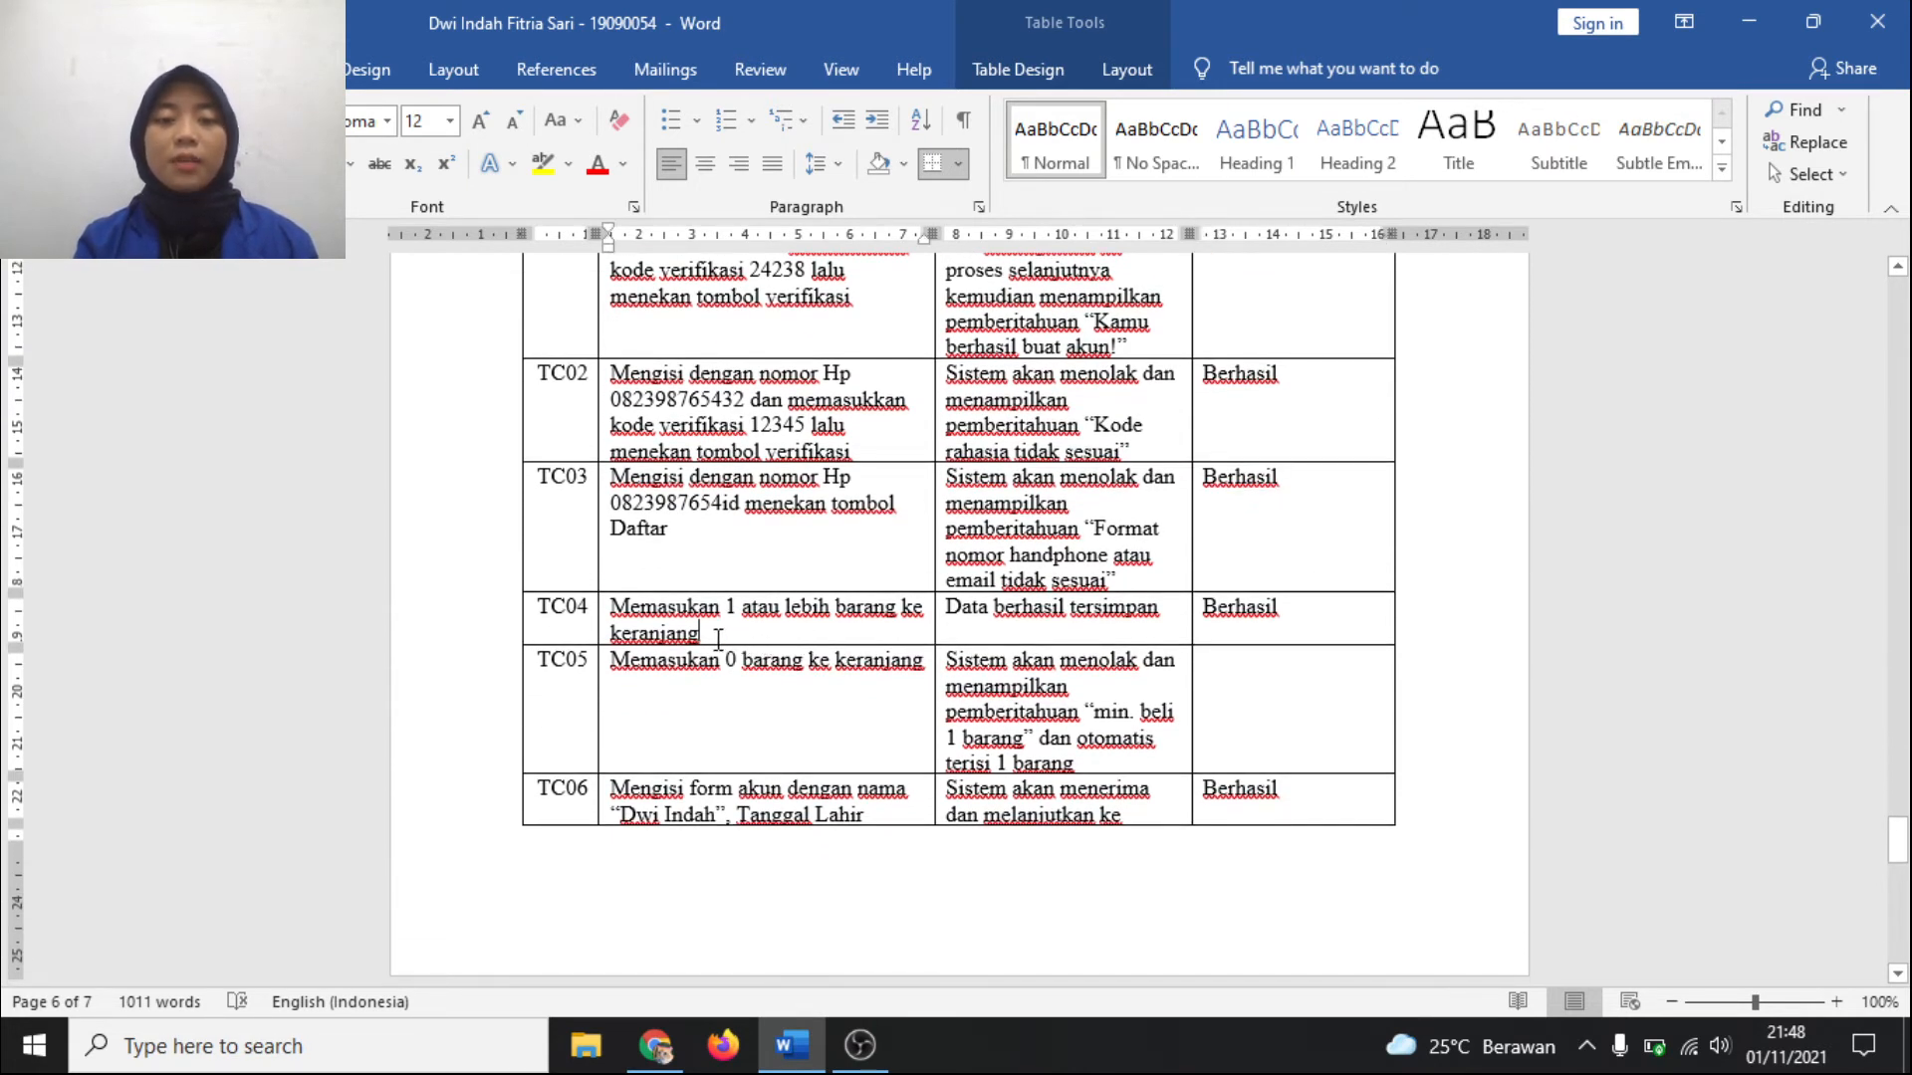
pyautogui.moveTo(718, 638); pyautogui.dragTo(610, 608)
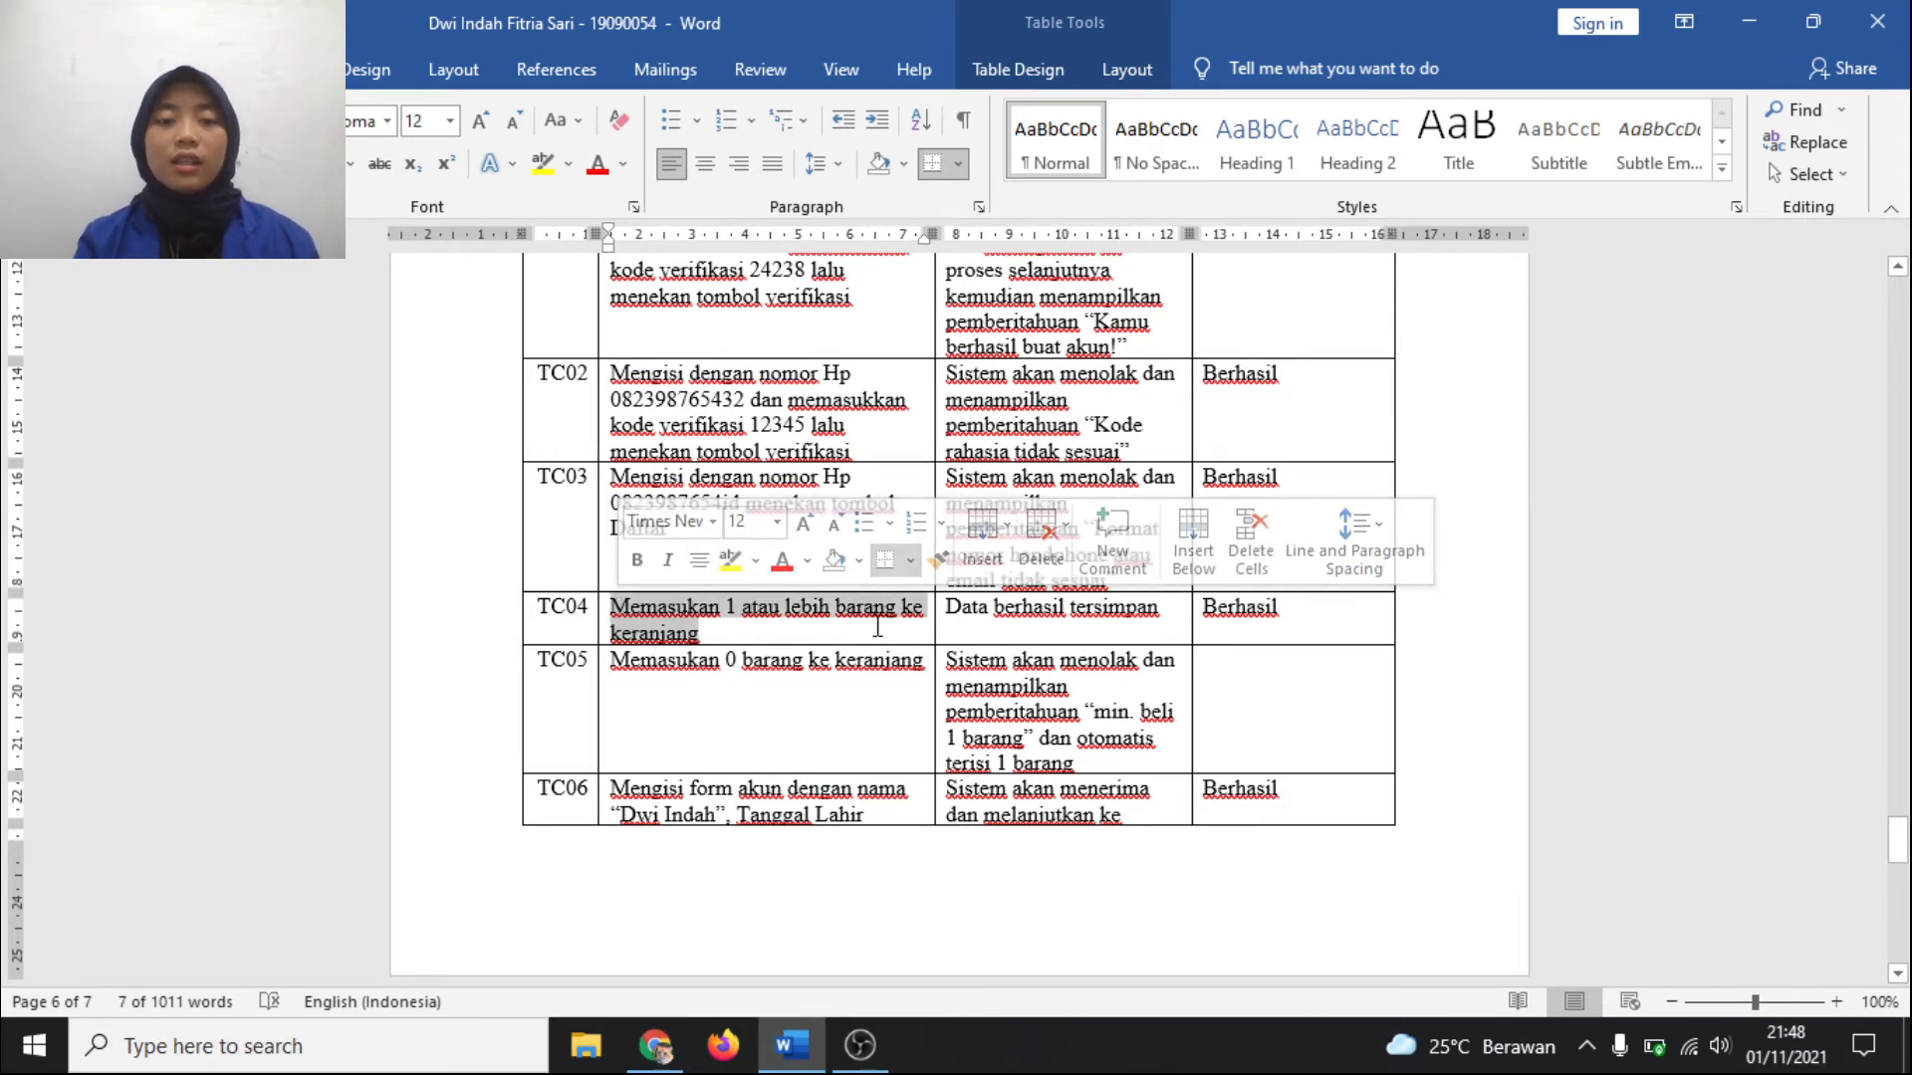
pyautogui.click(1056, 628)
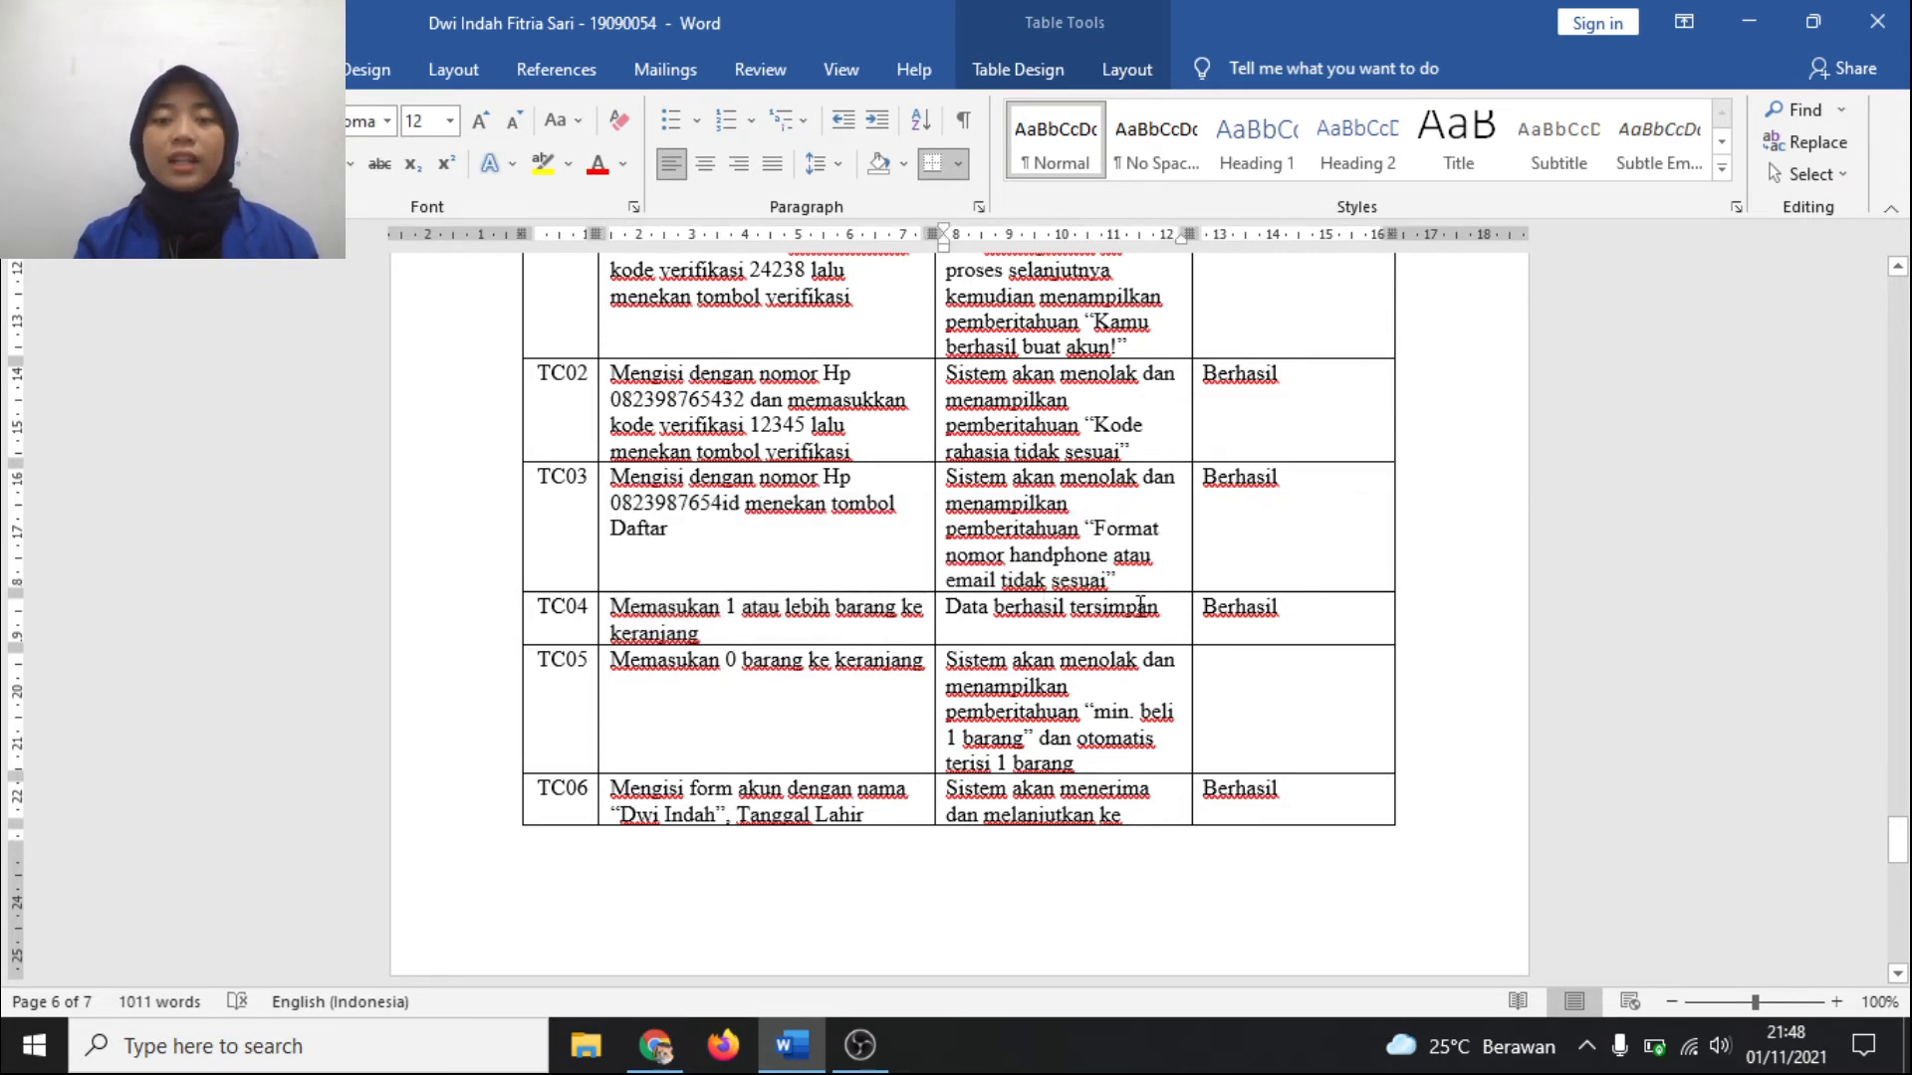
pyautogui.moveTo(1162, 608); pyautogui.dragTo(953, 608)
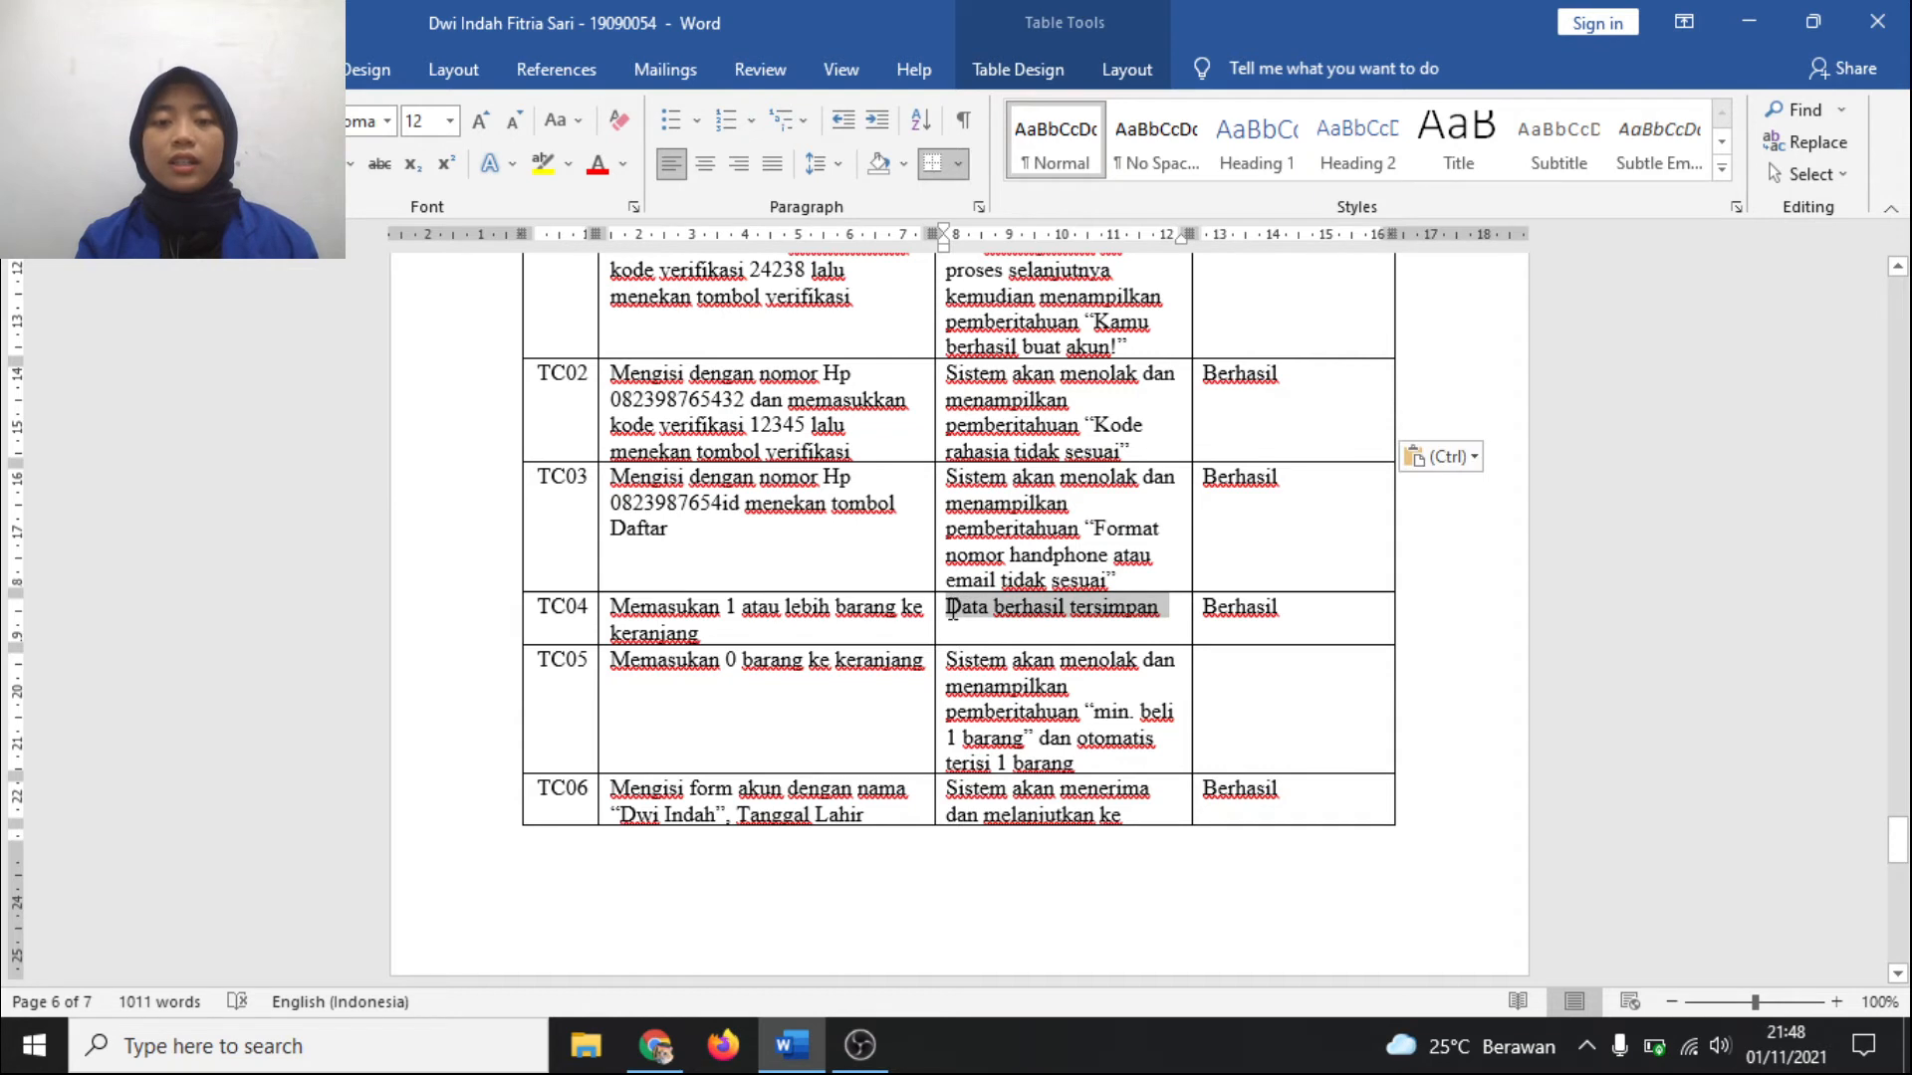
pyautogui.click(1298, 622)
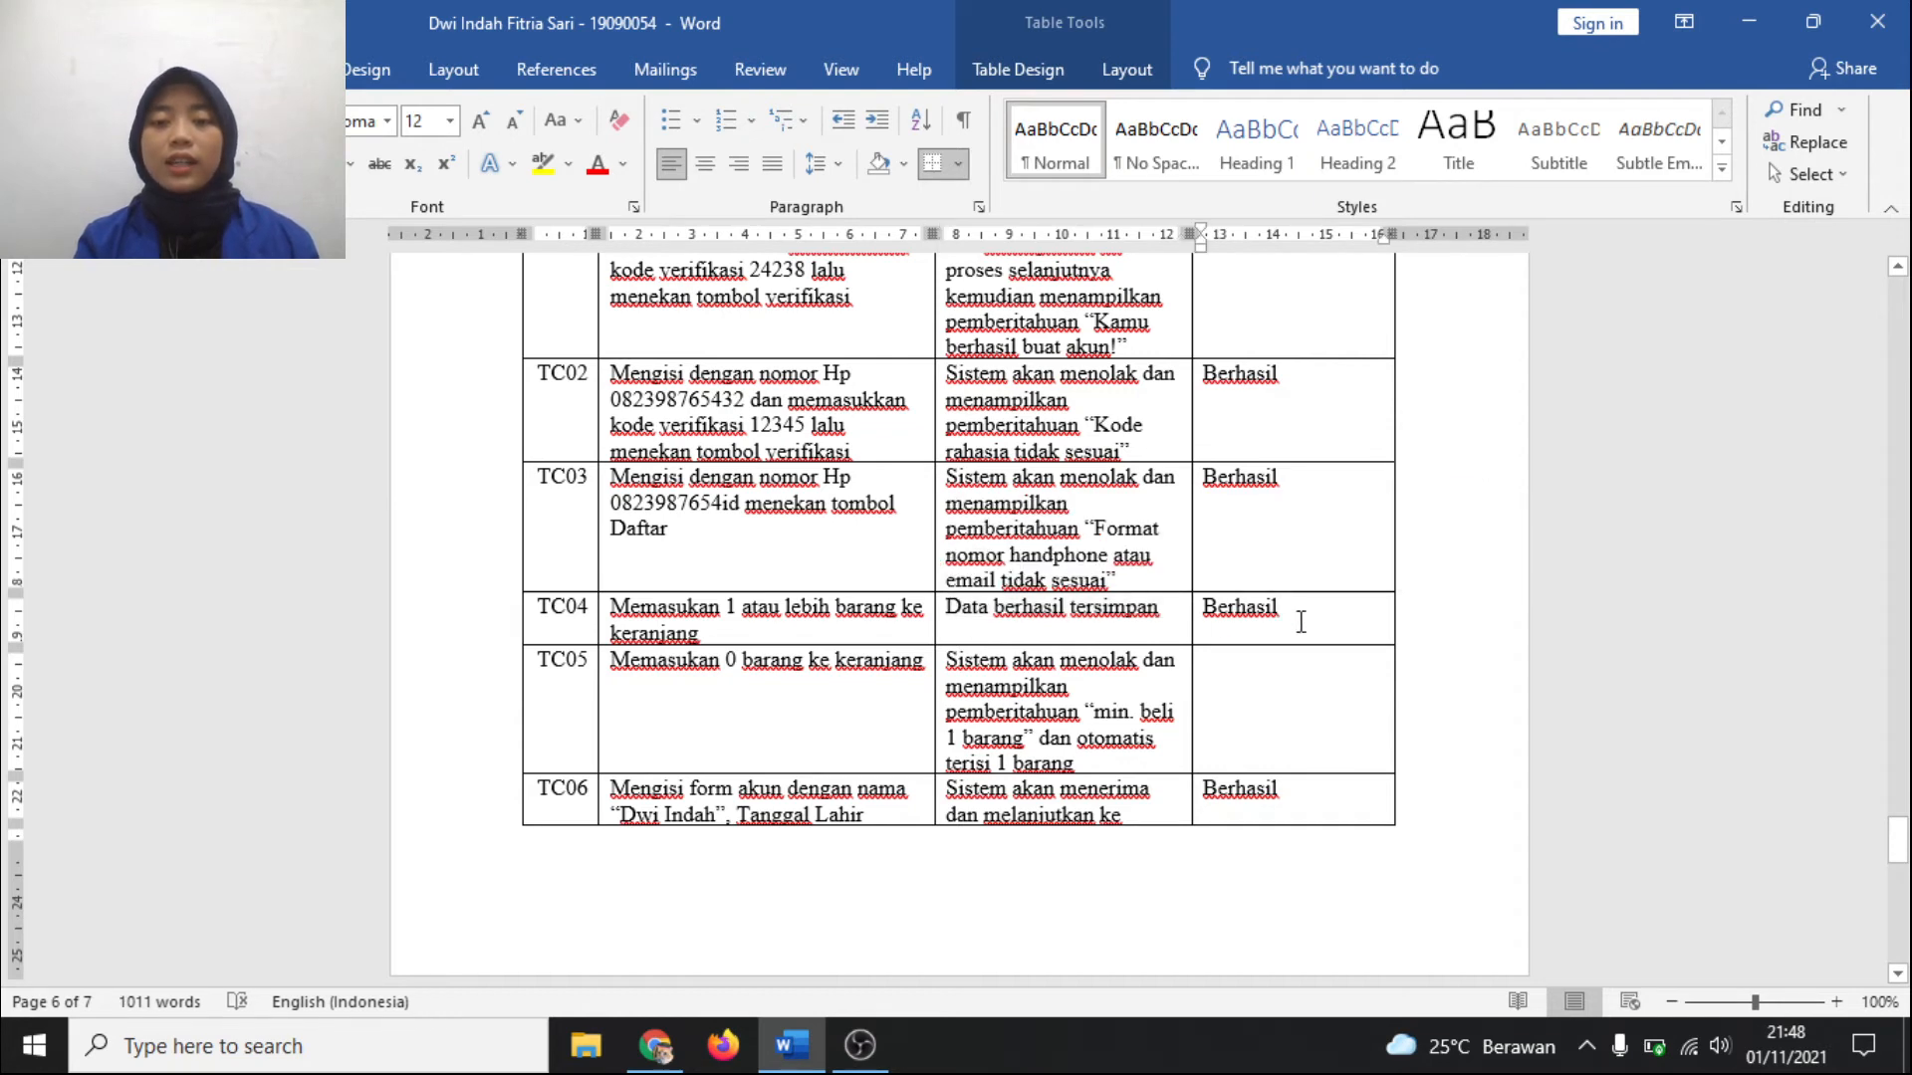
pyautogui.moveTo(1301, 622); pyautogui.dragTo(1205, 619)
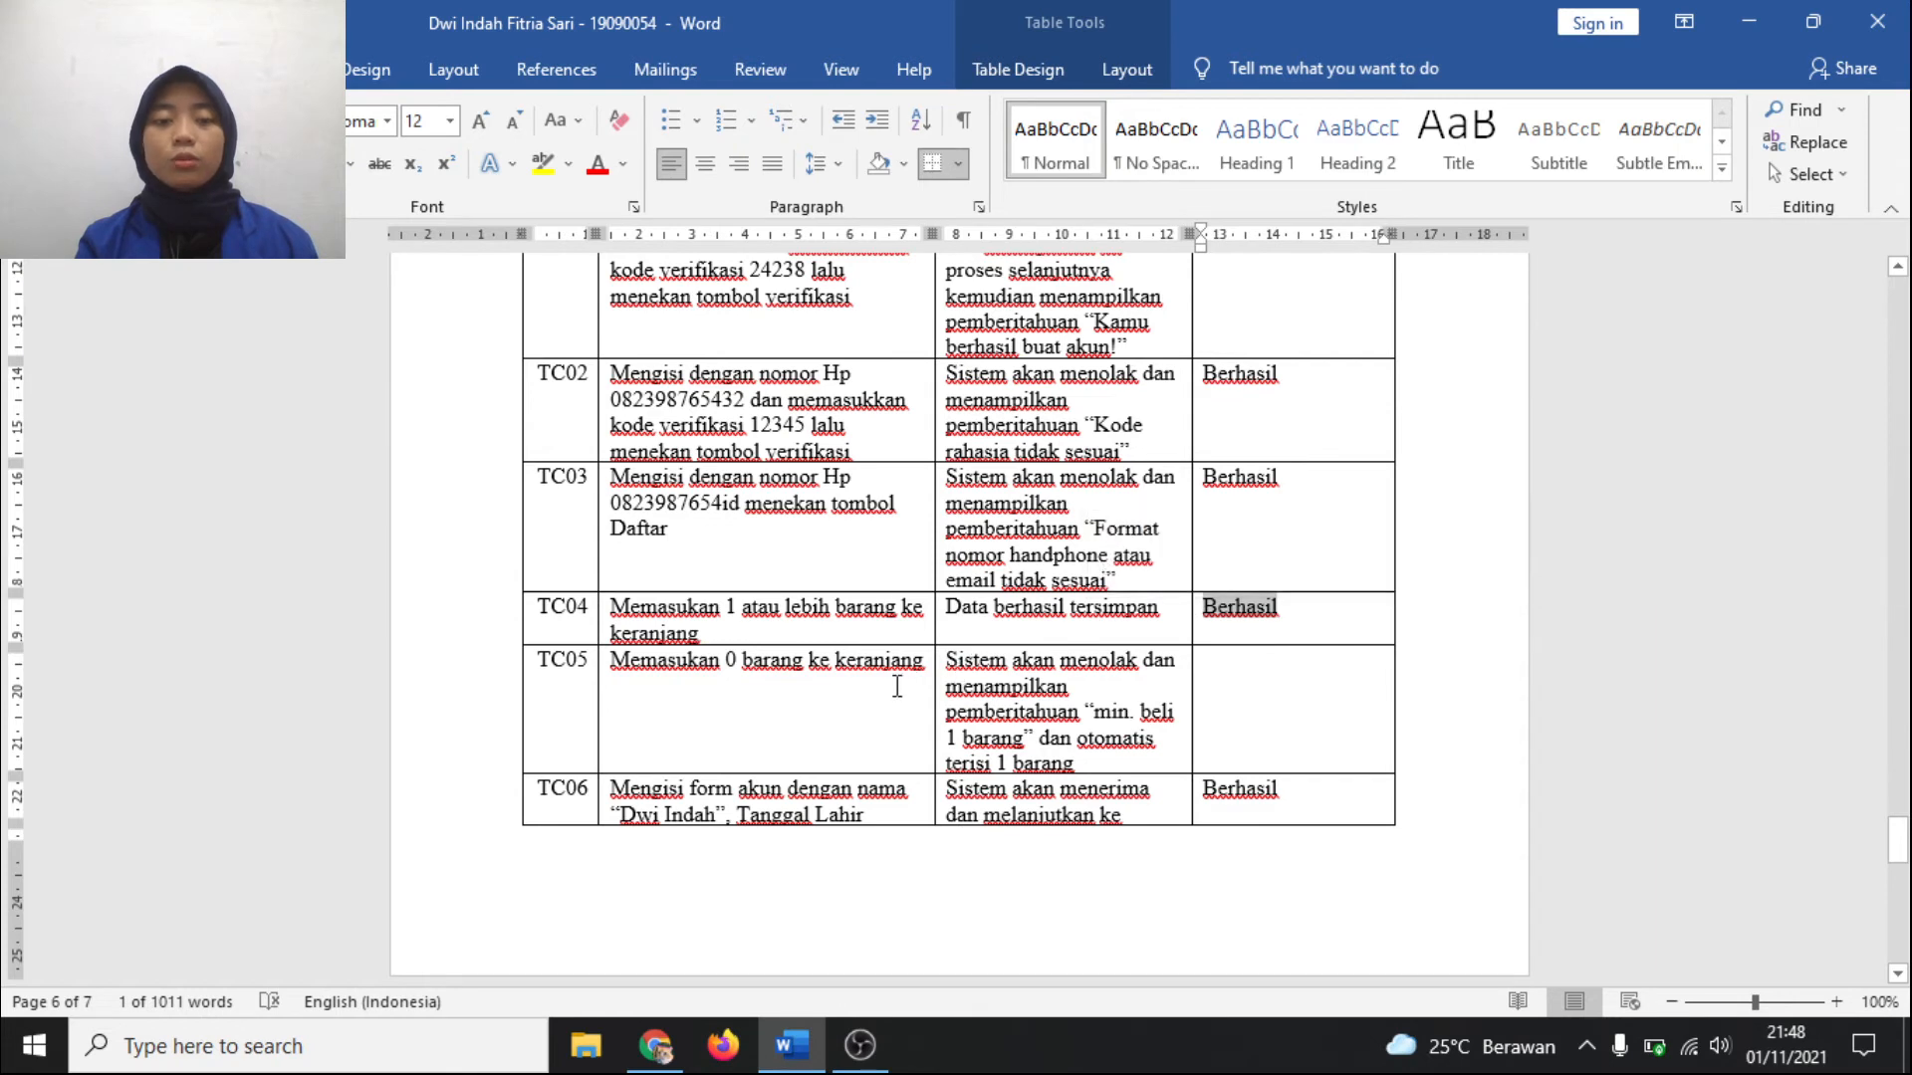
# Step: Select the TC05 scenario and its expected result from "min. beli 1 barang" onward, and place the cursor in its Hasil Pengujian cell
pyautogui.click(896, 686)
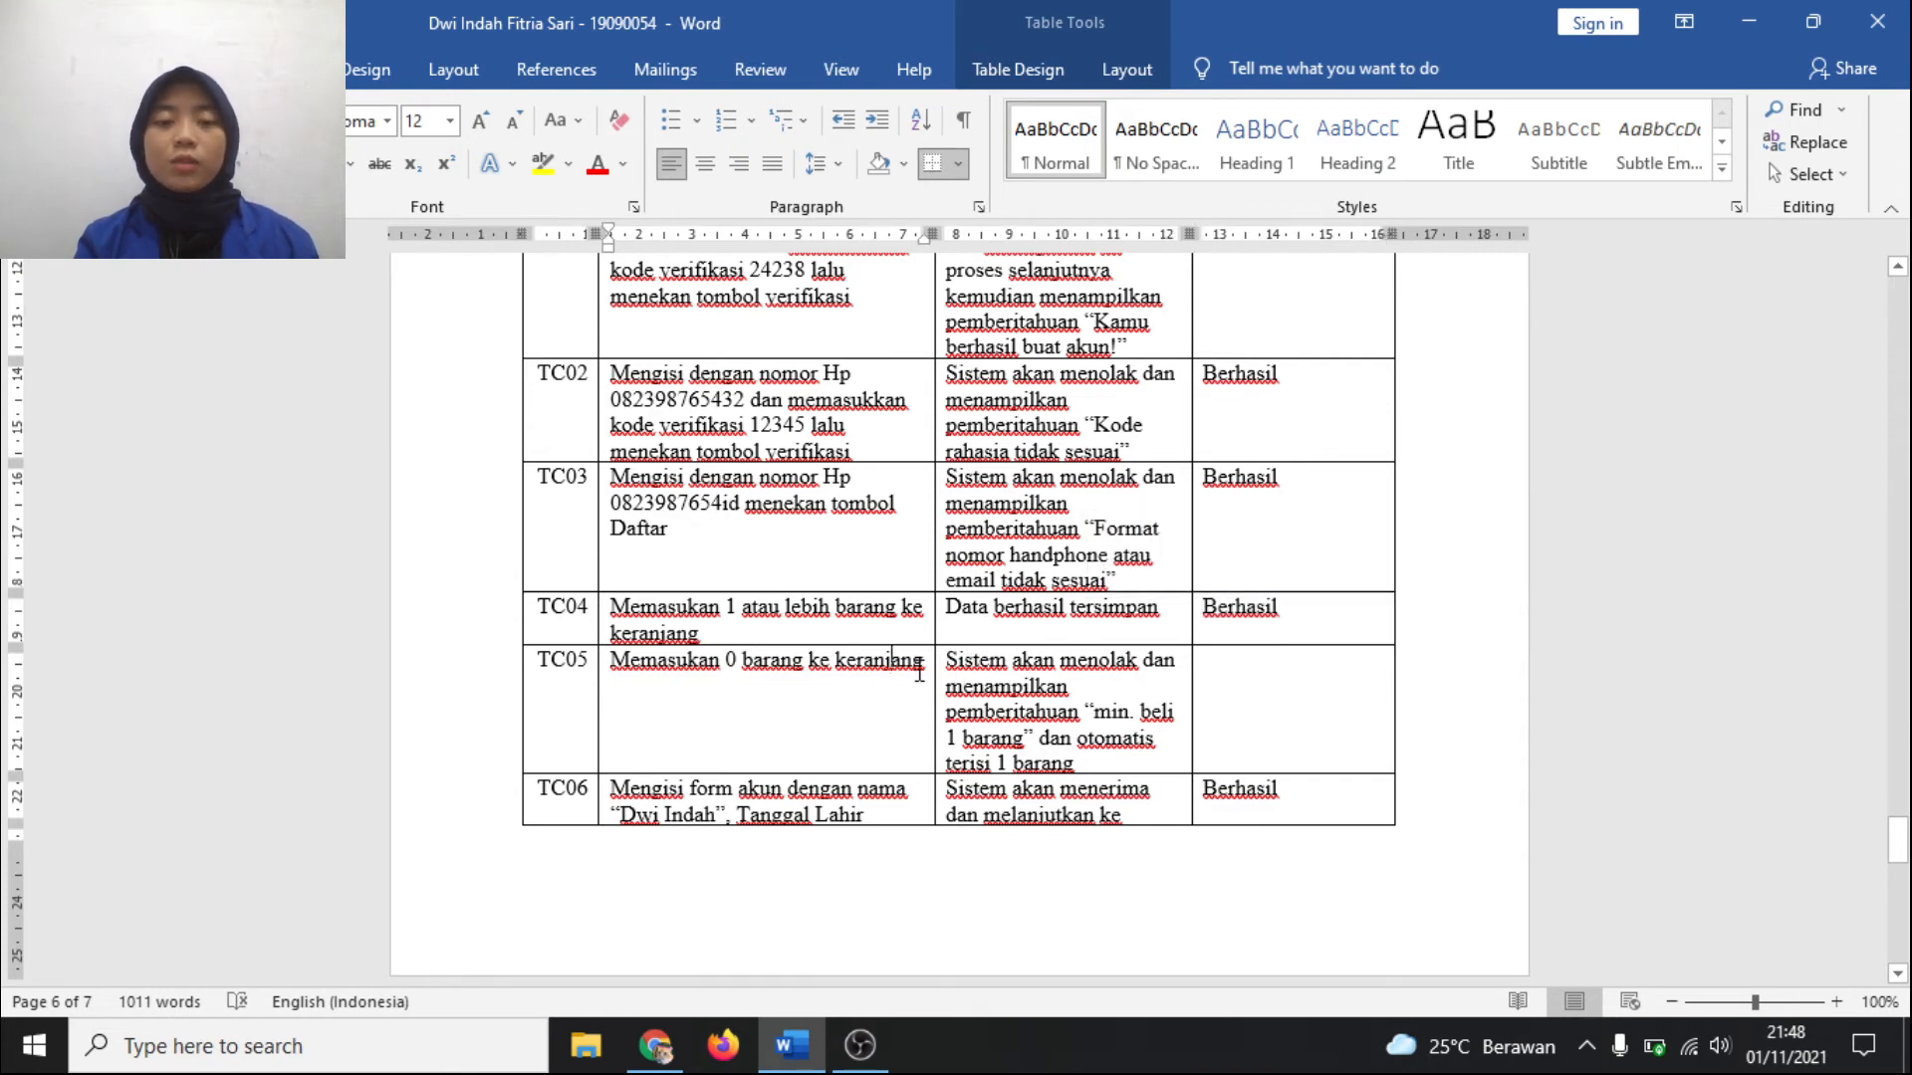
pyautogui.moveTo(923, 662); pyautogui.dragTo(609, 662)
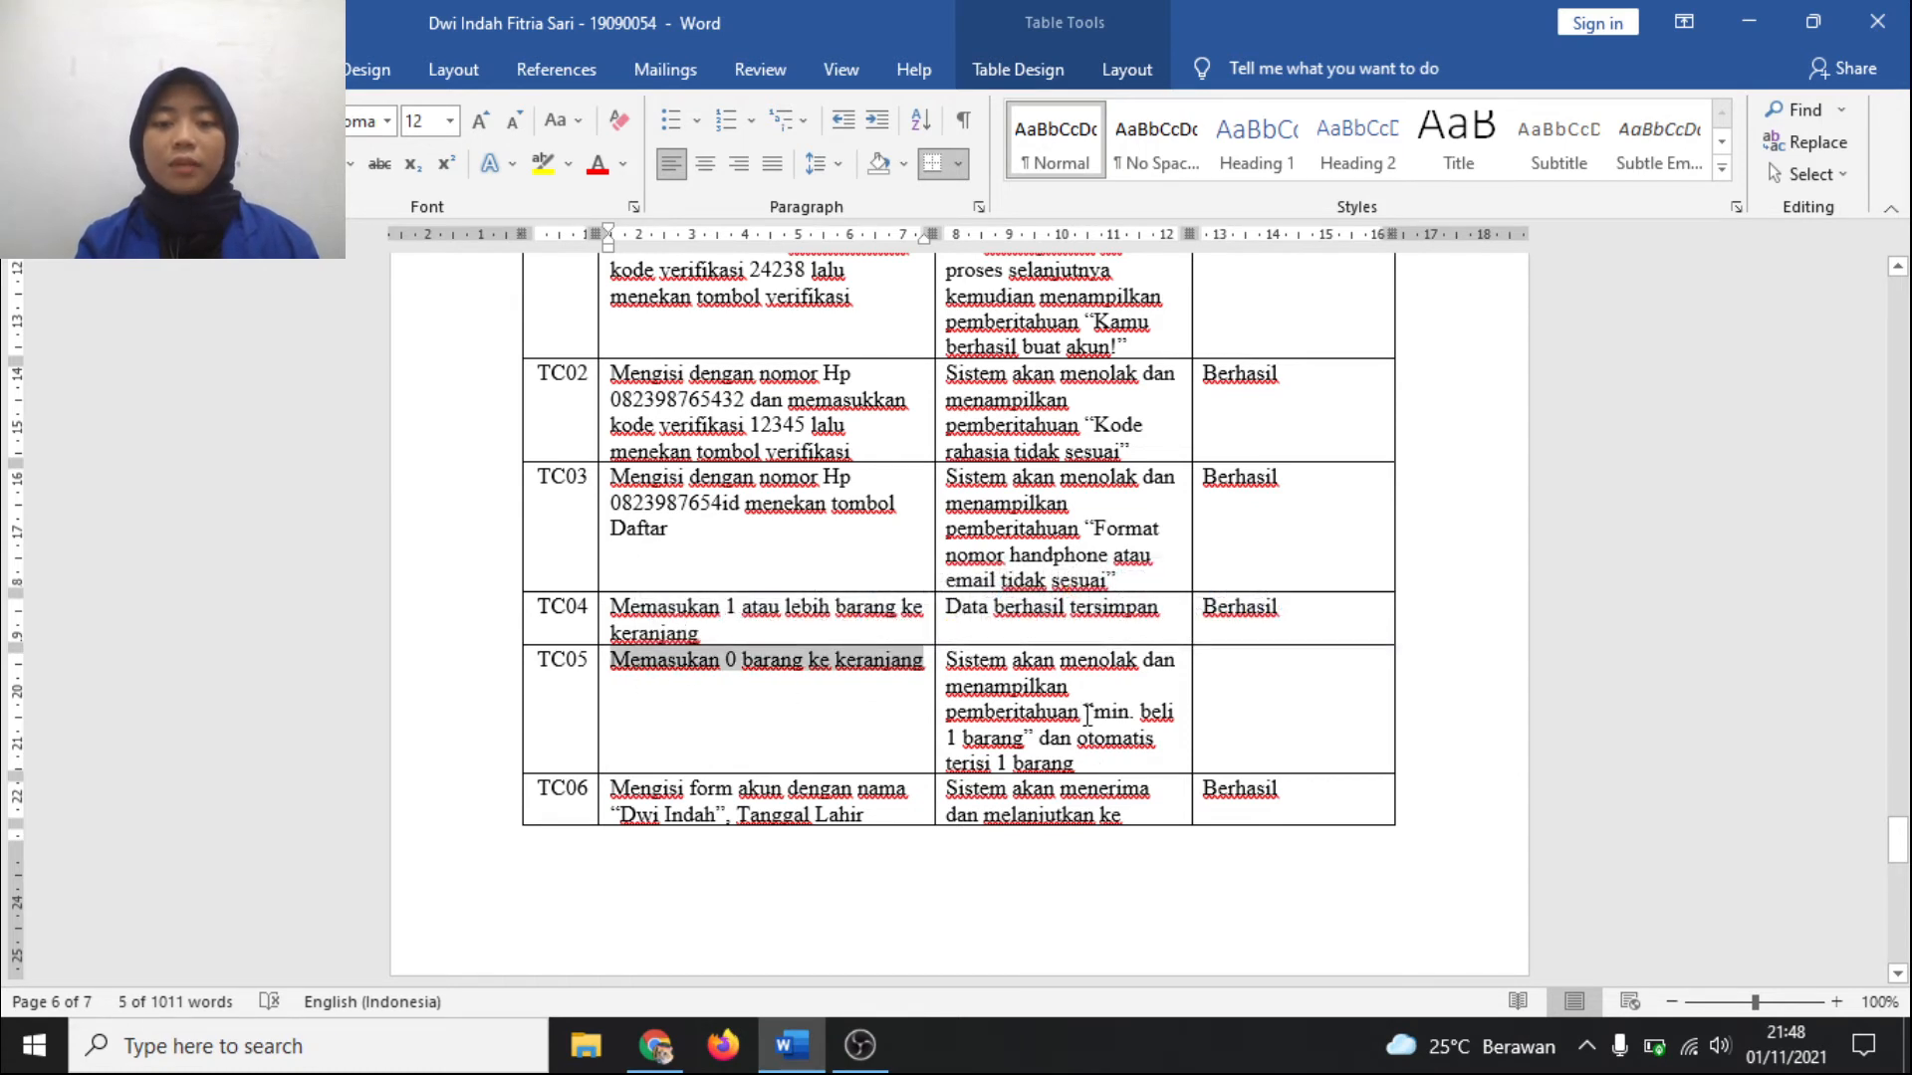
pyautogui.moveTo(1087, 714); pyautogui.dragTo(1092, 758)
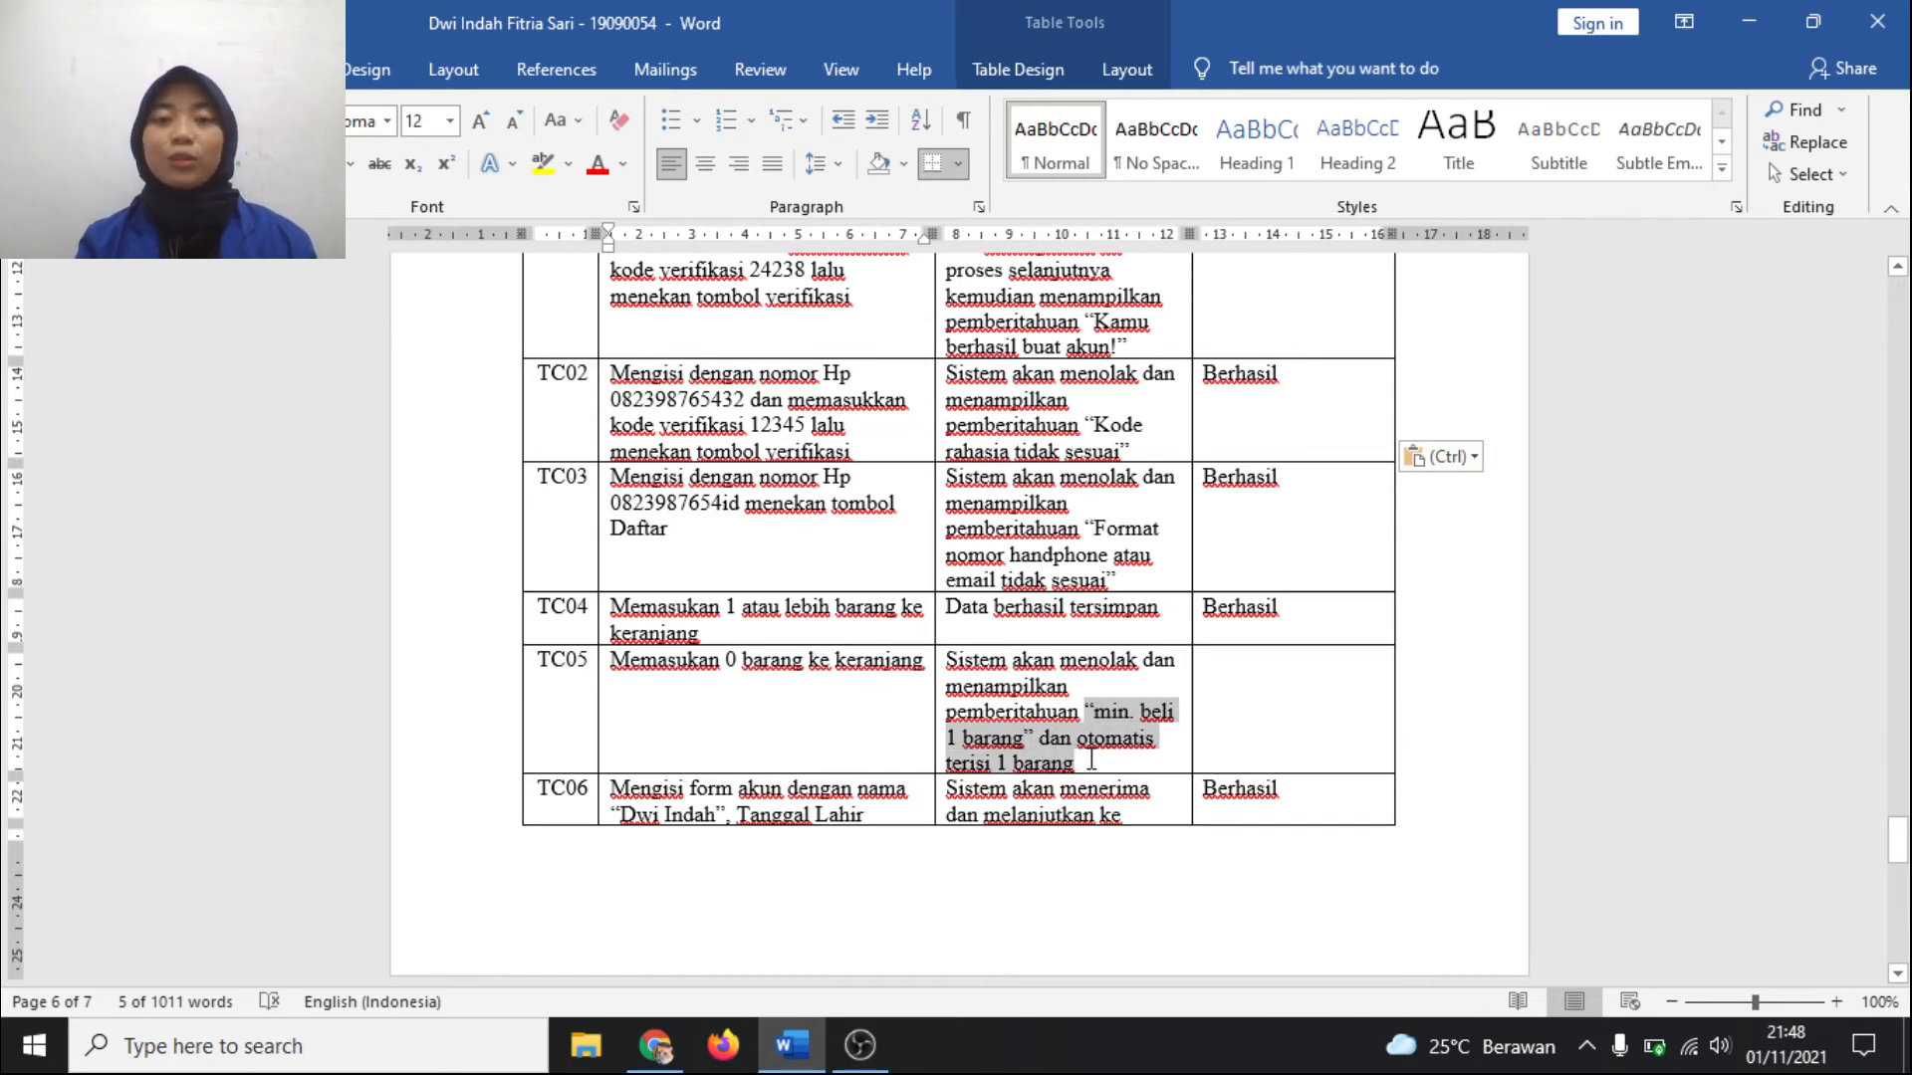
pyautogui.moveTo(1092, 759); pyautogui.dragTo(1092, 759)
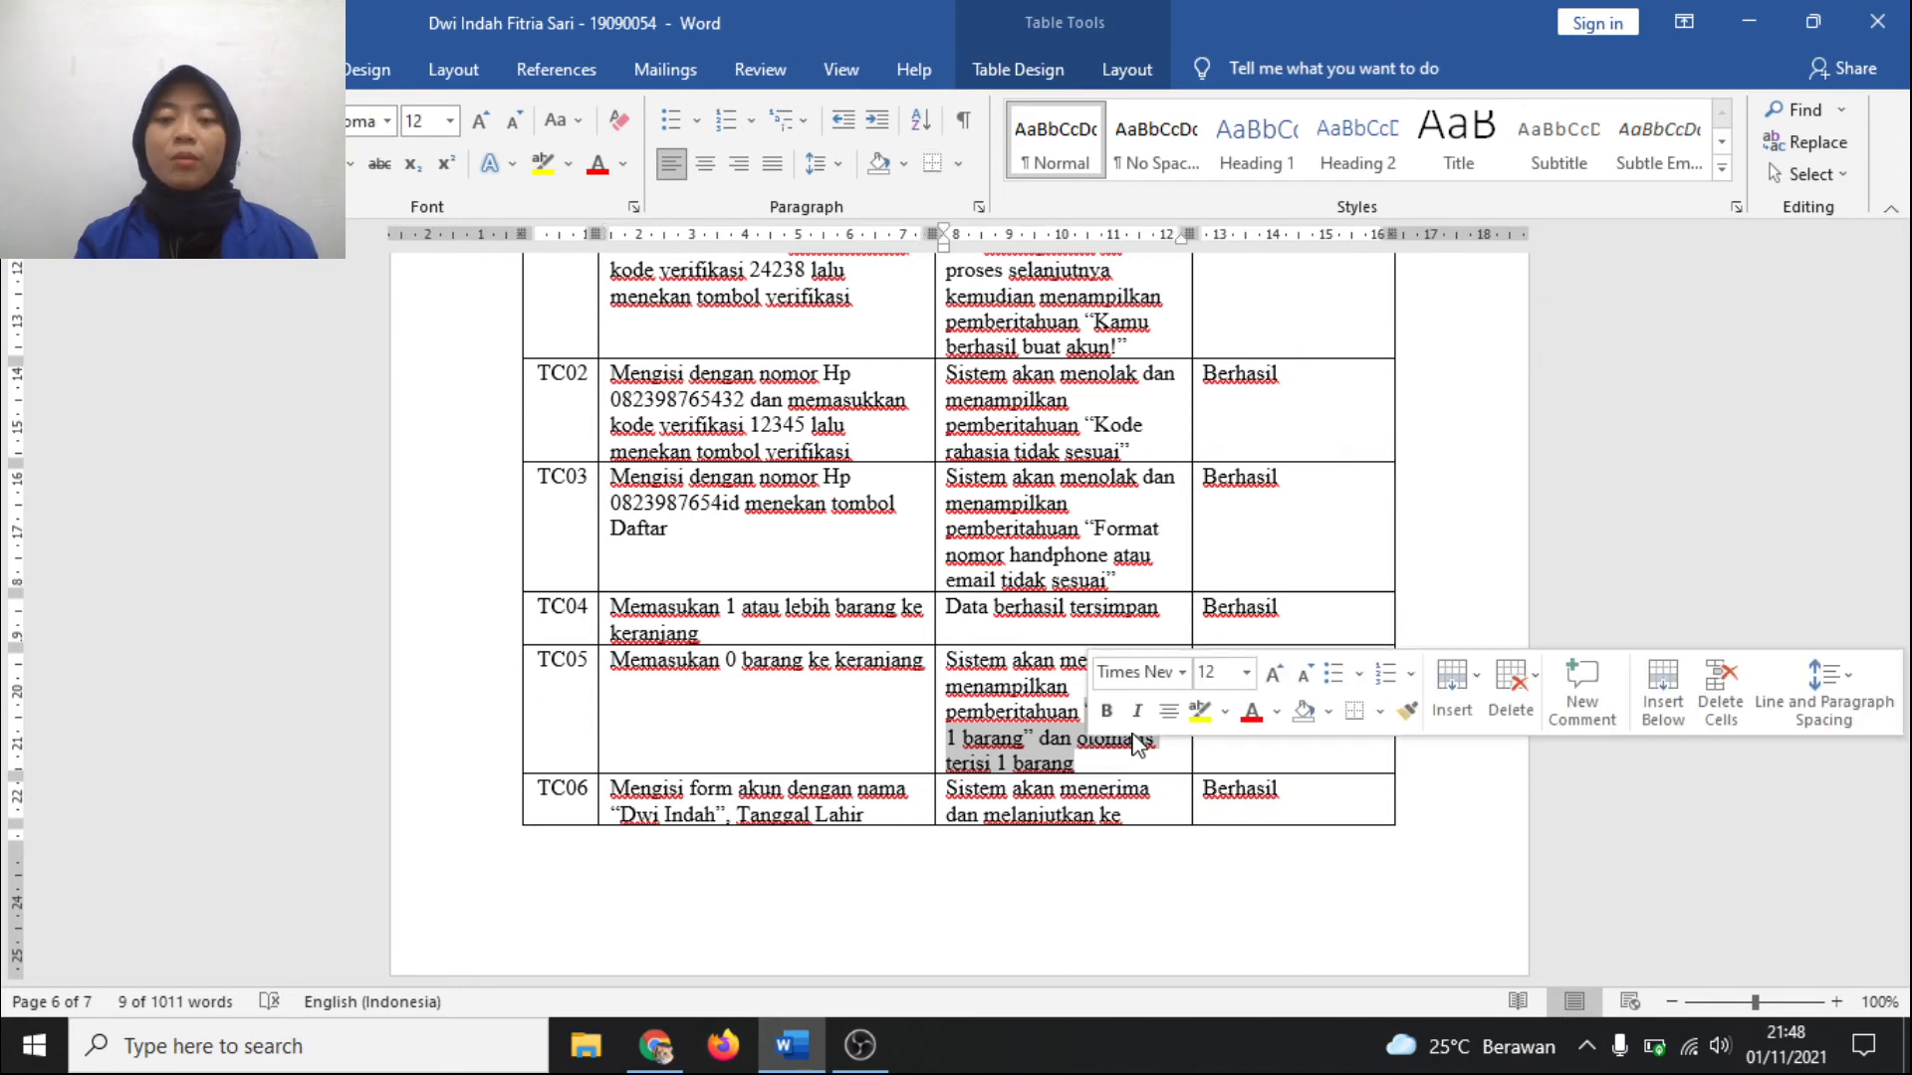
pyautogui.click(1218, 742)
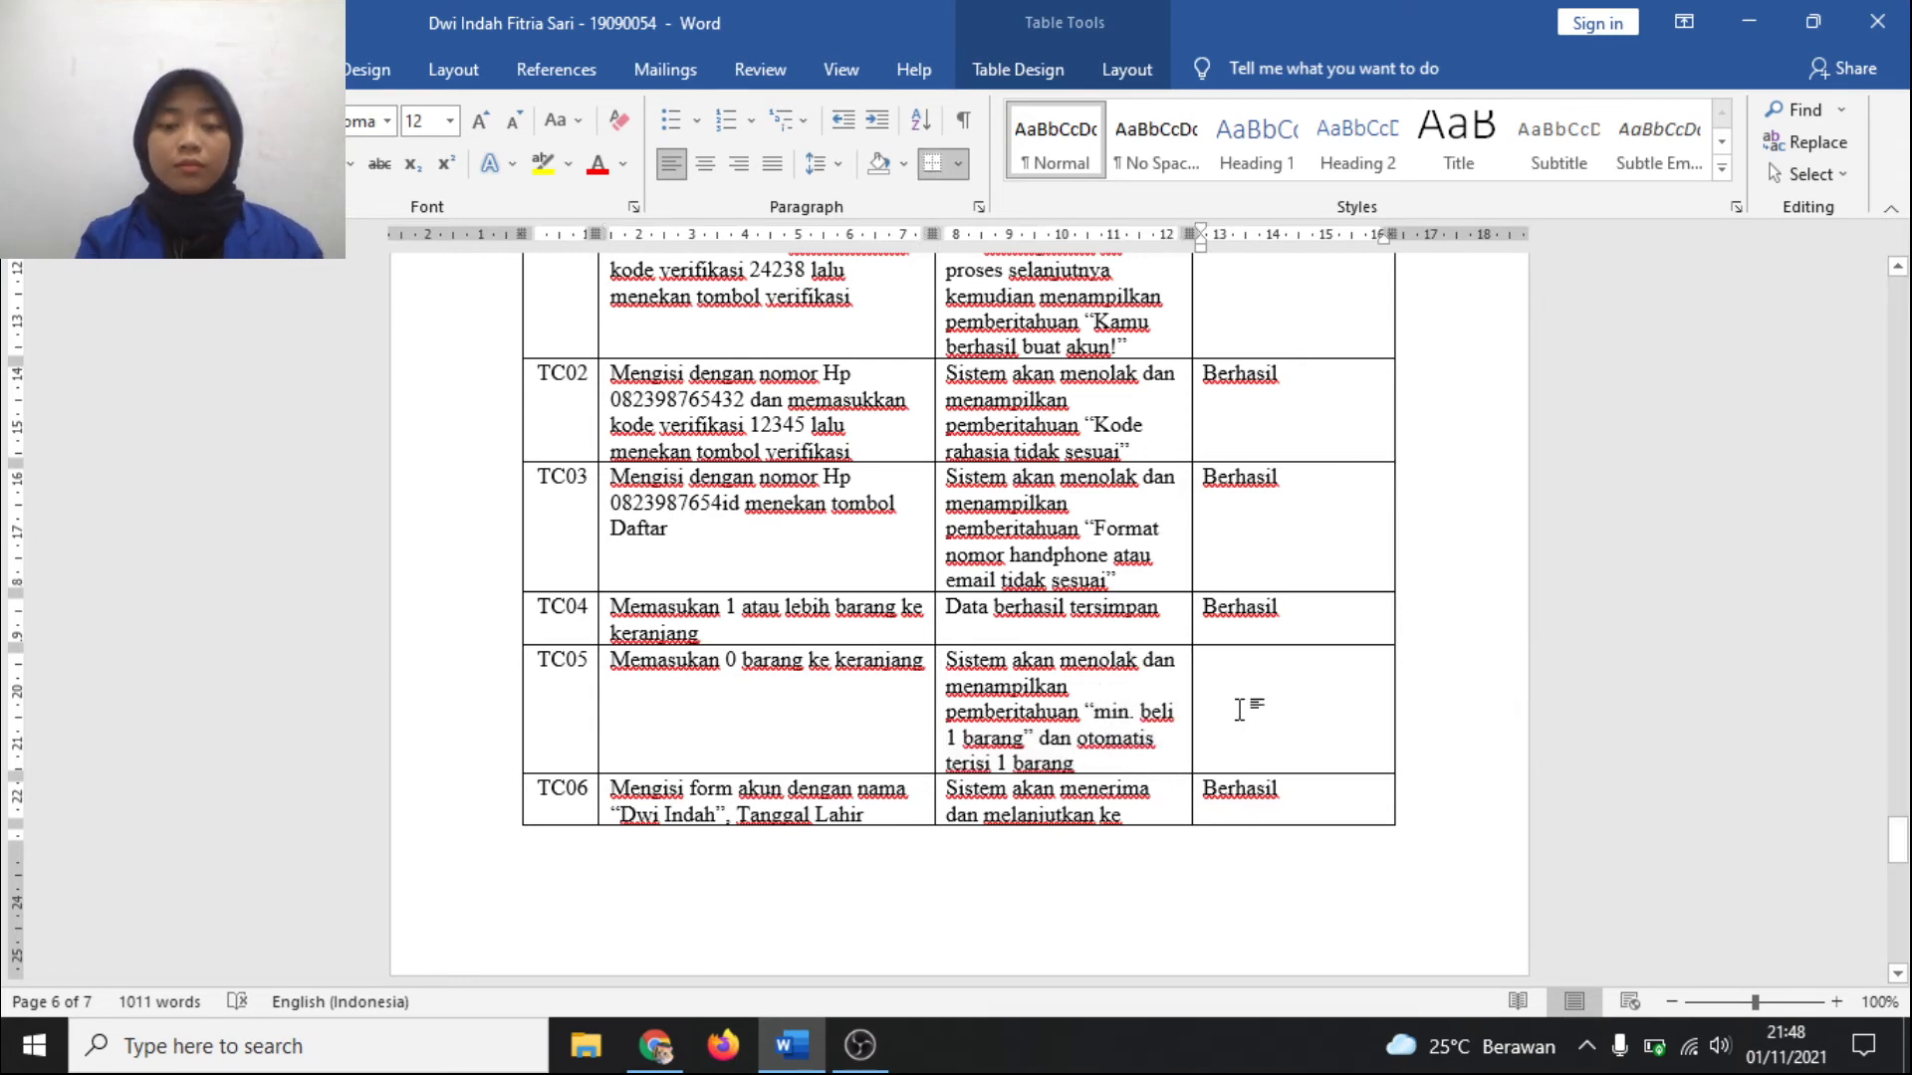
# Step: Enter "Berhasil" as the TC05 test result in Tabel 4, and select the Hasil Pengujian entry of TC06
pyautogui.write('berhasi')
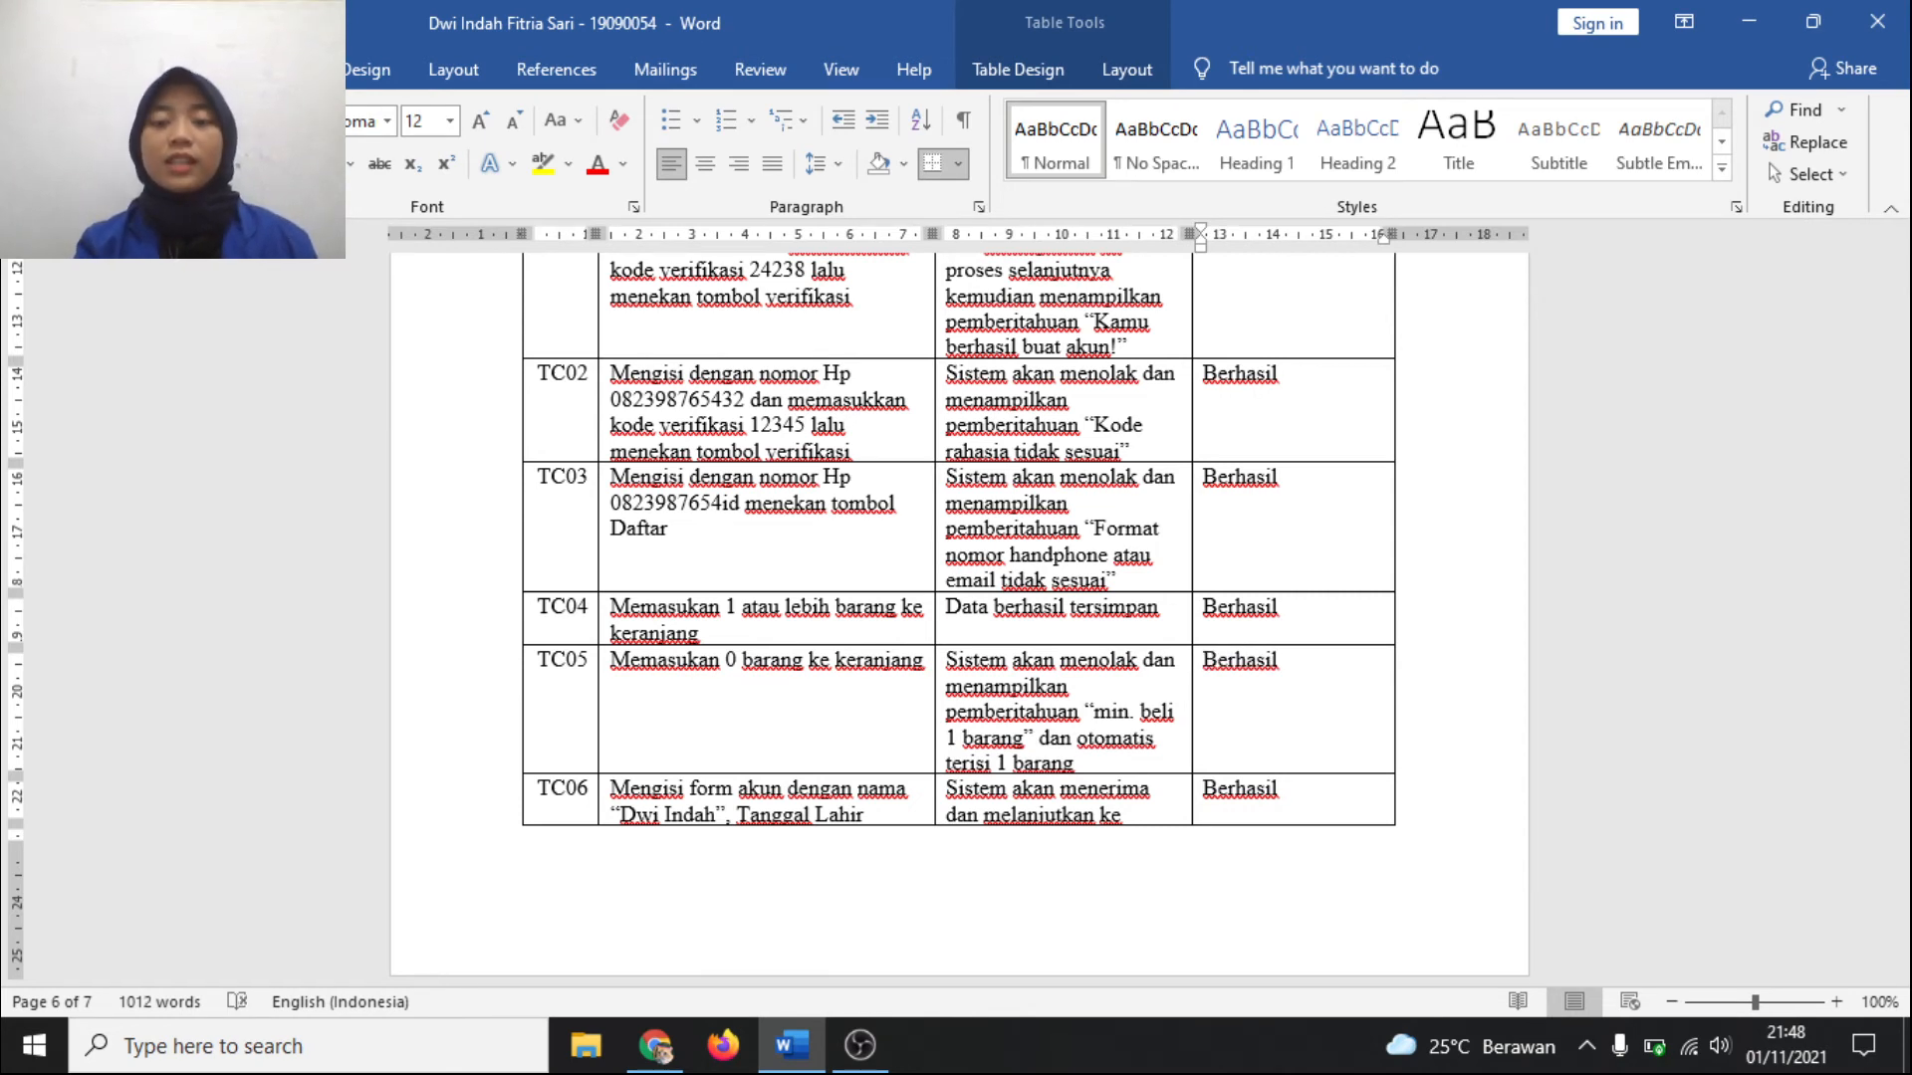
pyautogui.scroll(-3, 1208, 690)
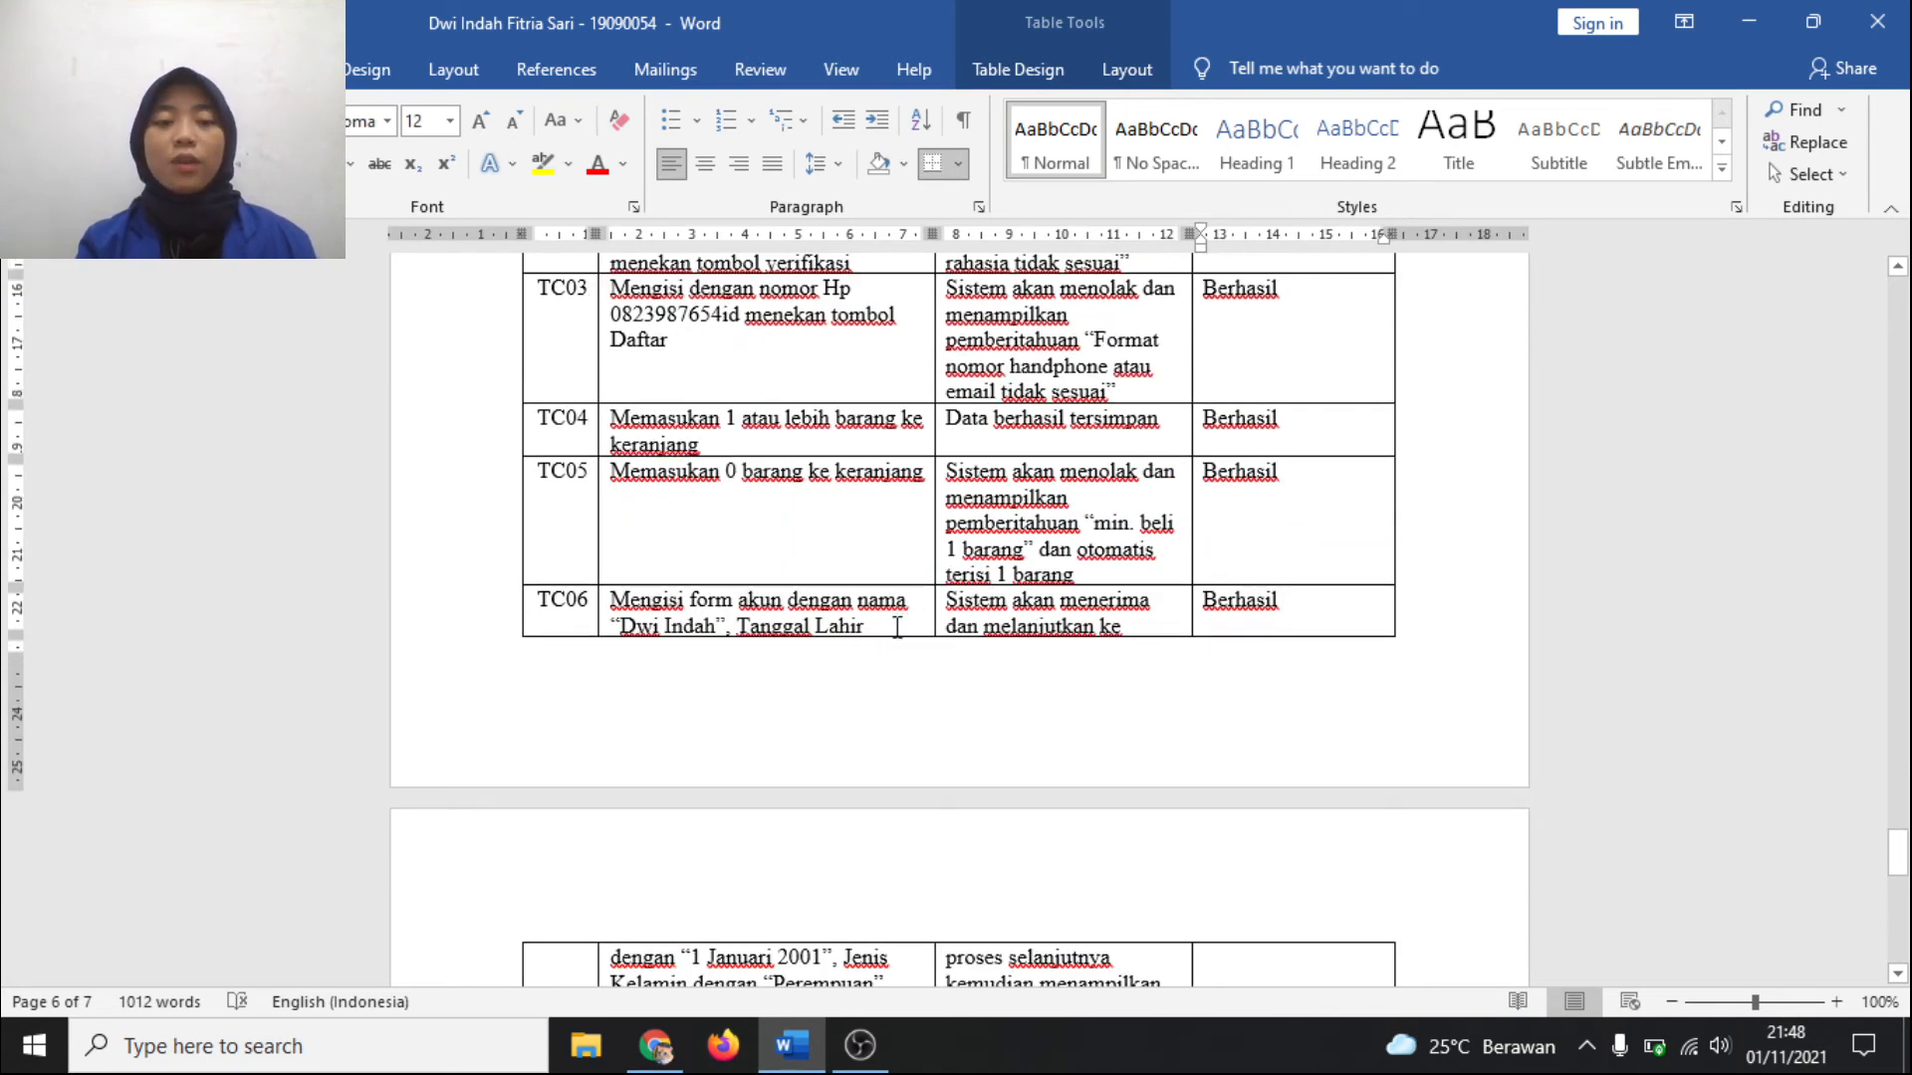
pyautogui.scroll(-2, 897, 627)
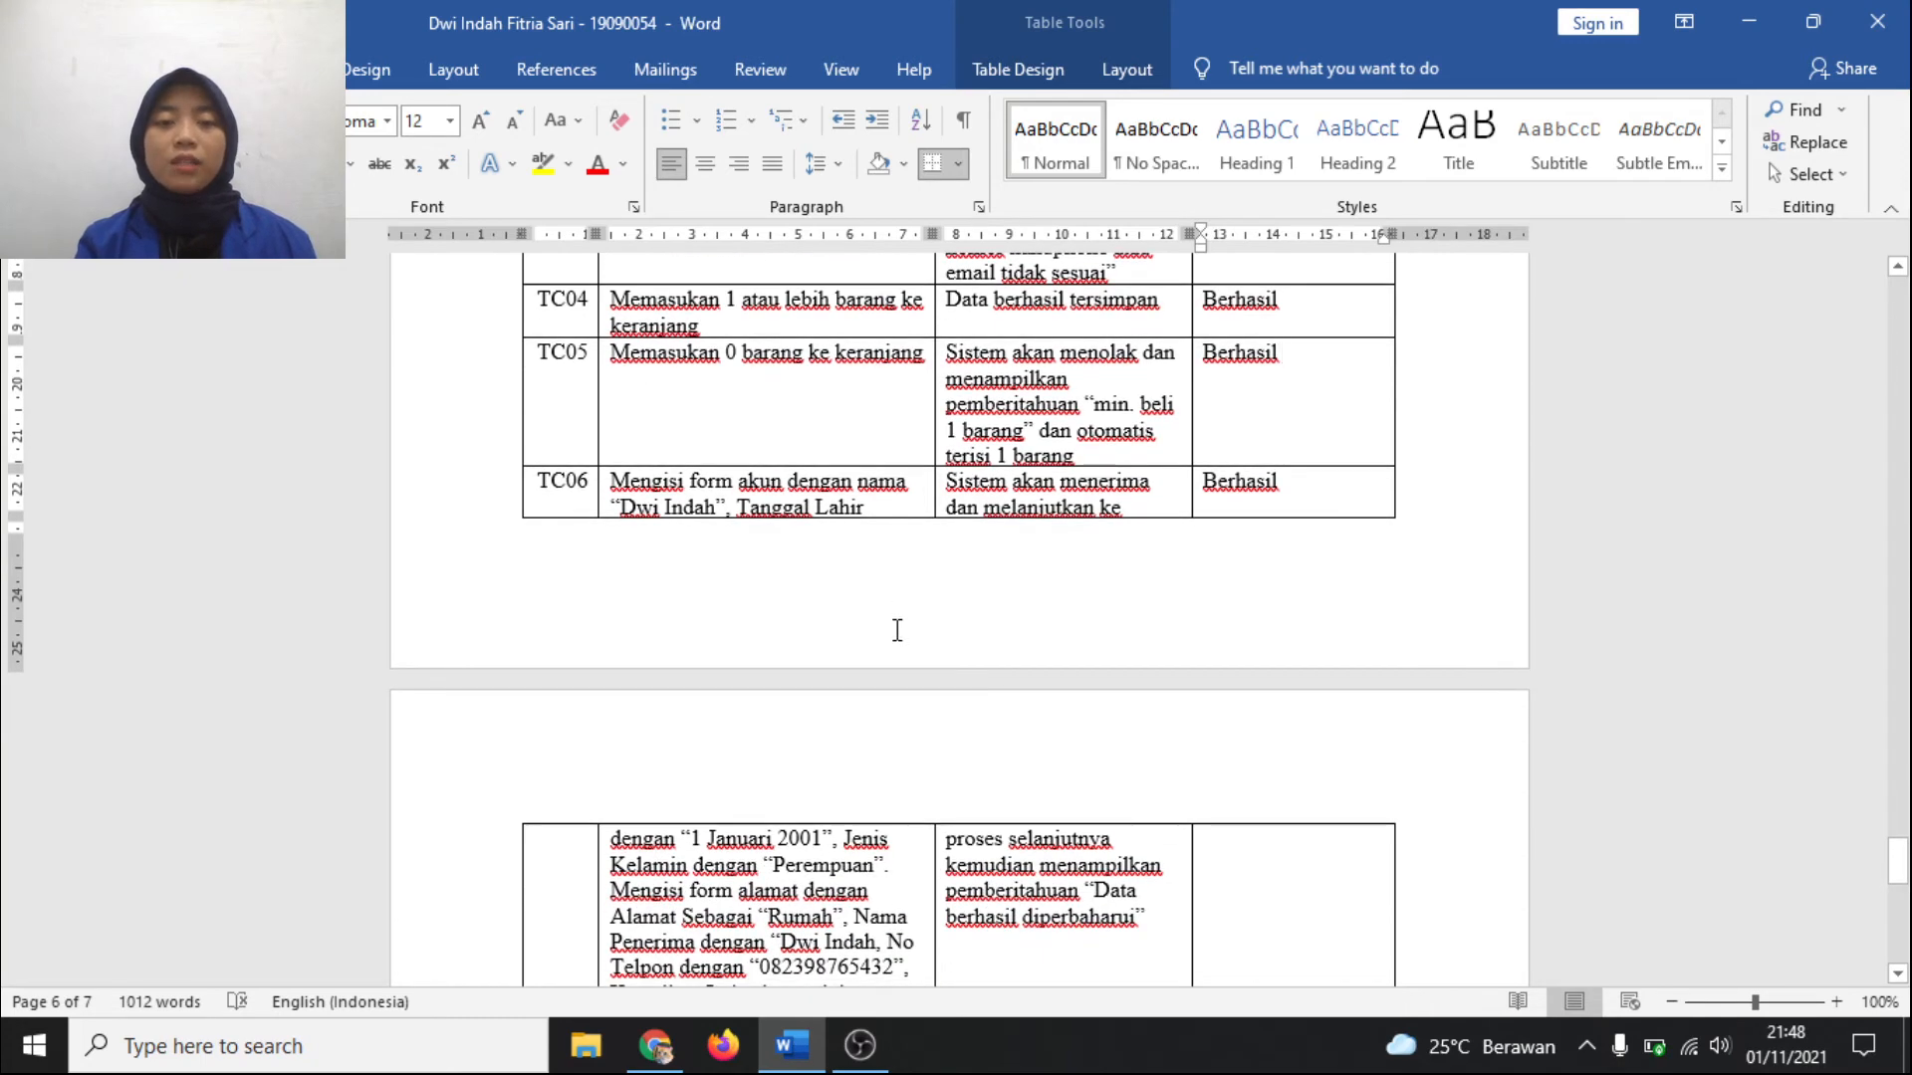
pyautogui.scroll(-2, 898, 629)
pyautogui.scroll(-2, 897, 629)
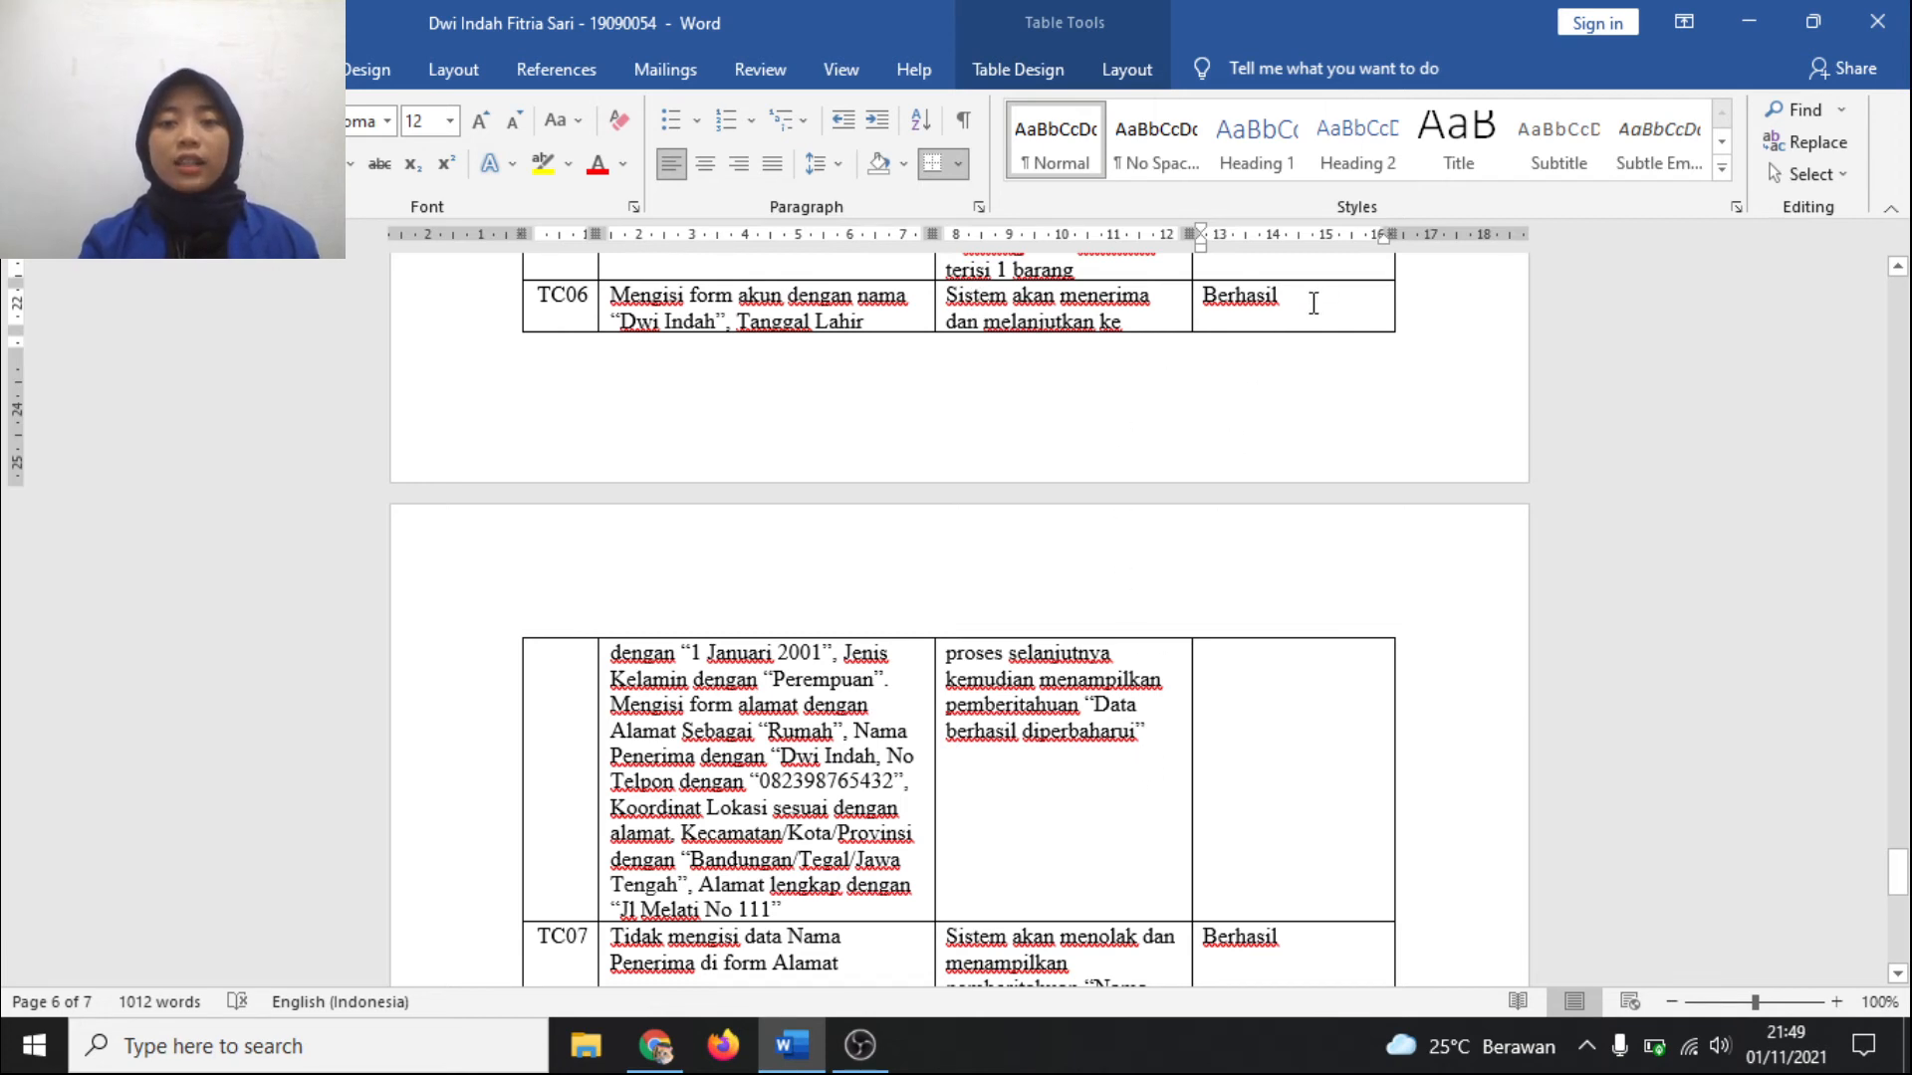
pyautogui.moveTo(1315, 302); pyautogui.dragTo(1202, 295)
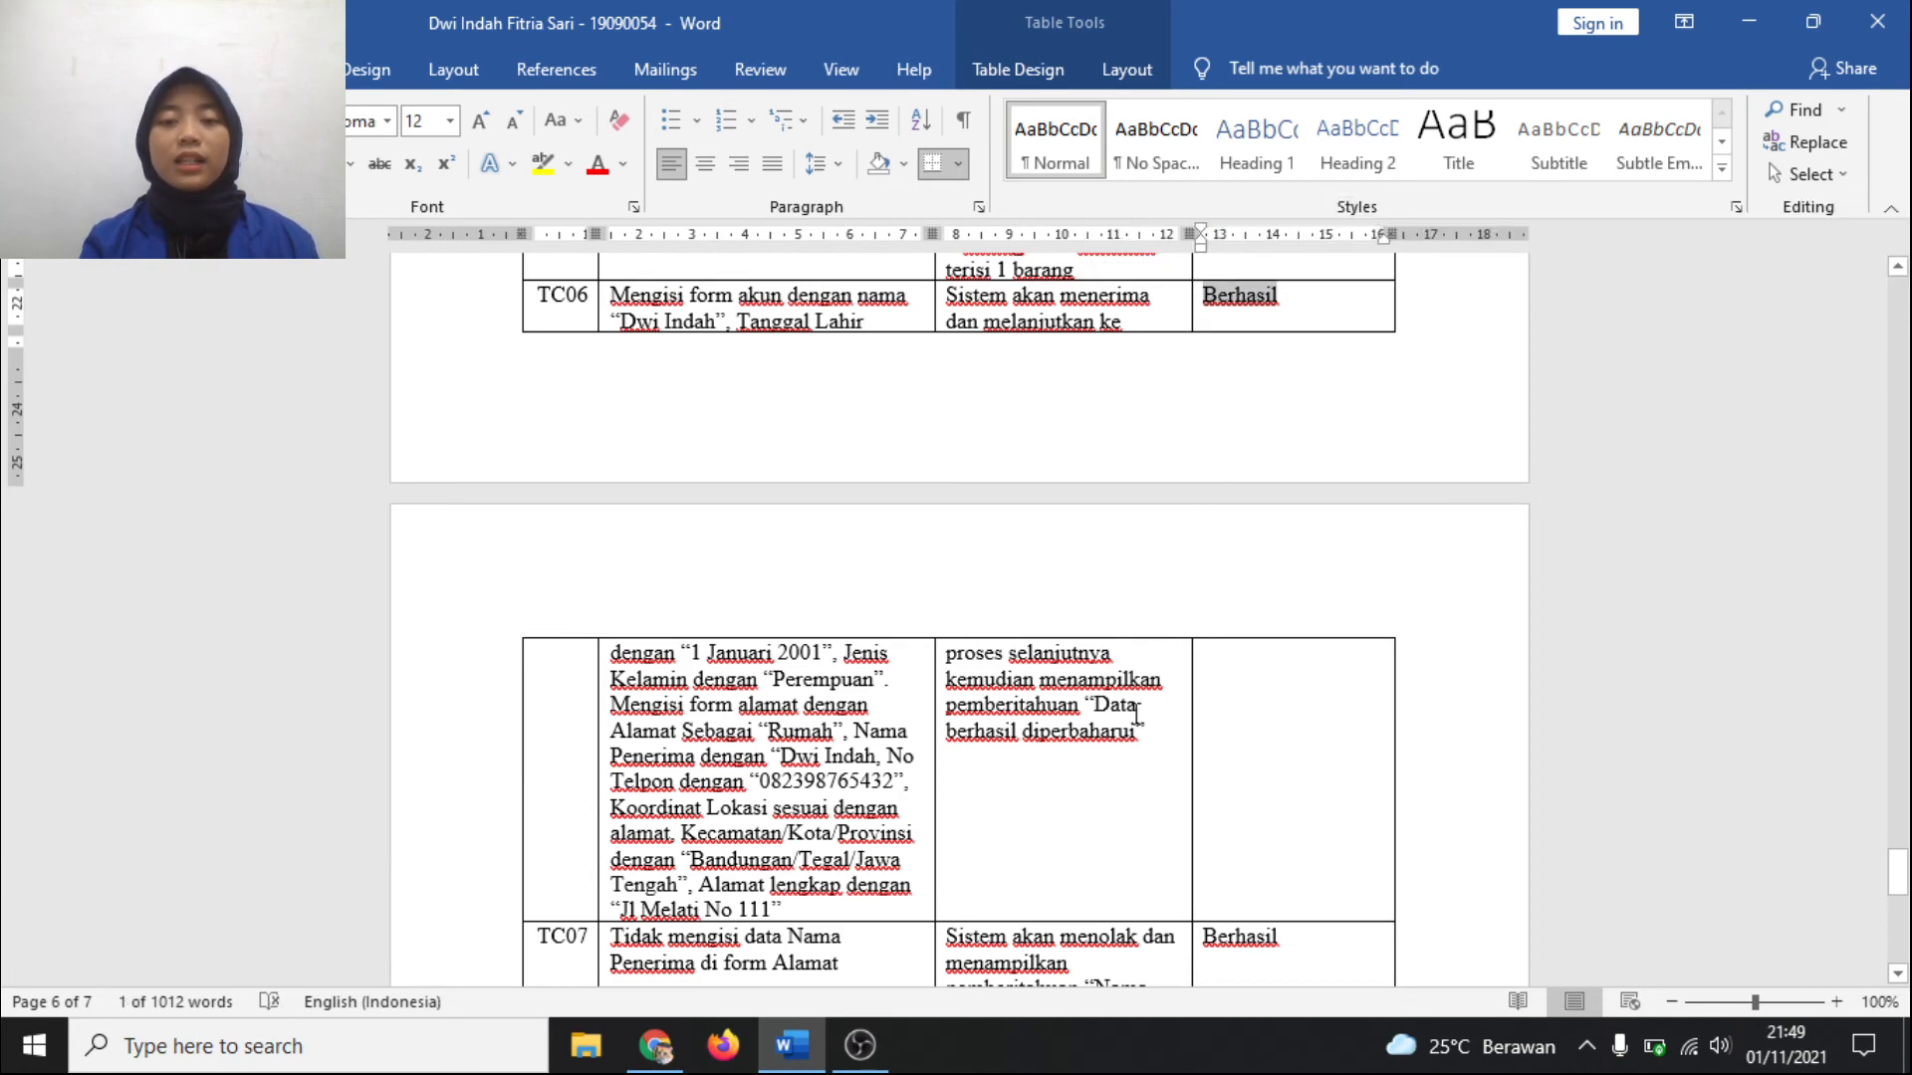
pyautogui.click(1124, 724)
# Step: Select the TC07 expected result about the required Nama Penerima, followed by its Hasil Pengujian entry
pyautogui.scroll(-2, 1124, 724)
pyautogui.scroll(-2, 1124, 724)
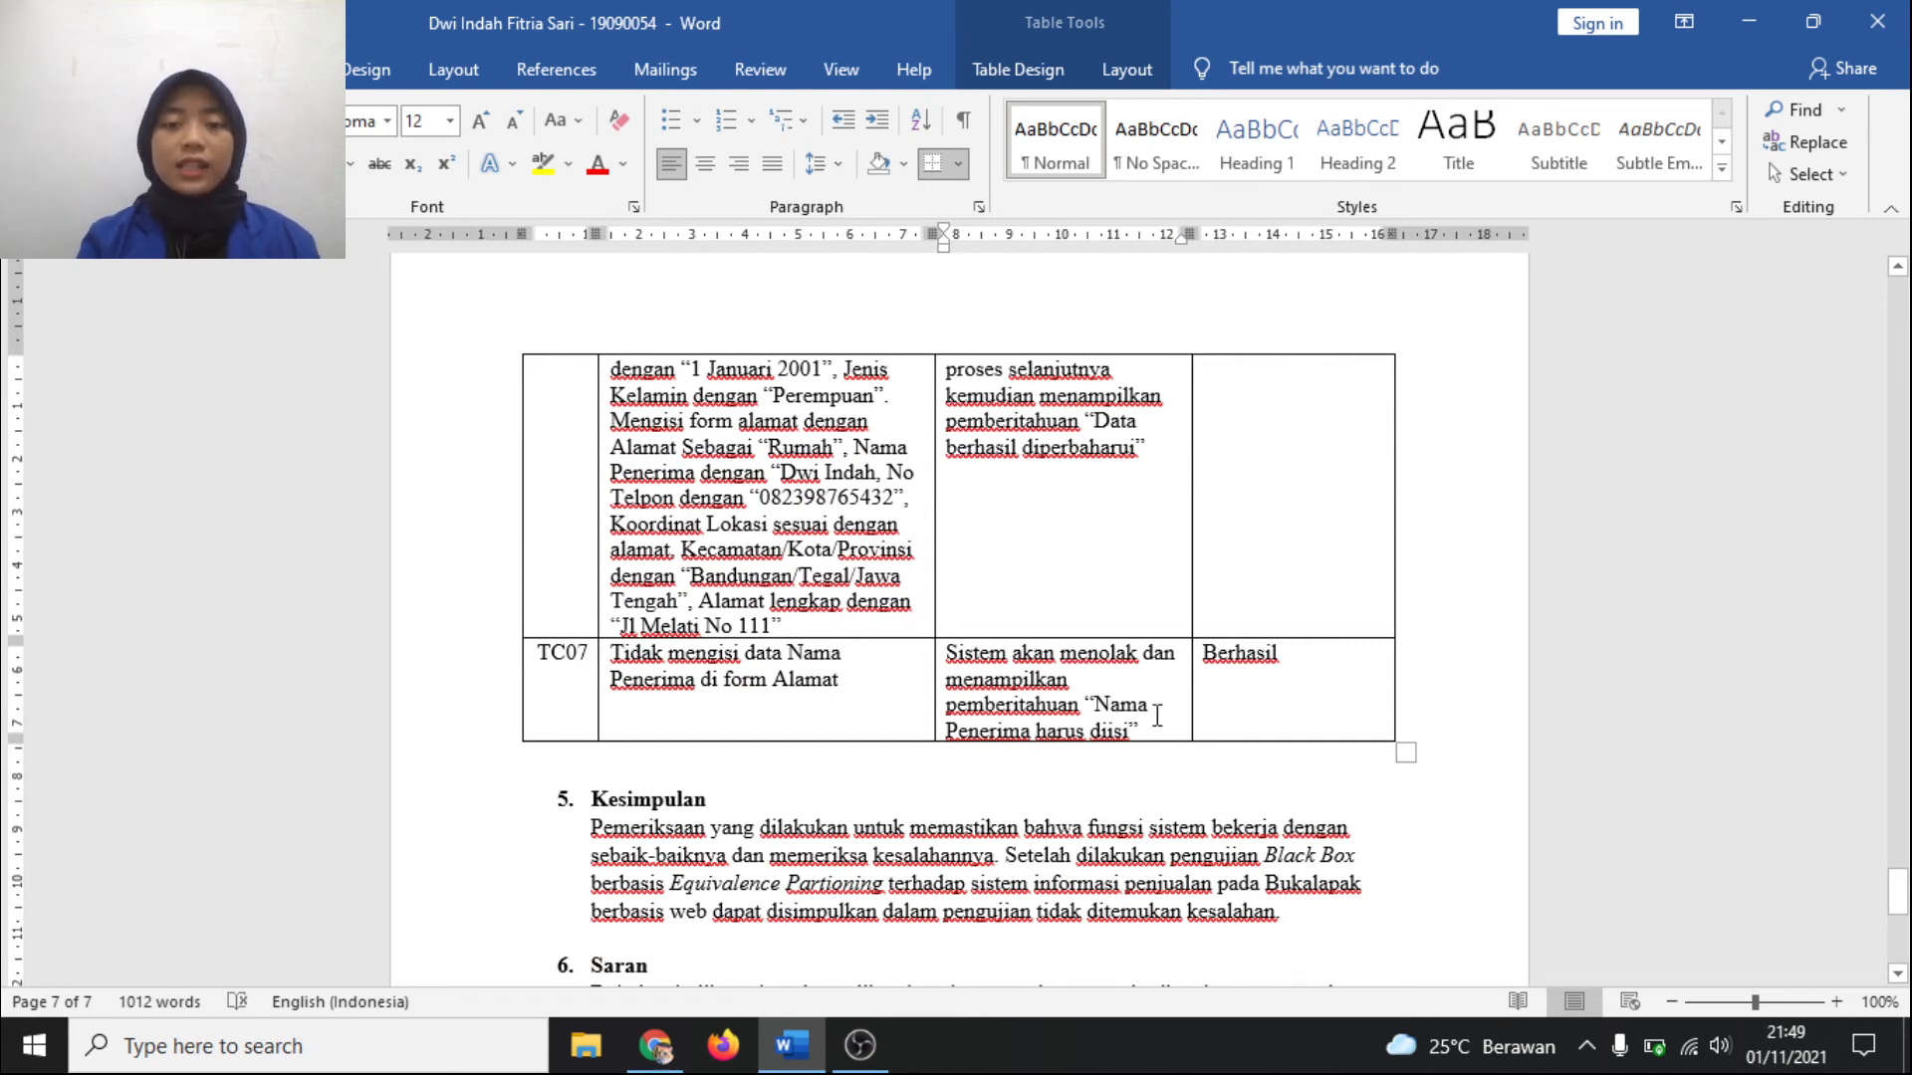
pyautogui.moveTo(1154, 723); pyautogui.dragTo(981, 651)
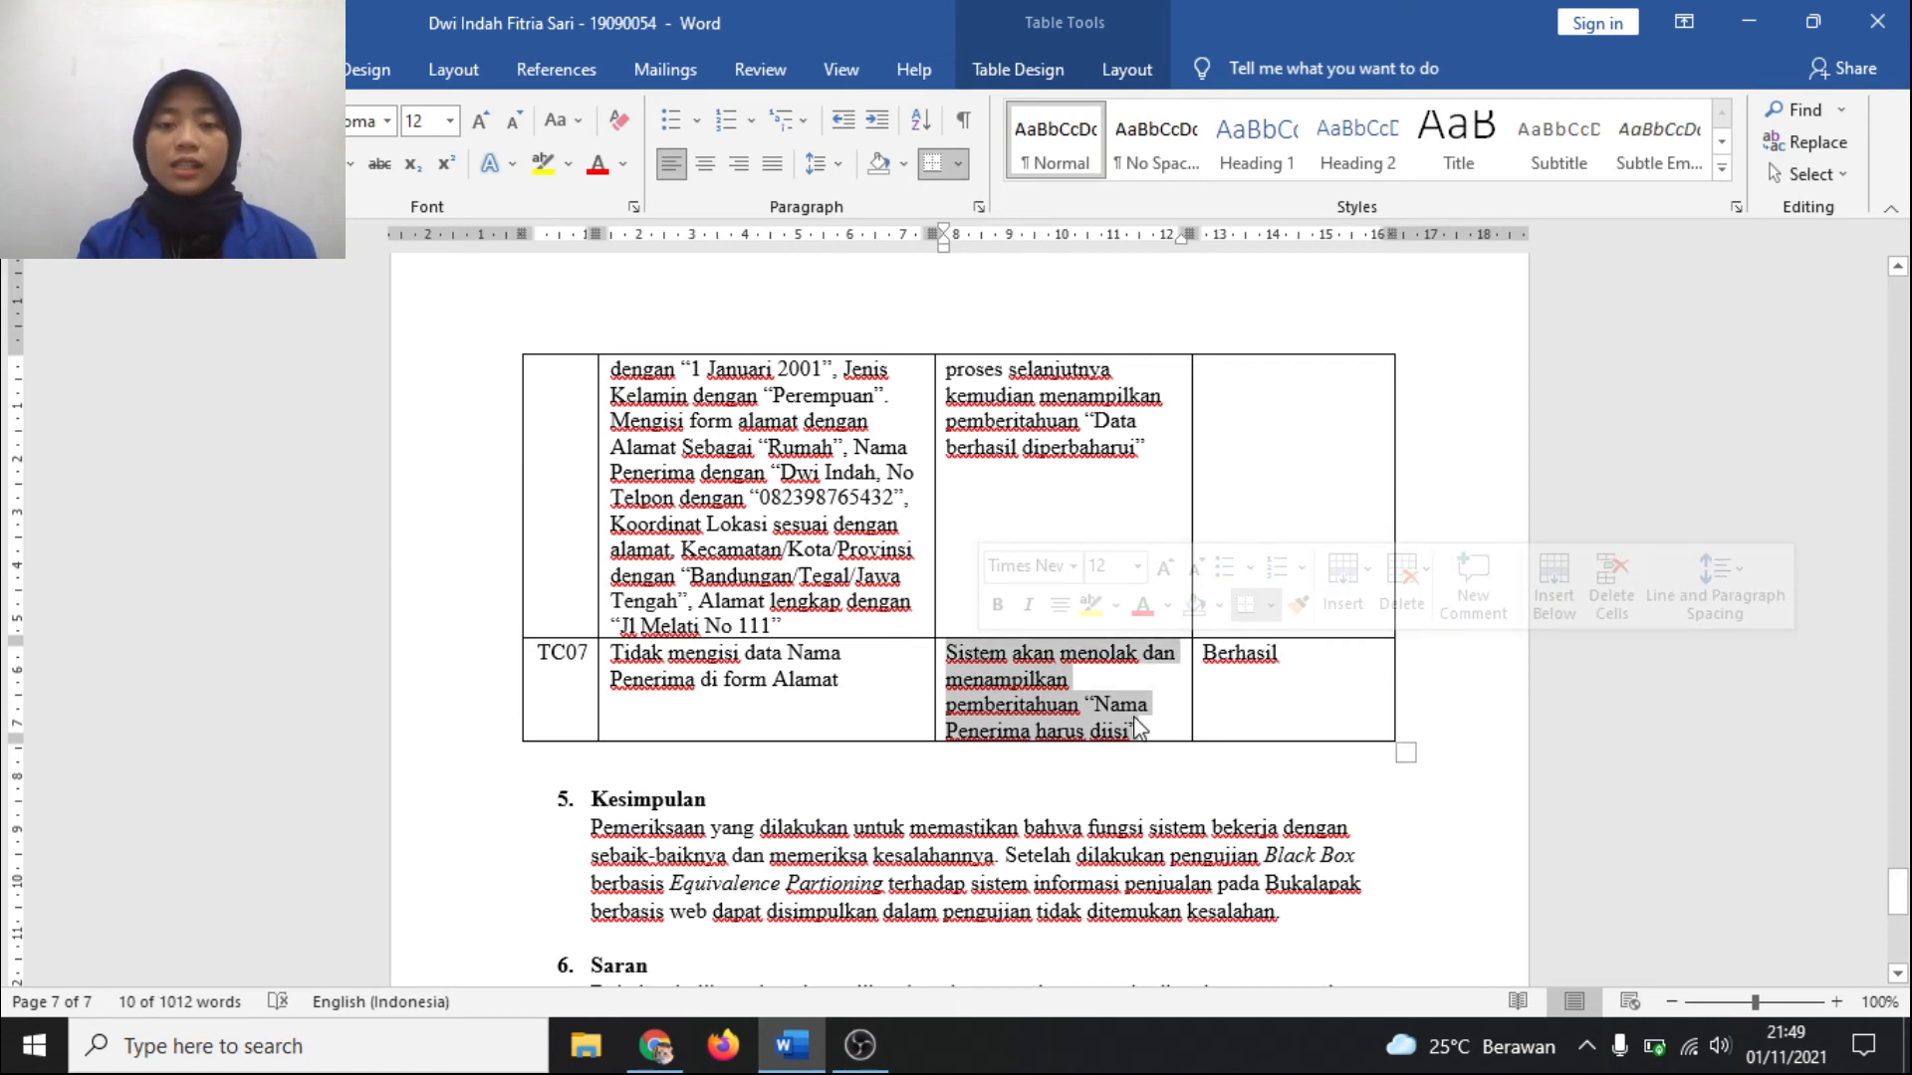
pyautogui.click(1230, 690)
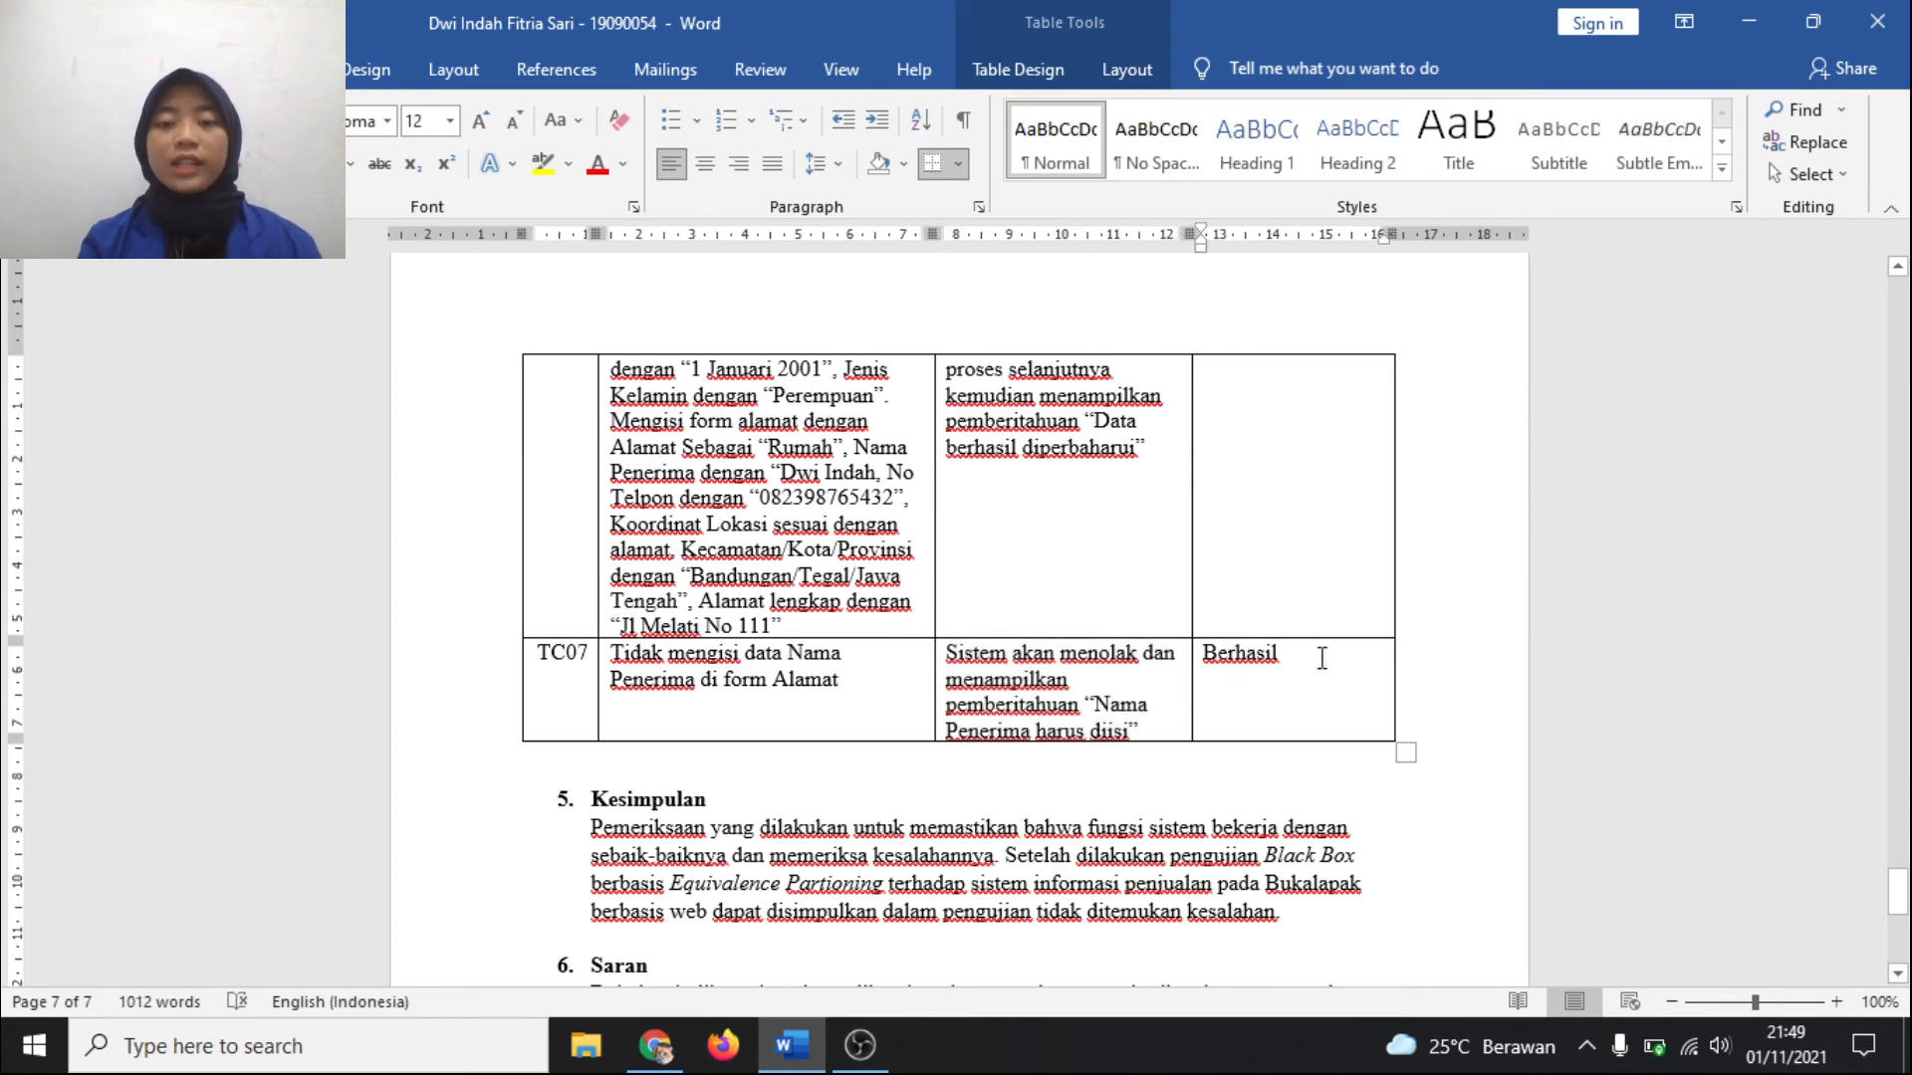
pyautogui.moveTo(1321, 659); pyautogui.dragTo(1200, 663)
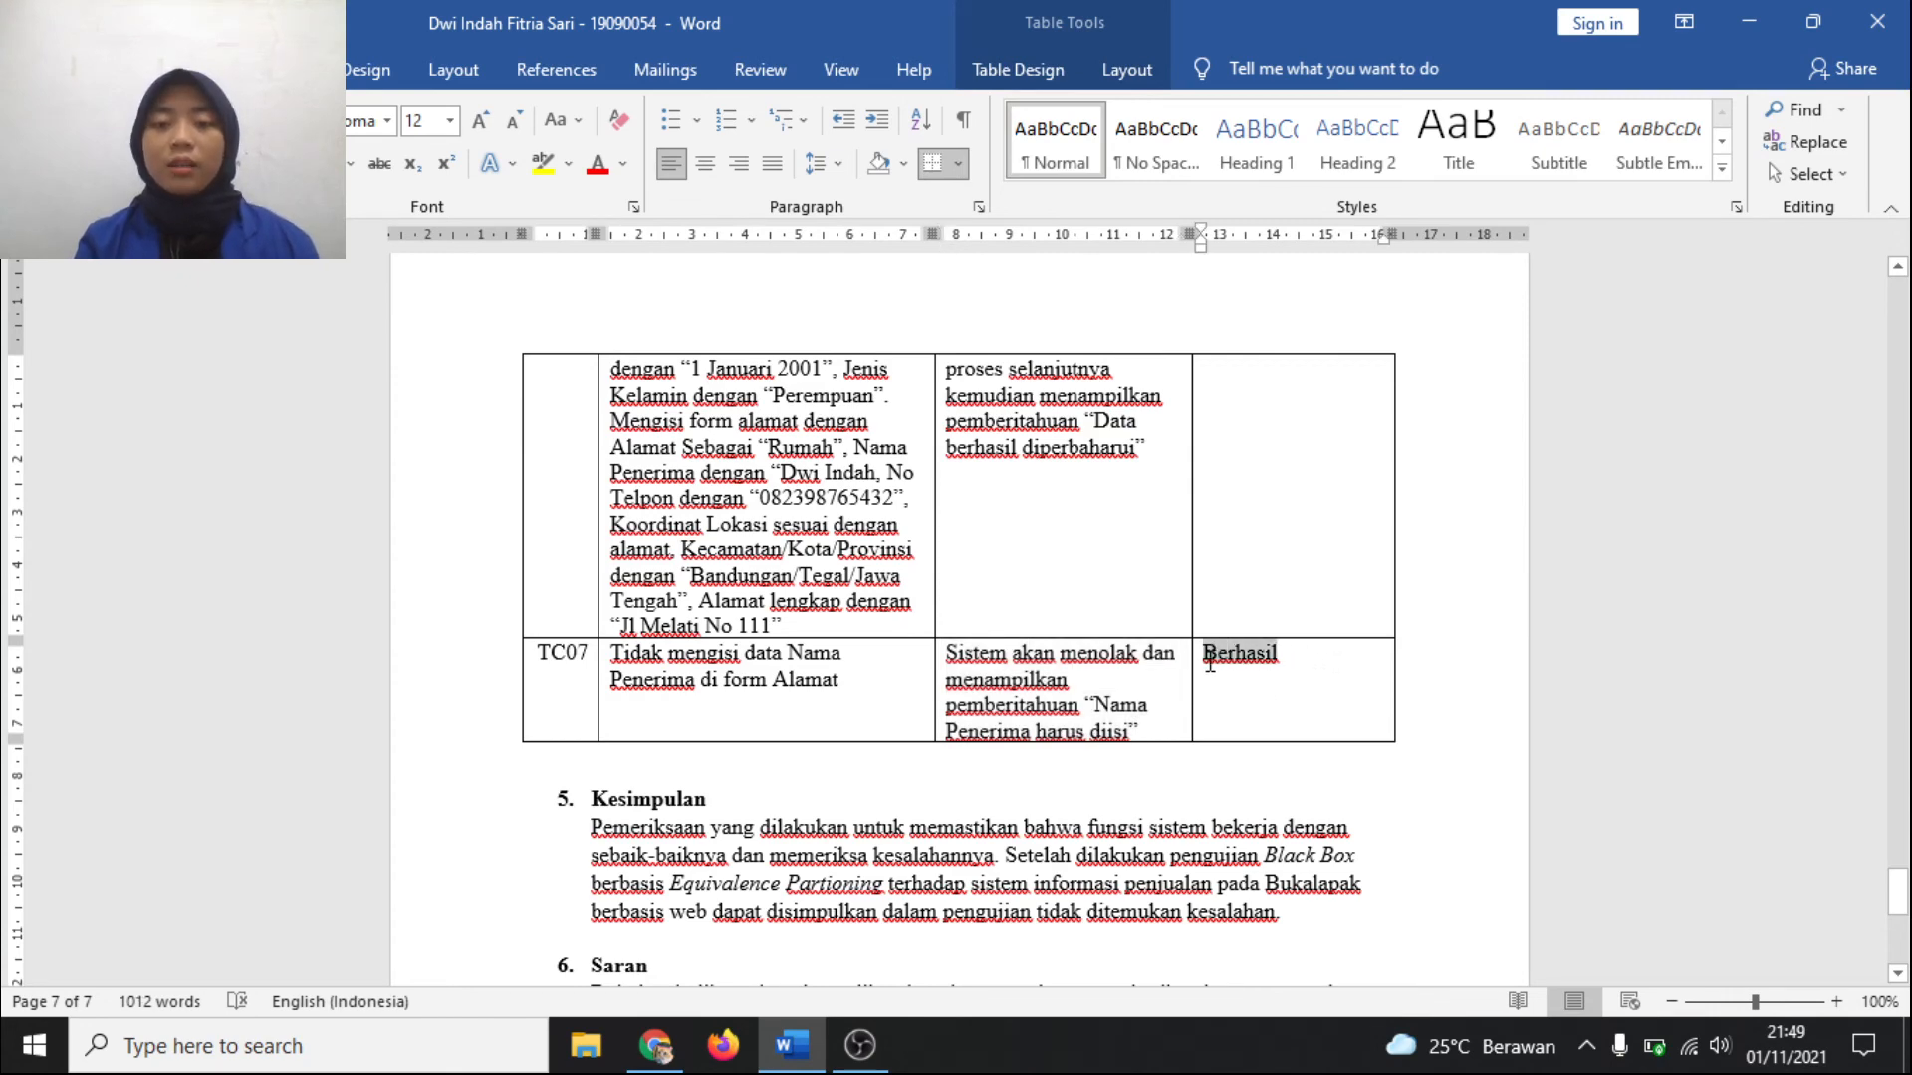
pyautogui.click(1217, 686)
# Step: Read through the Kesimpulan and Saran sections at the end of the report
pyautogui.scroll(-3, 1226, 686)
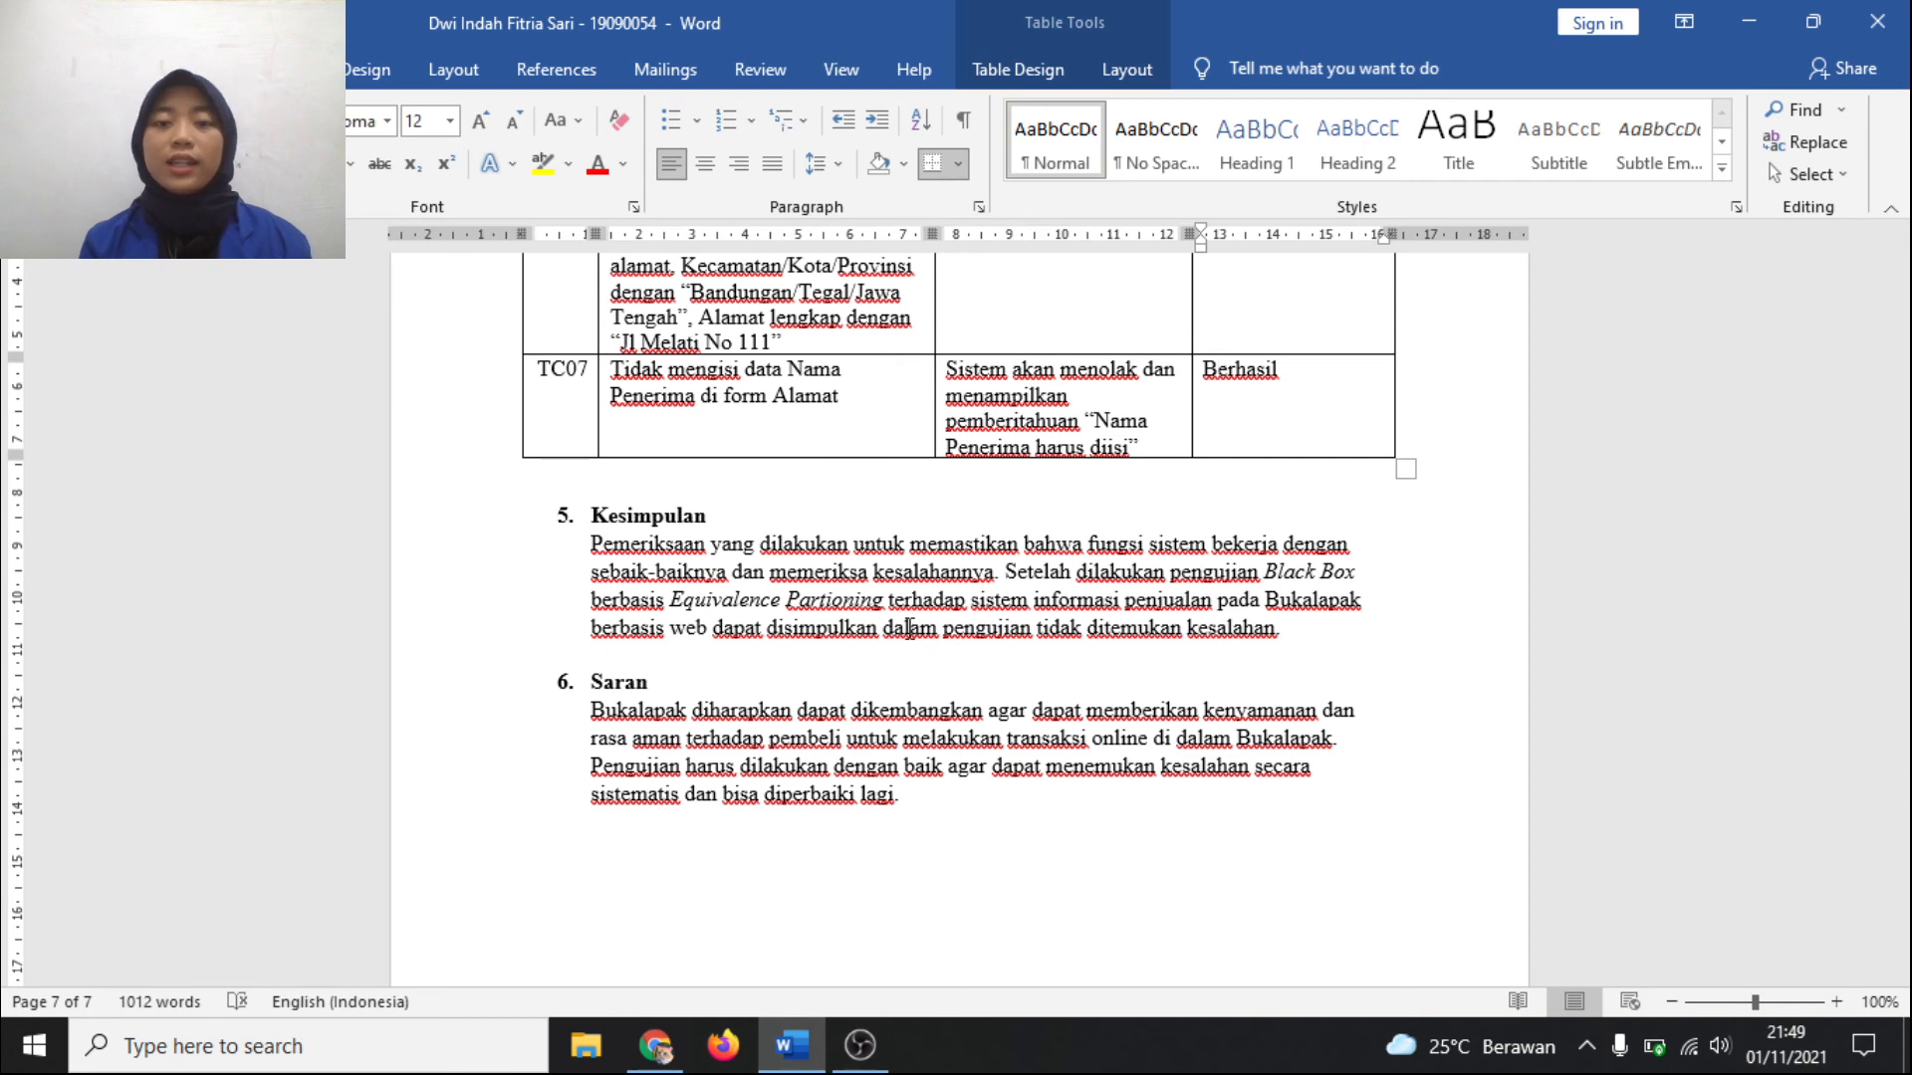
pyautogui.scroll(-1, 923, 750)
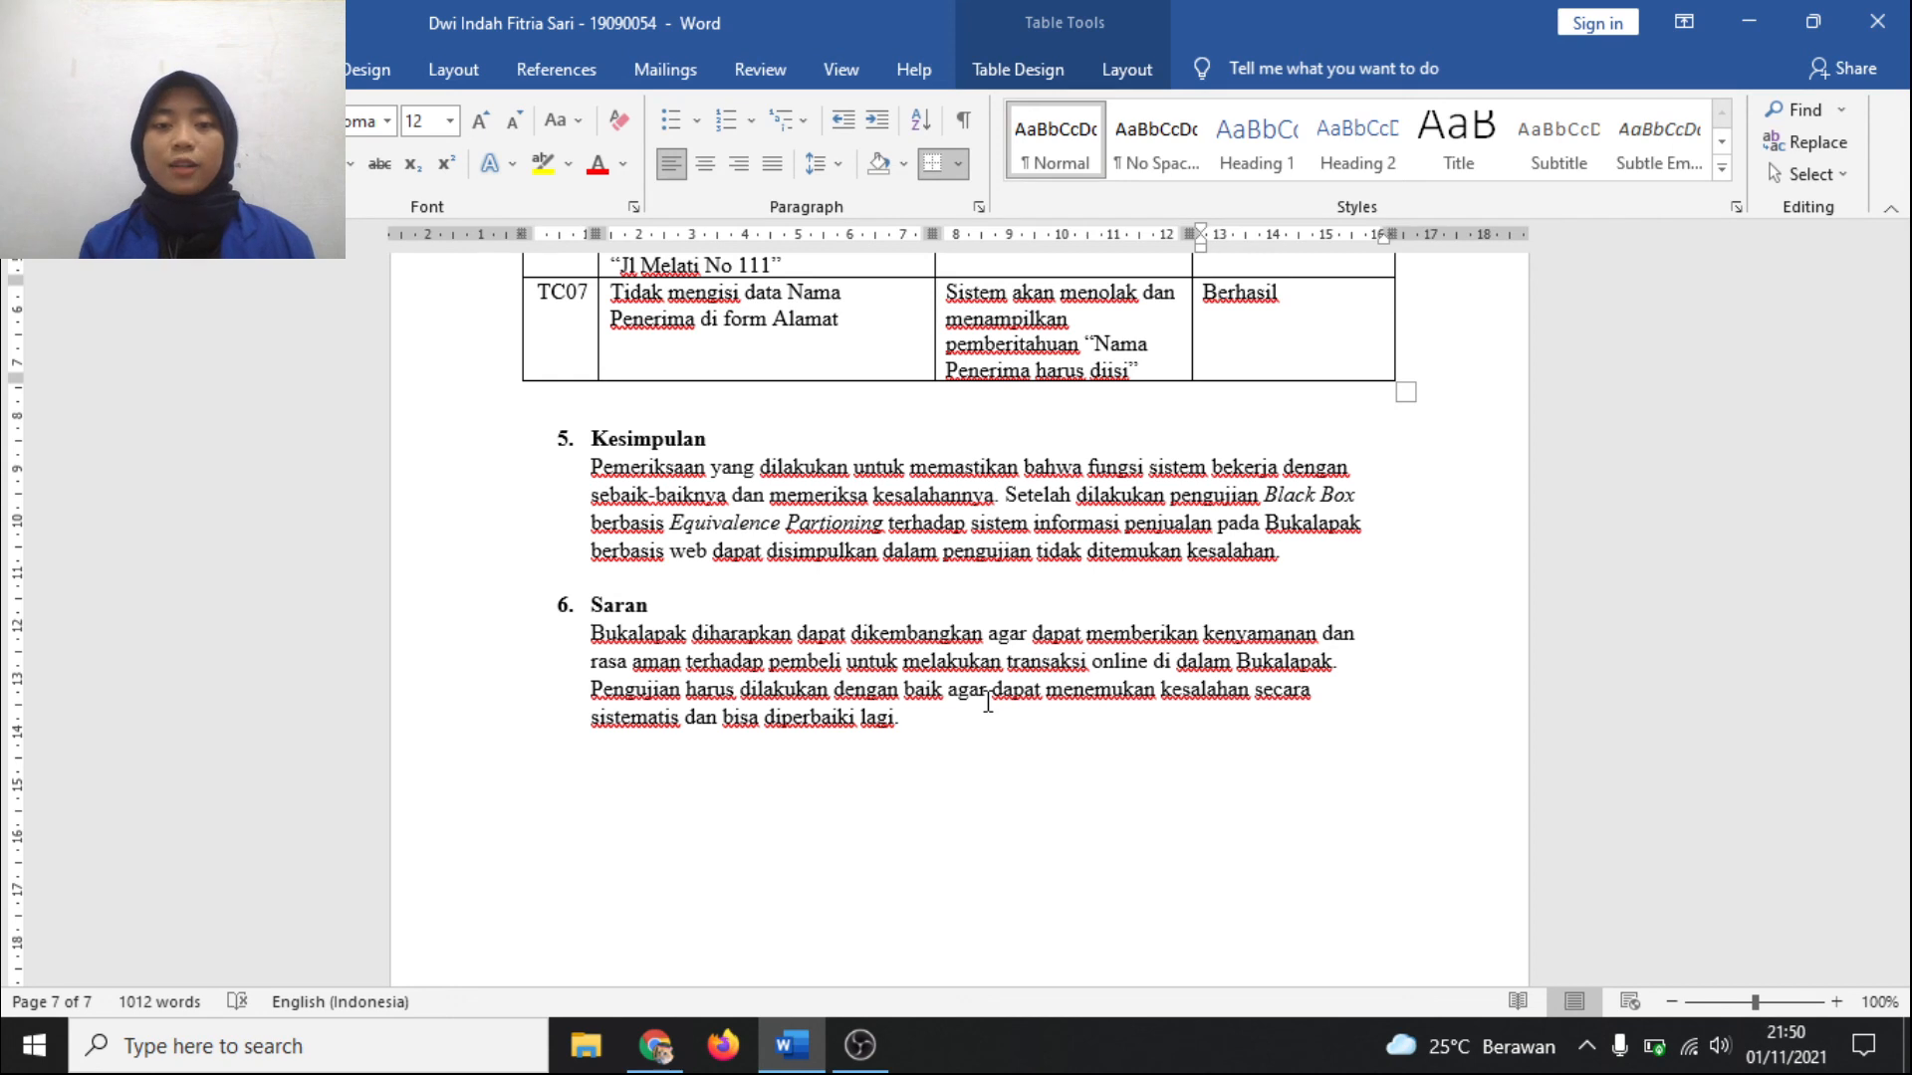
pyautogui.scroll(-4, 1041, 875)
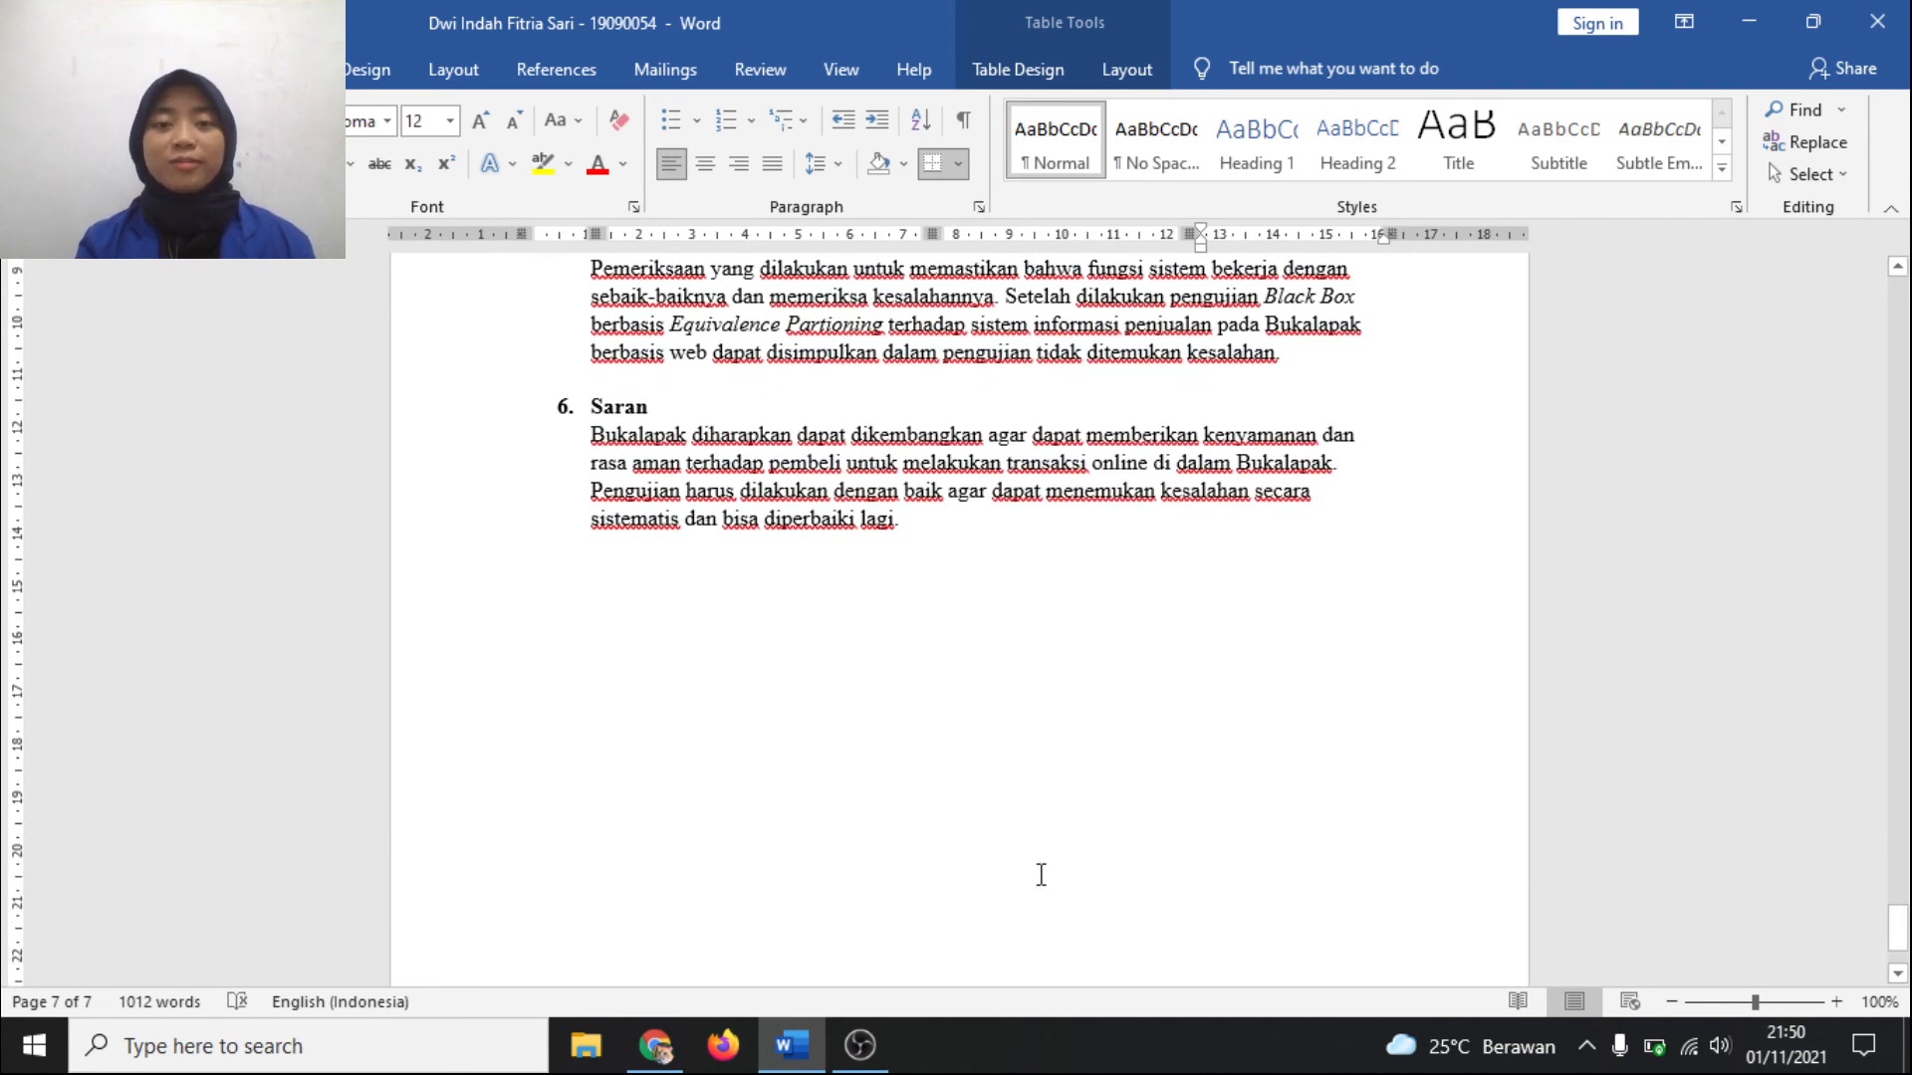
pyautogui.hotkey('alt', 'Tab')
pyautogui.hotkey('alt', 'Tab')
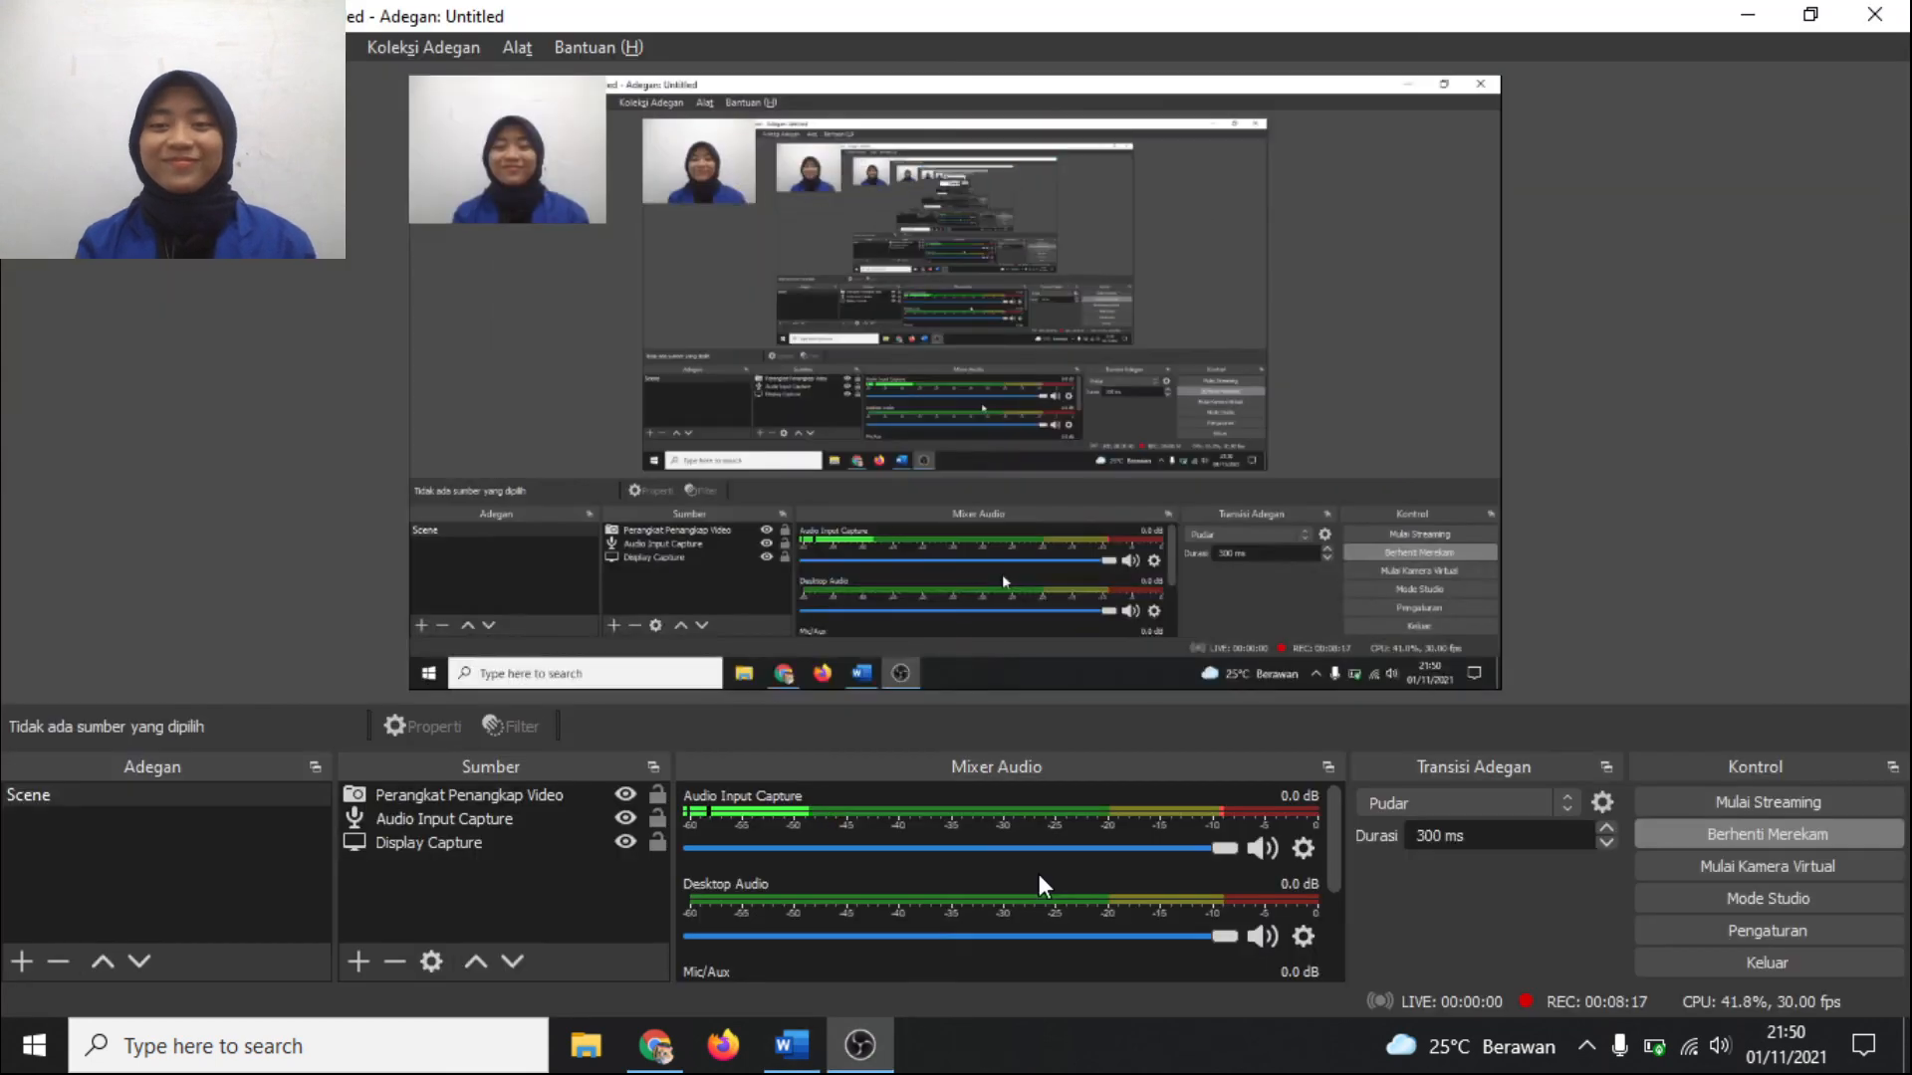